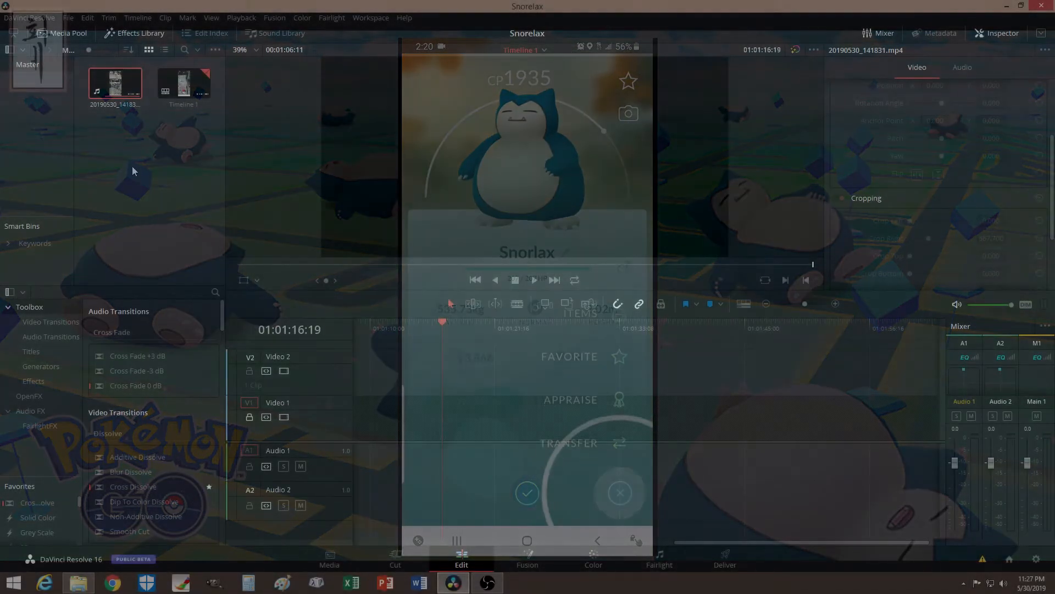
Step: Place the 20190530_141831.mp4 clip on the Video 2 track, starting at about 01:01:12
{"action": "left_click_drag", "start_coordinate": [115, 82], "coordinate": [366, 349]}
{"action": "left_click_drag", "start_coordinate": [366, 349], "coordinate": [447, 413]}
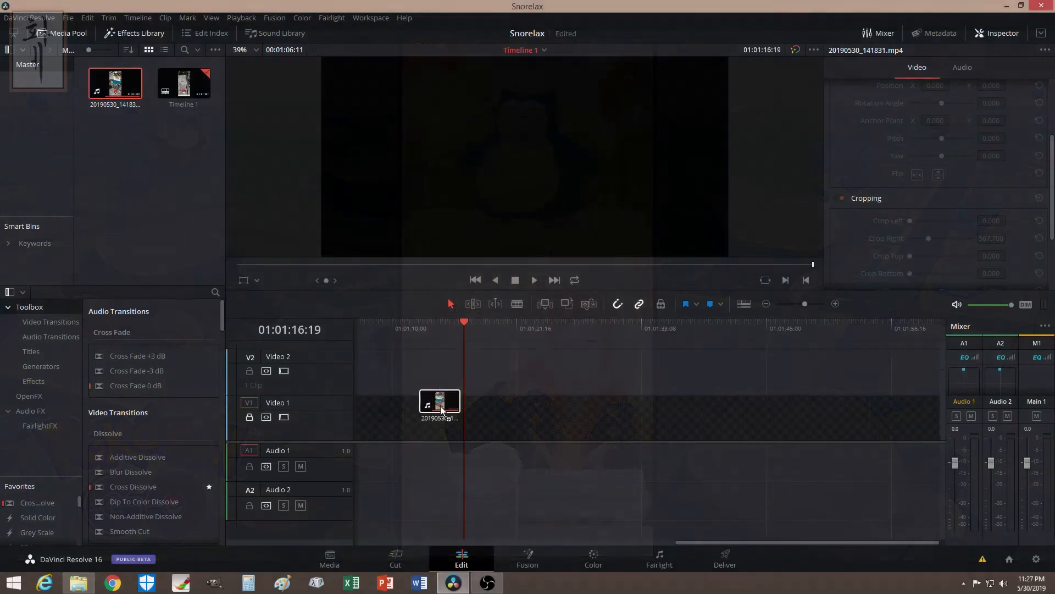
{"action": "left_click_drag", "start_coordinate": [446, 413], "coordinate": [424, 377]}
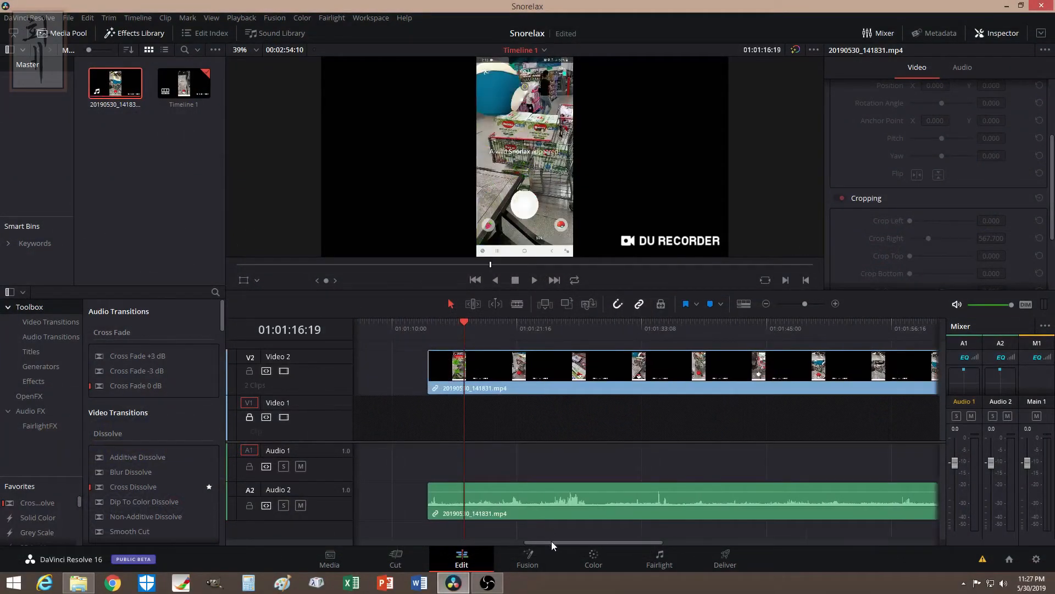
{"action": "left_click_drag", "start_coordinate": [551, 541], "coordinate": [563, 507]}
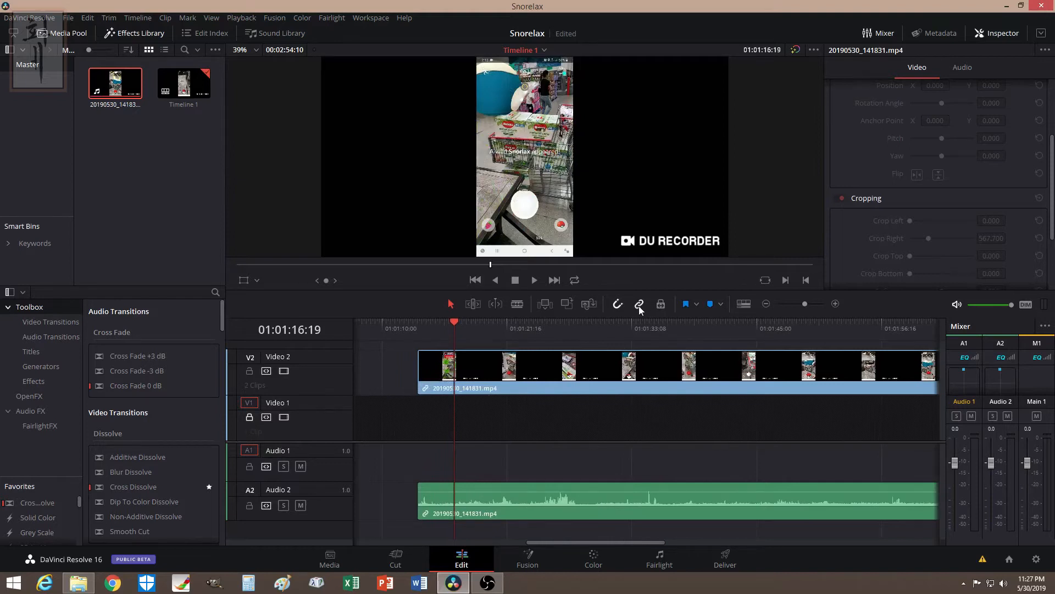
{"action": "left_click_drag", "start_coordinate": [555, 363], "coordinate": [524, 362]}
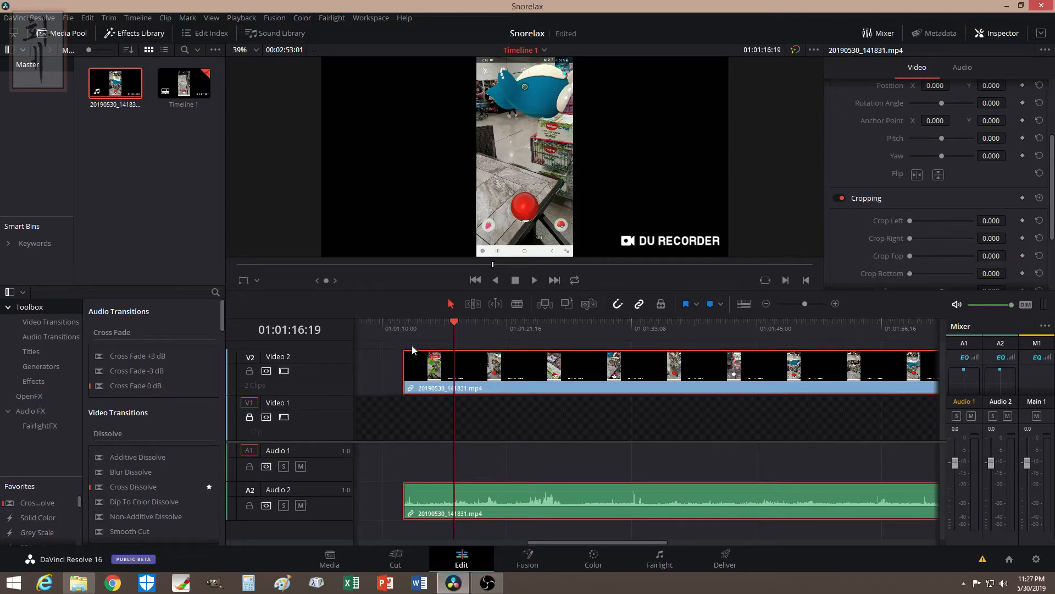
Step: Split the clip at 01:01:42:09, delete the part before the cut and move the remainder back to about 01:01:11
{"action": "left_click_drag", "start_coordinate": [456, 323], "coordinate": [729, 338]}
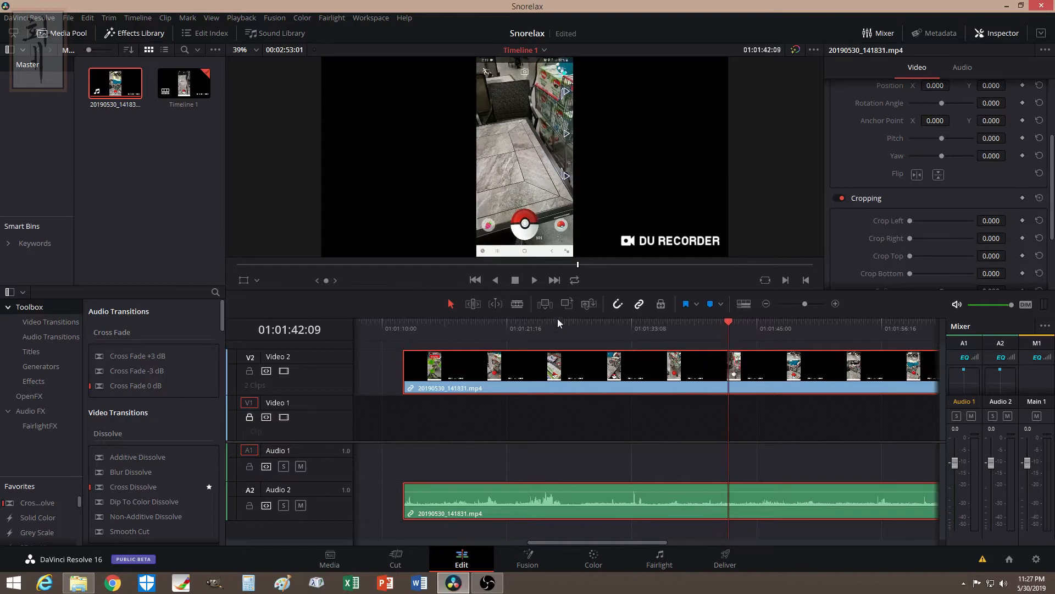
{"action": "left_click", "coordinate": [518, 304]}
{"action": "left_click", "coordinate": [733, 367]}
{"action": "left_click", "coordinate": [451, 304]}
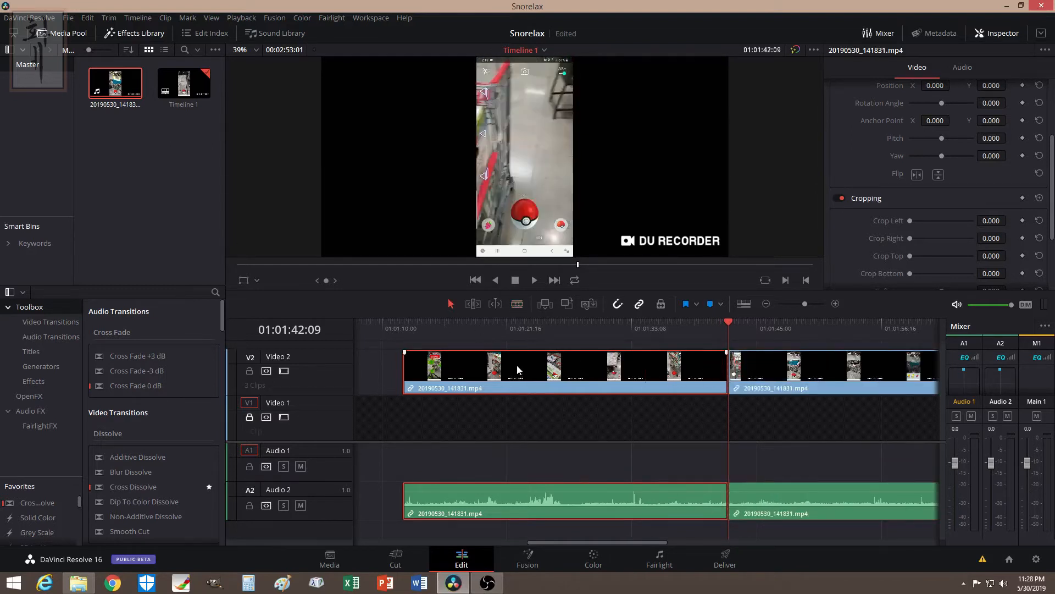
{"action": "key", "text": "BackSpace"}
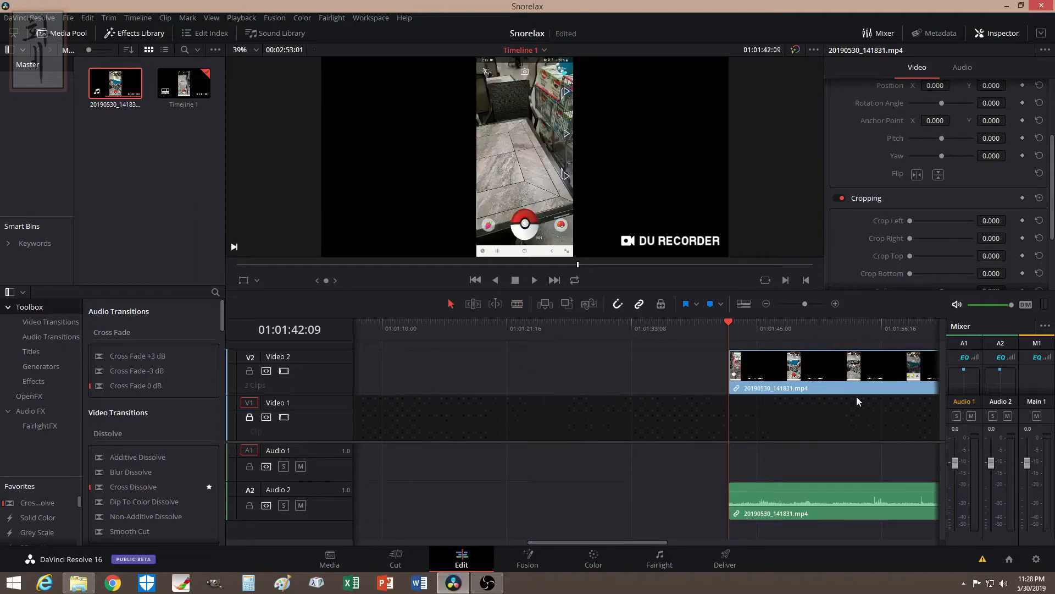
{"action": "left_click_drag", "start_coordinate": [838, 364], "coordinate": [509, 373]}
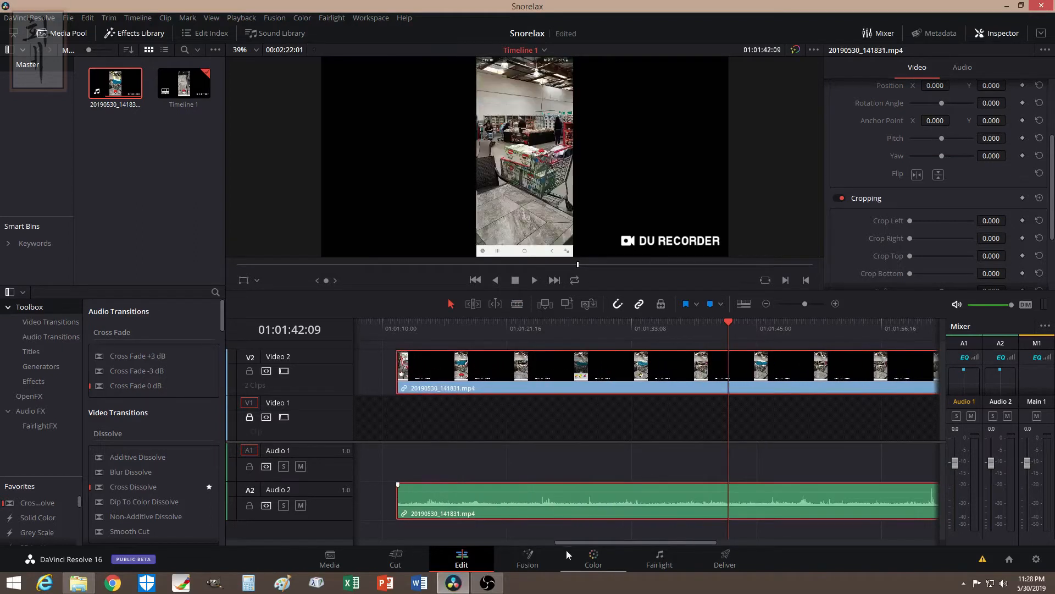
Step: Split the clip near its end at 01:02:14:05 and delete the part after the cut
{"action": "left_click_drag", "start_coordinate": [576, 541], "coordinate": [689, 543]}
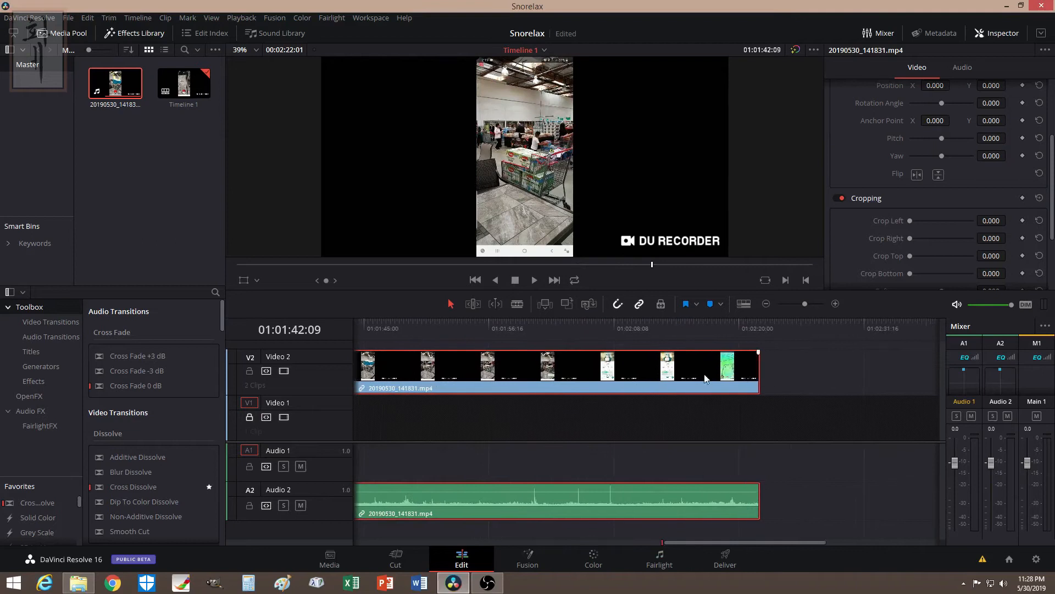
{"action": "left_click_drag", "start_coordinate": [640, 329], "coordinate": [677, 328]}
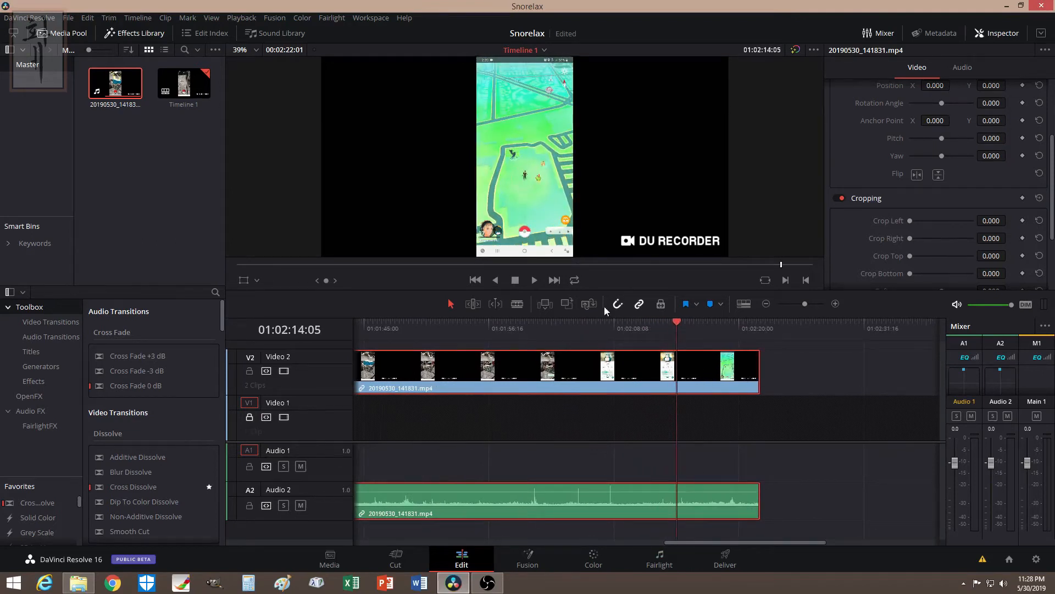
{"action": "left_click", "coordinate": [517, 304]}
{"action": "left_click", "coordinate": [677, 371]}
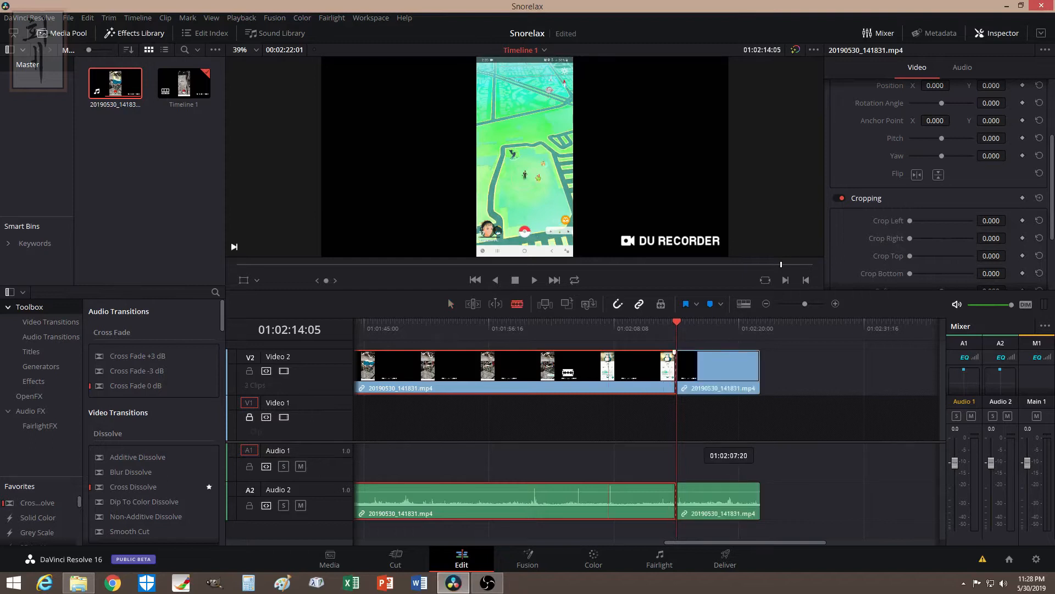
{"action": "left_click", "coordinate": [449, 304]}
{"action": "left_click", "coordinate": [685, 364]}
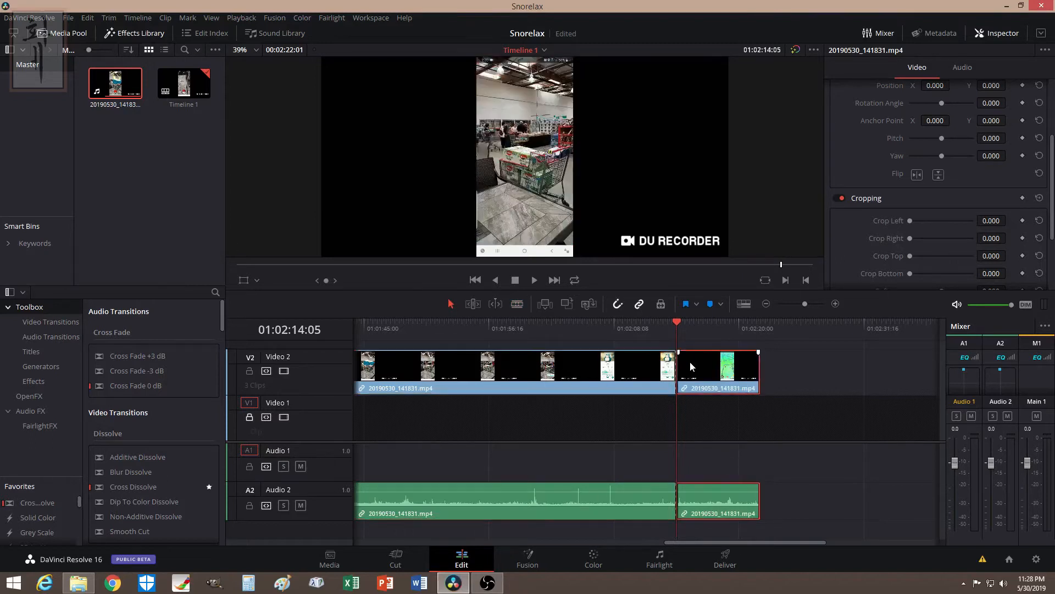
{"action": "key", "text": "Delete"}
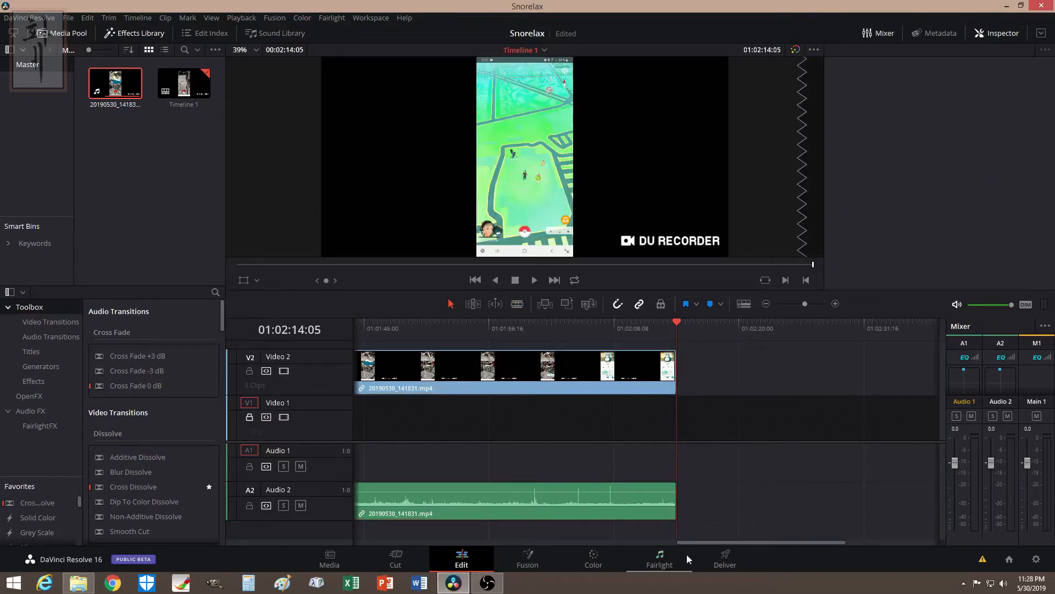
Step: Open the trimmed clip in Fusion at 01:01:14:09 and spread the MediaIn1 and MediaOut1 nodes apart
{"action": "left_click_drag", "start_coordinate": [726, 542], "coordinate": [615, 531]}
{"action": "mouse_move", "coordinate": [431, 323]}
{"action": "left_mouse_down"}
{"action": "mouse_move", "coordinate": [407, 324]}
{"action": "mouse_move", "coordinate": [417, 330]}
{"action": "left_mouse_up"}
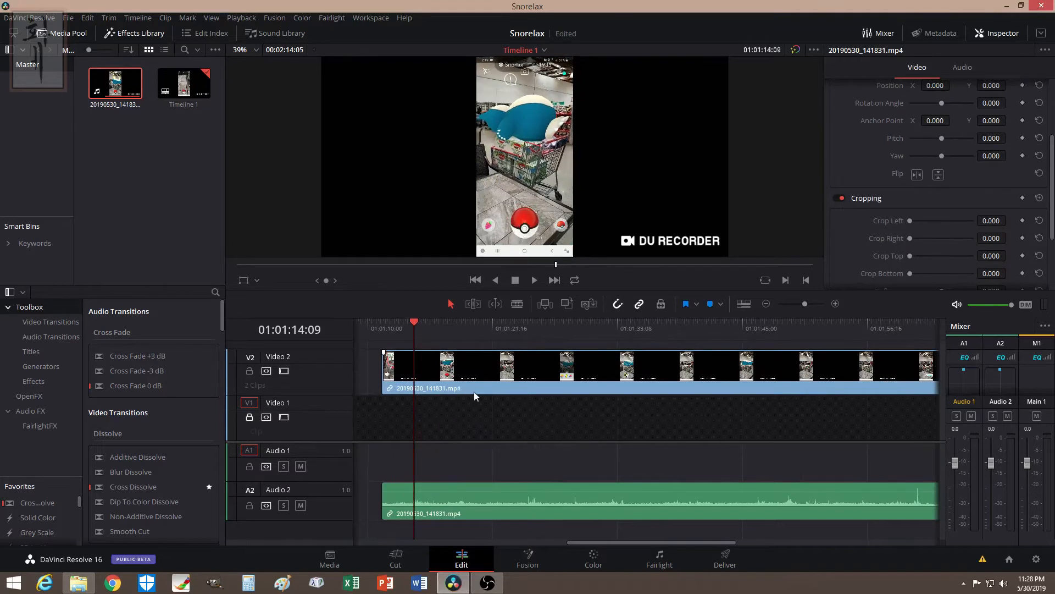
{"action": "left_click", "coordinate": [478, 374]}
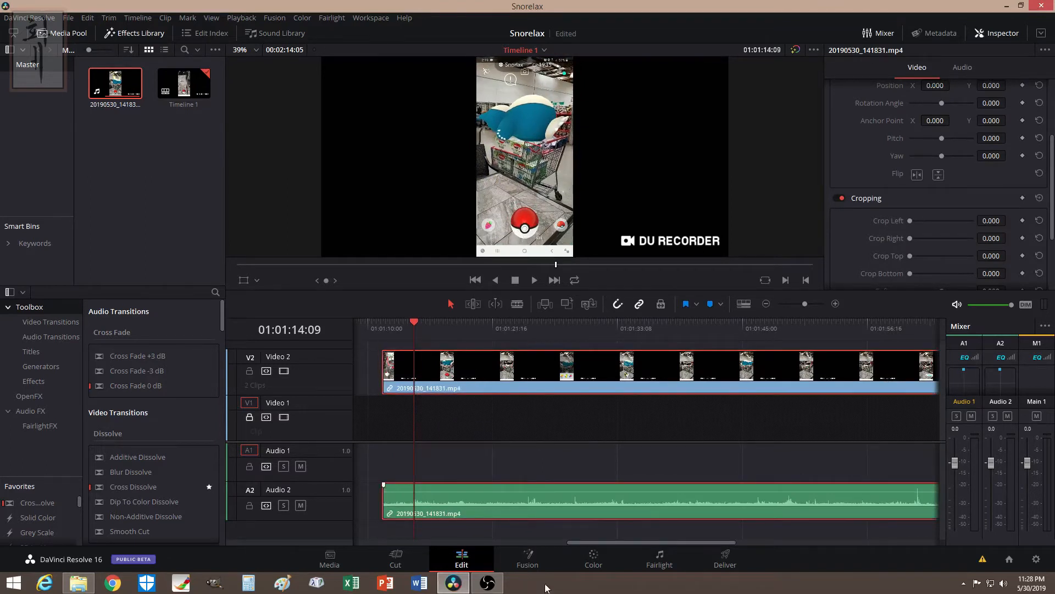
{"action": "left_click", "coordinate": [528, 559]}
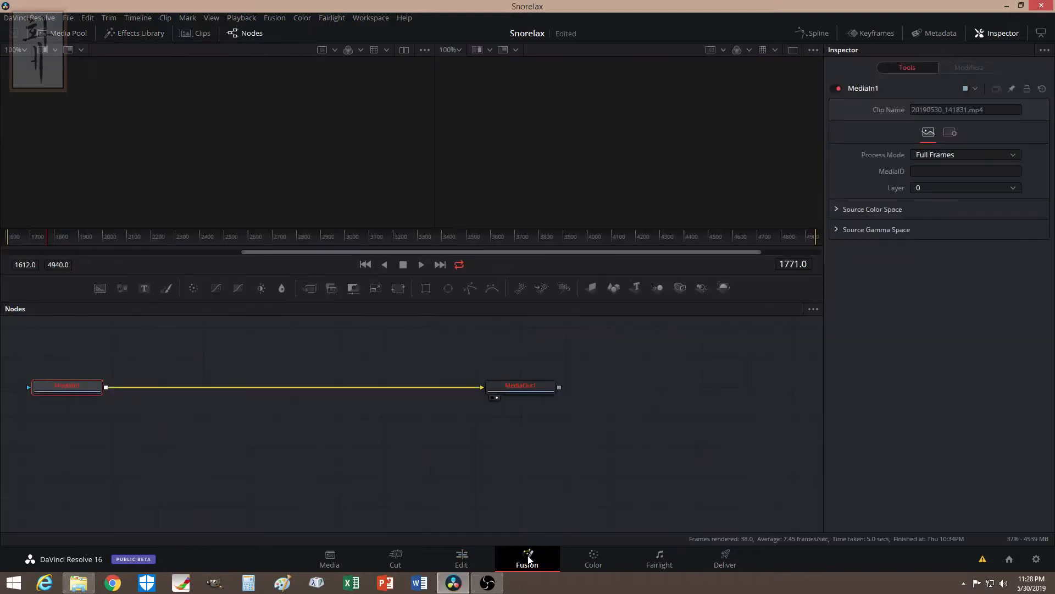
{"action": "left_click_drag", "start_coordinate": [725, 405], "coordinate": [716, 381]}
{"action": "left_click_drag", "start_coordinate": [91, 385], "coordinate": [143, 379]}
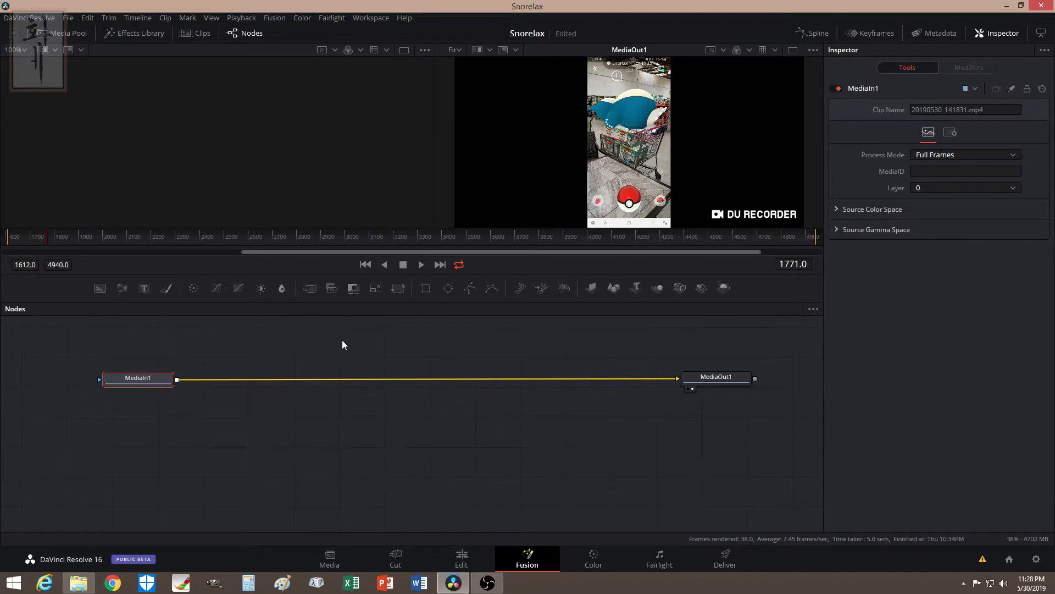
Step: Insert a Tracker node between MediaIn1 and MediaOut1 and show its output in the empty viewer
{"action": "key", "text": "shift+space"}
{"action": "type", "text": "Planar Tracker"}
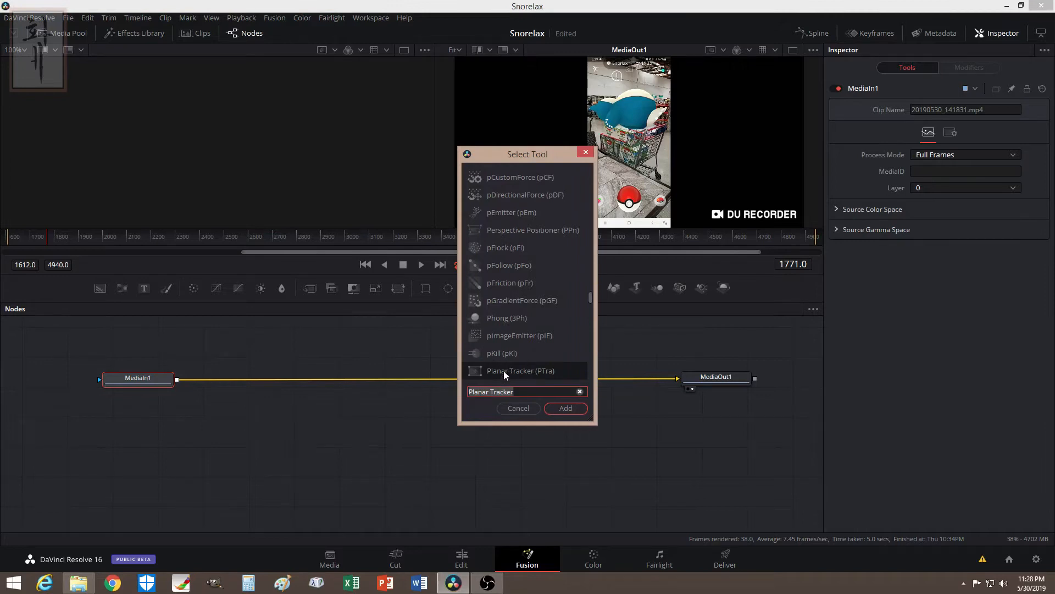
{"action": "type", "text": "tracker"}
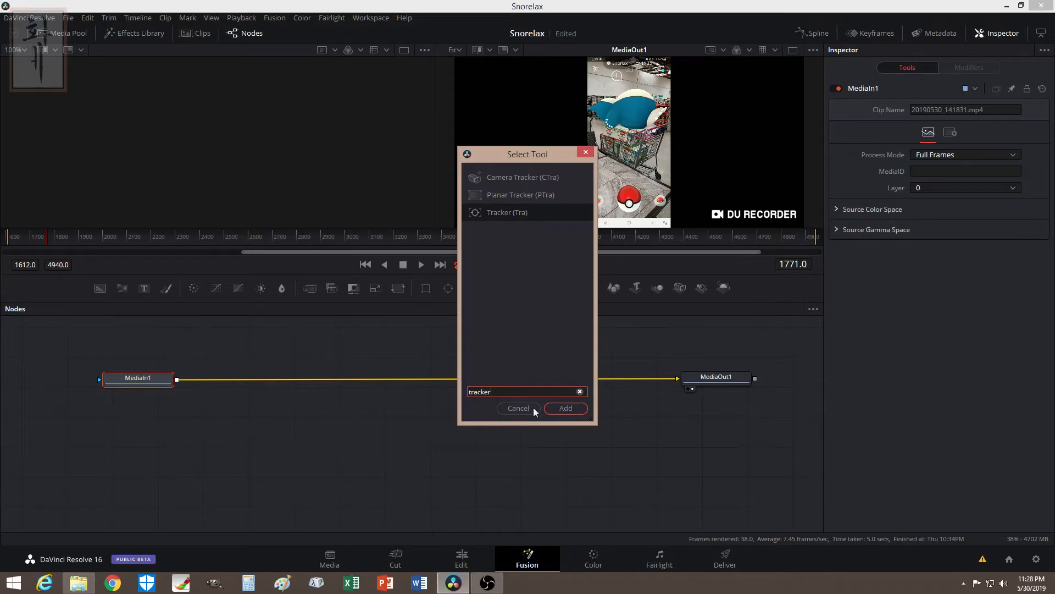
{"action": "left_click", "coordinate": [566, 408]}
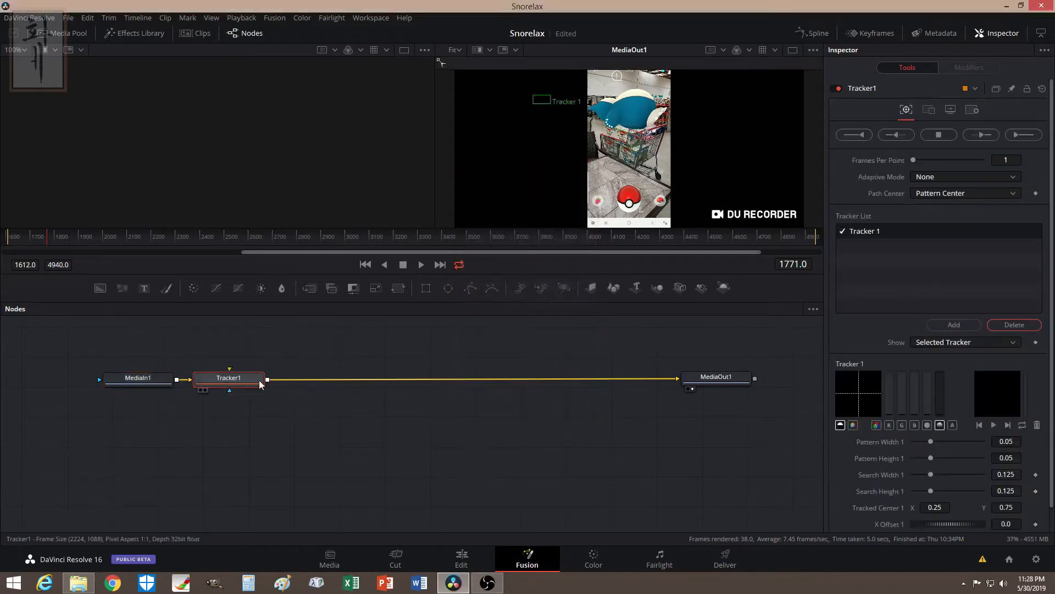
{"action": "left_click_drag", "start_coordinate": [259, 380], "coordinate": [348, 390]}
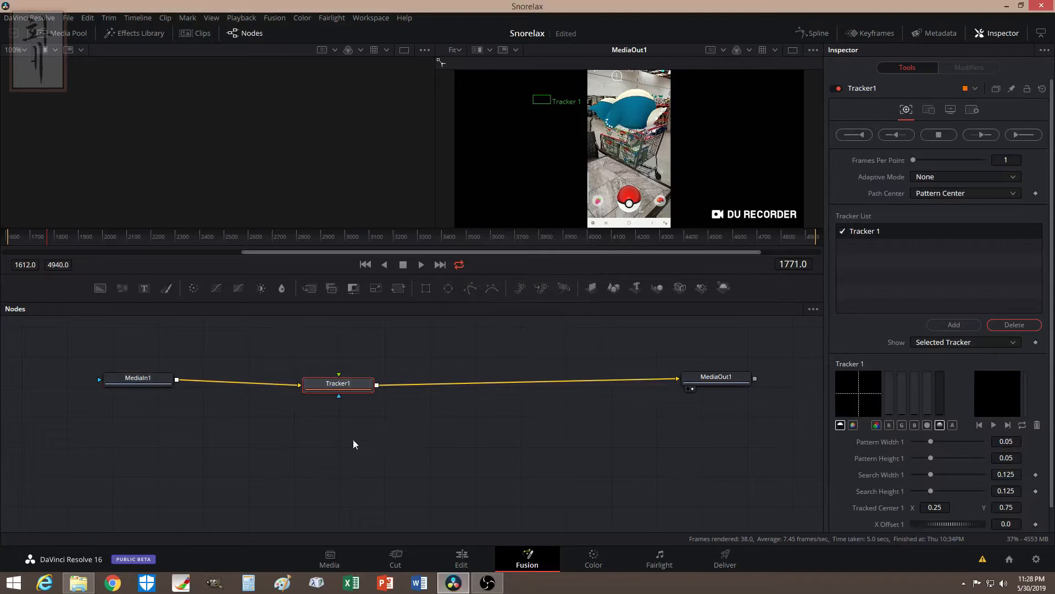
{"action": "left_click", "coordinate": [318, 393]}
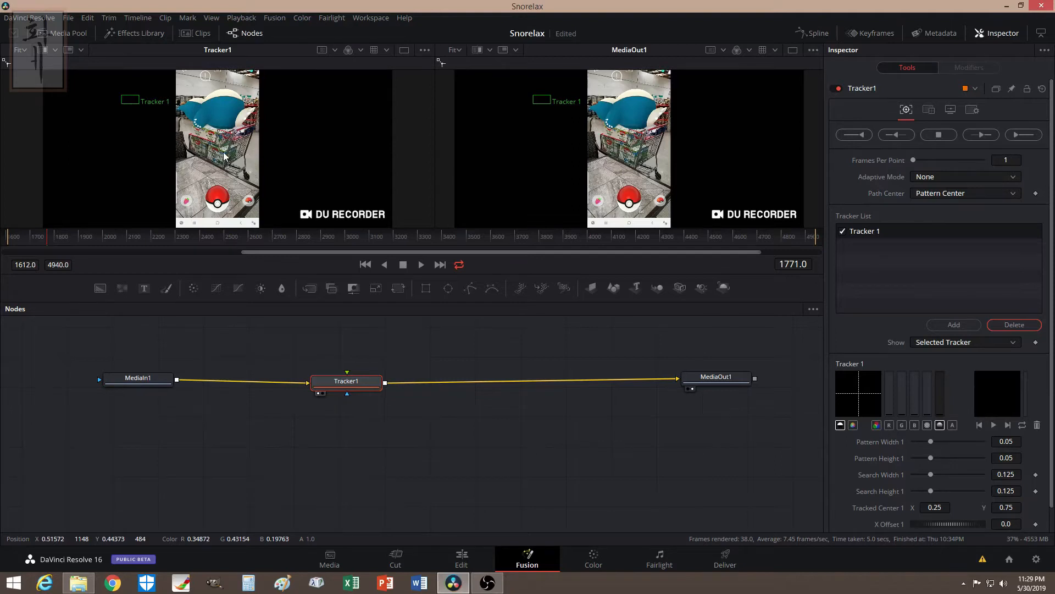
Step: Set the tracker's Adaptive Mode to Best match and place Tracker 1's pattern on the dark chair edge beside the shopping cart
{"action": "left_click", "coordinate": [928, 178]}
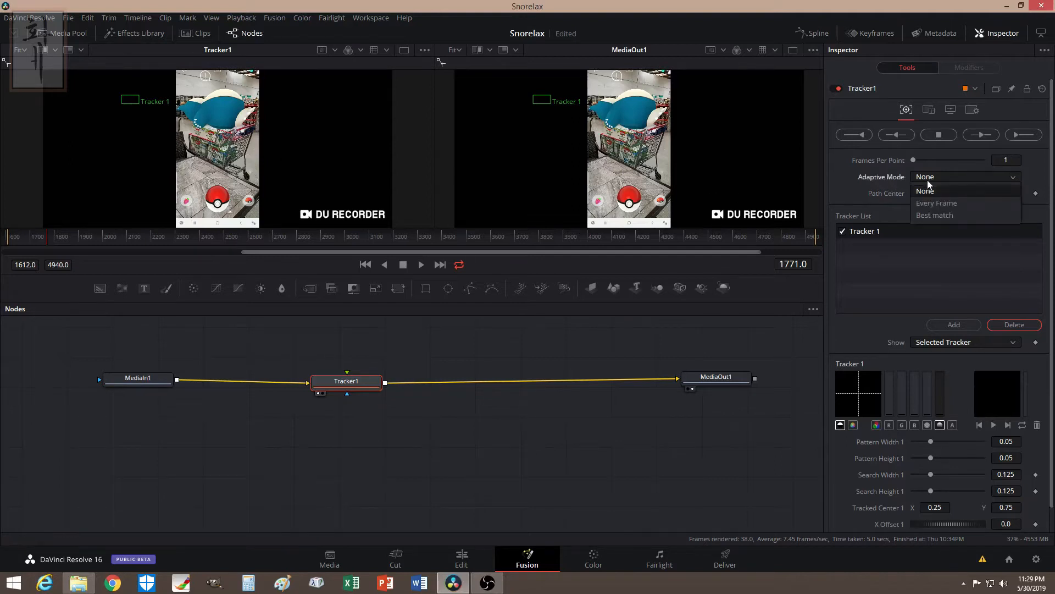
{"action": "left_click", "coordinate": [932, 215]}
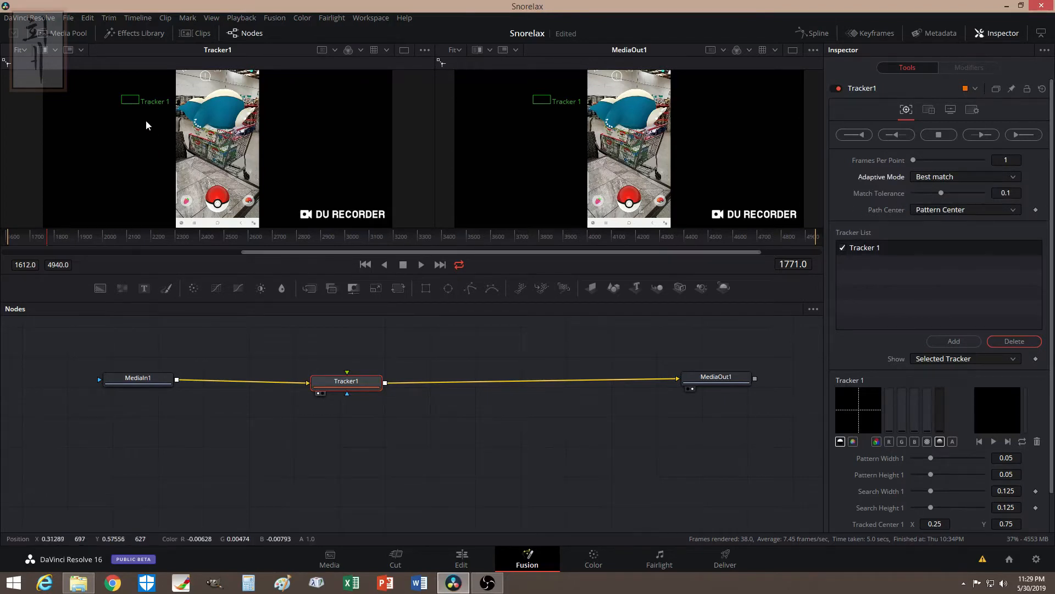
{"action": "mouse_move", "coordinate": [122, 99]}
{"action": "left_click_drag", "start_coordinate": [121, 95], "coordinate": [183, 145]}
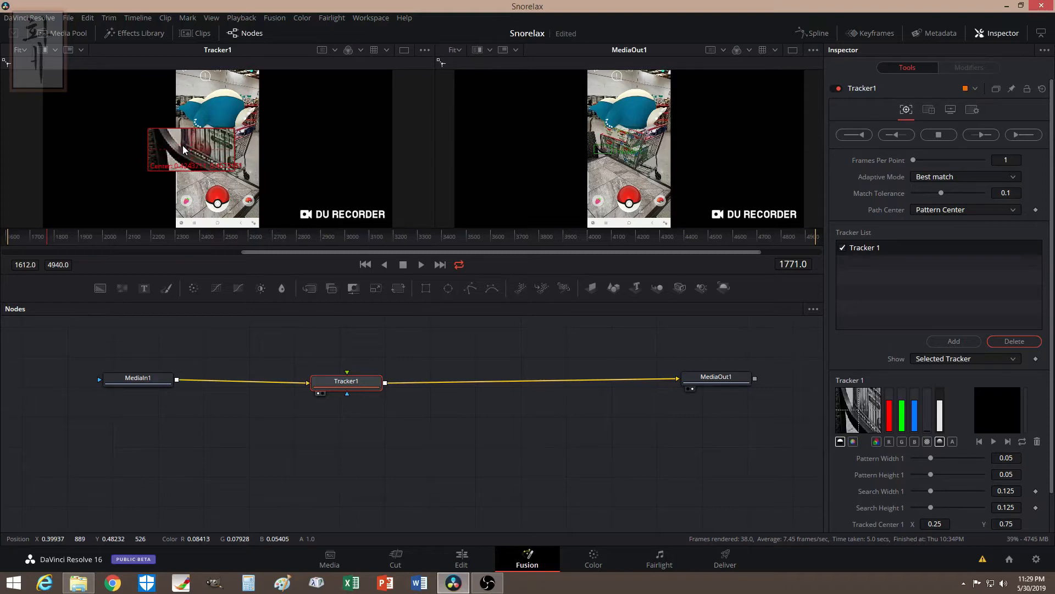
{"action": "left_click_drag", "start_coordinate": [184, 148], "coordinate": [183, 148]}
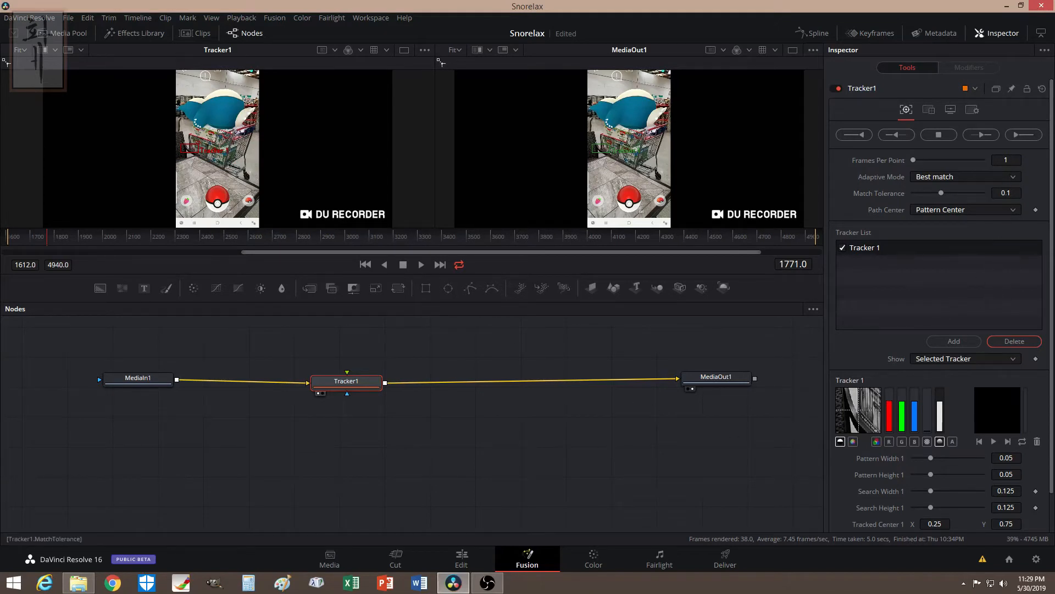
Step: Track the pattern forward through the clip and check the tracked path around frames 2830 and 2032
{"action": "left_click", "coordinate": [1022, 135]}
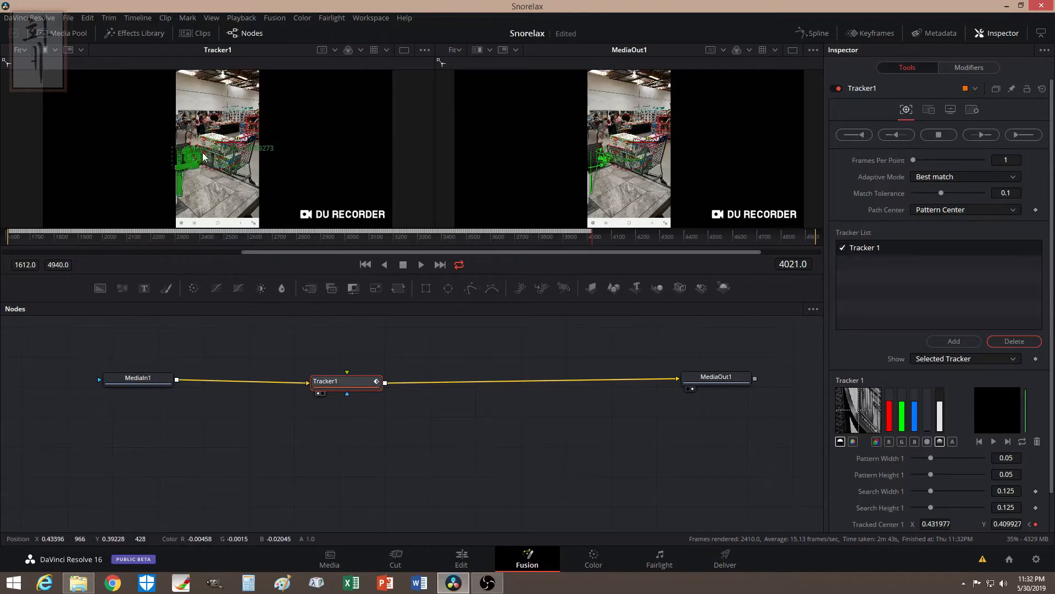
{"action": "left_click", "coordinate": [304, 238]}
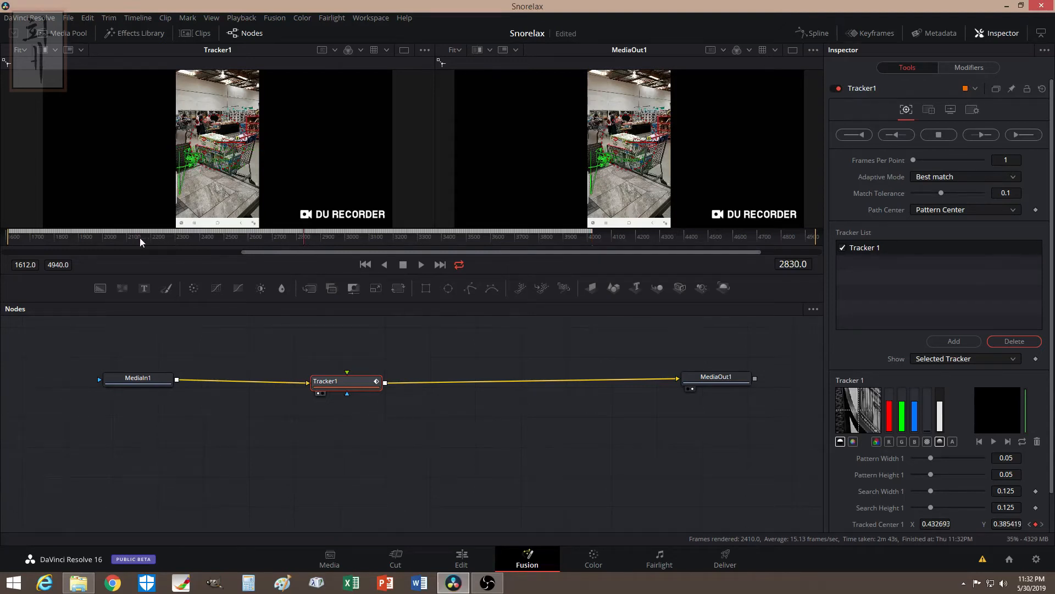
{"action": "left_click", "coordinate": [124, 240]}
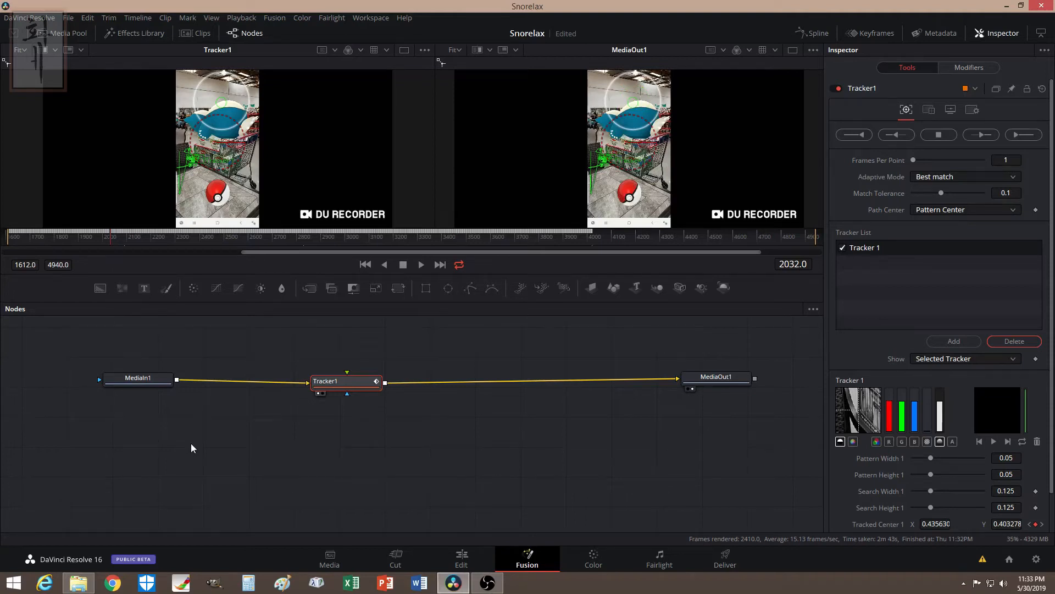
{"action": "key", "text": "shift+space"}
{"action": "type", "text": "tracker"}
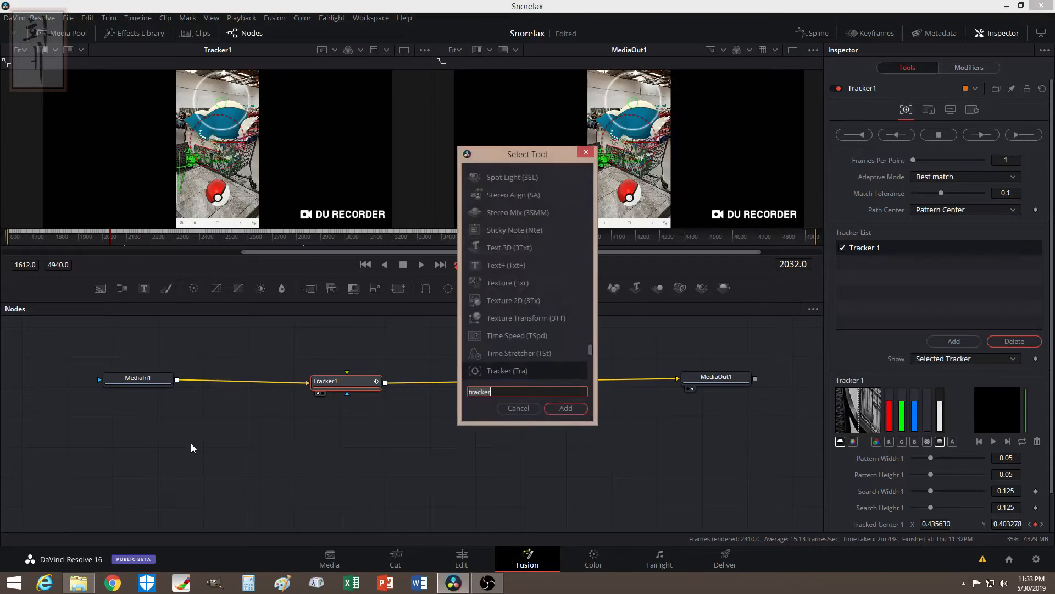
{"action": "type", "text": "back"}
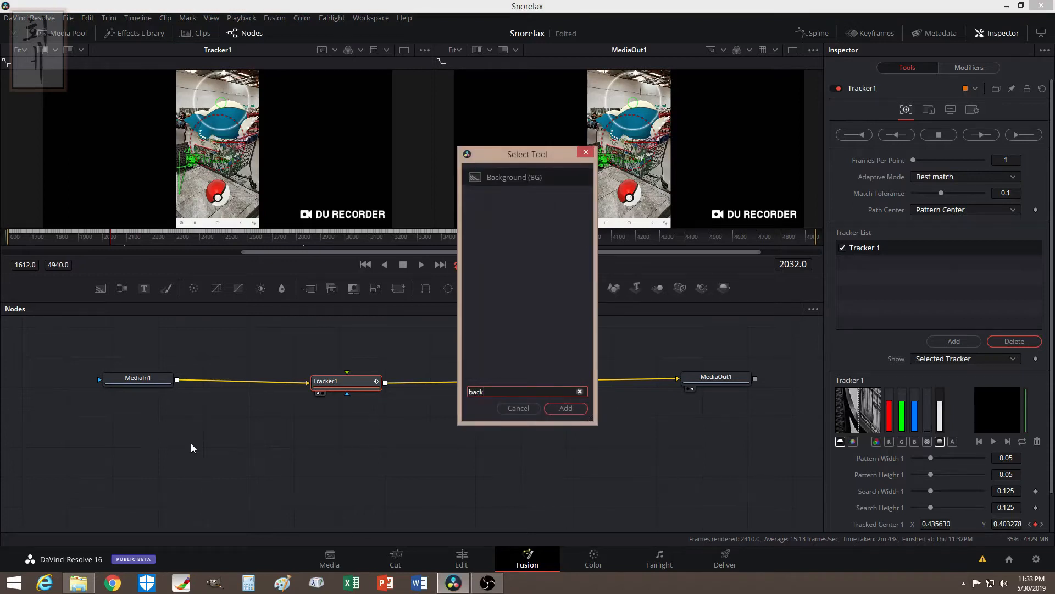
{"action": "left_click", "coordinate": [565, 408]}
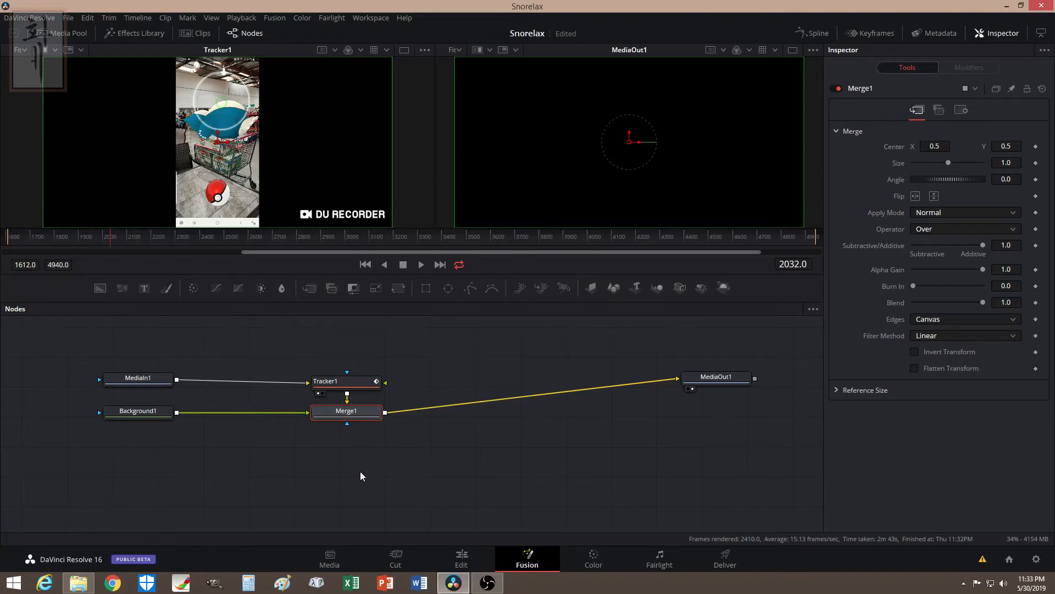
{"action": "key", "text": "ctrl+z"}
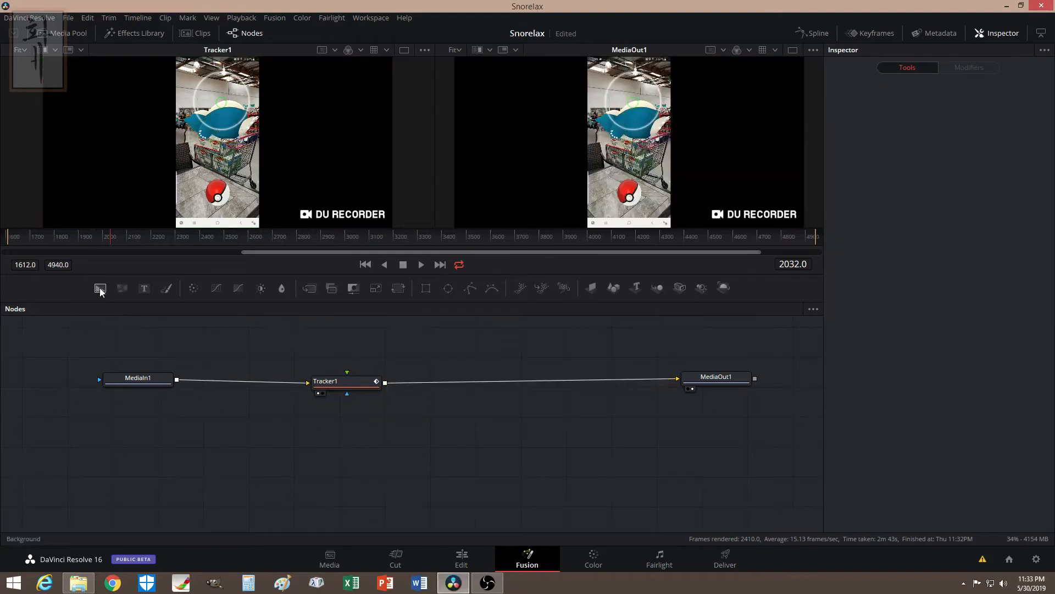
Step: Add an unconnected Background node and an unconnected Text+ node side by side below the MediaIn1 and Tracker1 nodes
{"action": "left_click_drag", "start_coordinate": [100, 288], "coordinate": [159, 441]}
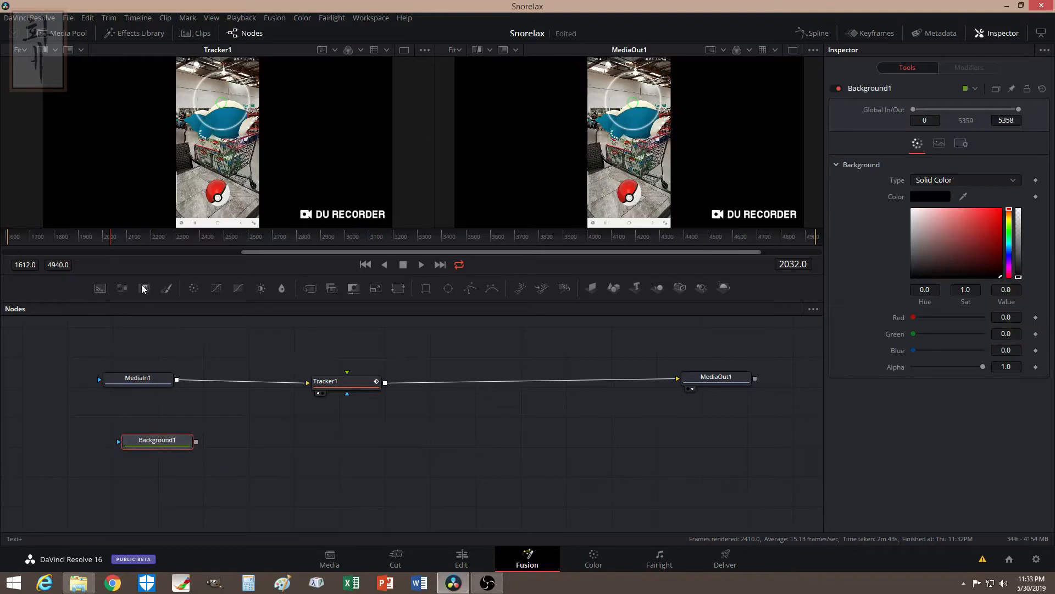
{"action": "left_click_drag", "start_coordinate": [143, 288], "coordinate": [266, 444]}
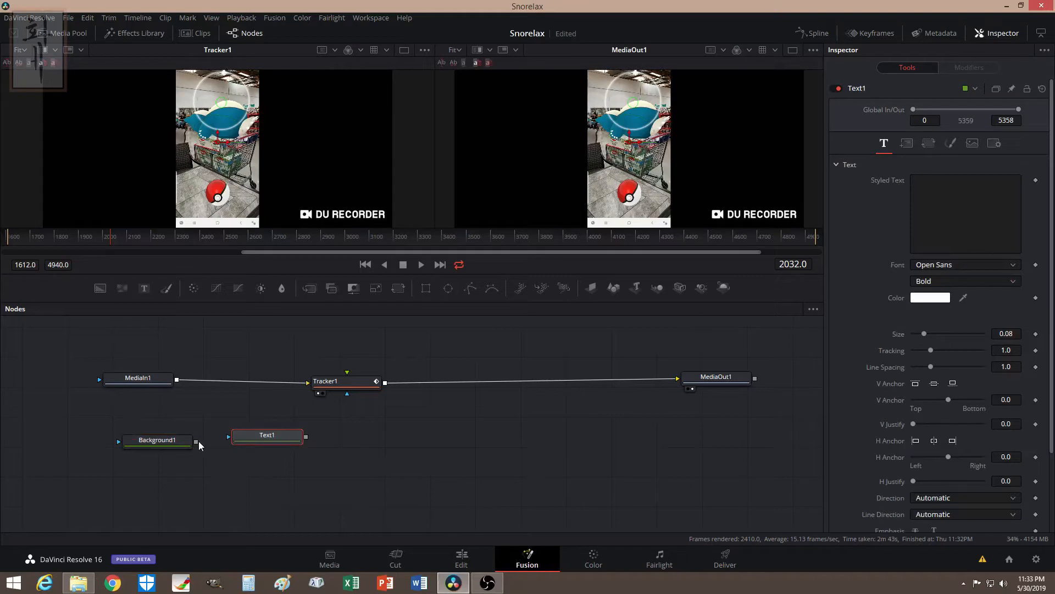
Step: Connect Background1's output to Text1, set its styled text to "Snorlax" and view the Text1 node in place of the tracker
{"action": "mouse_move", "coordinate": [196, 441]}
{"action": "left_mouse_down"}
{"action": "mouse_move", "coordinate": [258, 436]}
{"action": "mouse_move", "coordinate": [261, 447]}
{"action": "left_mouse_up"}
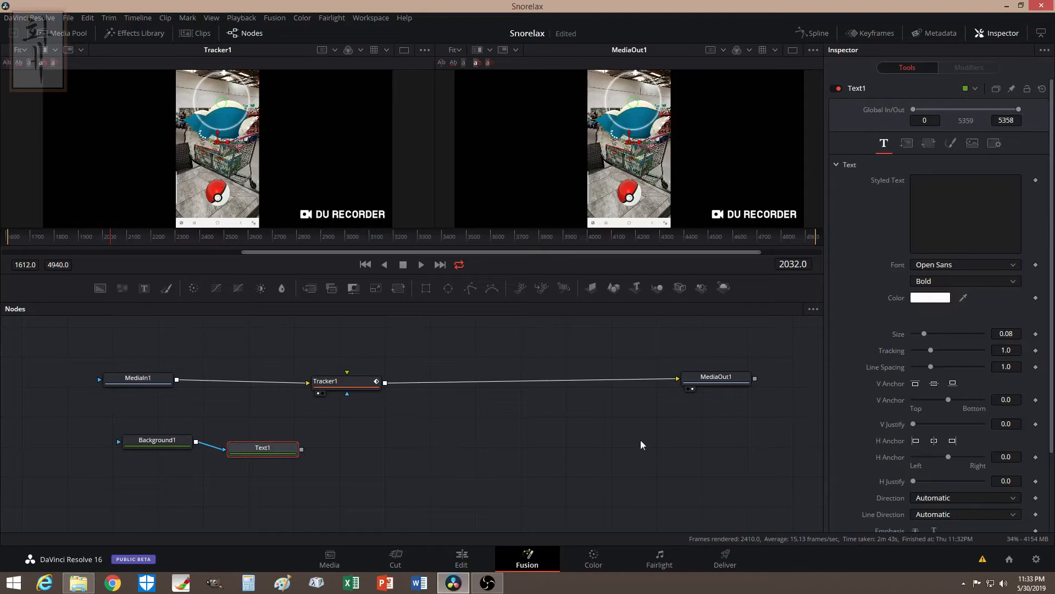
{"action": "left_click", "coordinate": [949, 200]}
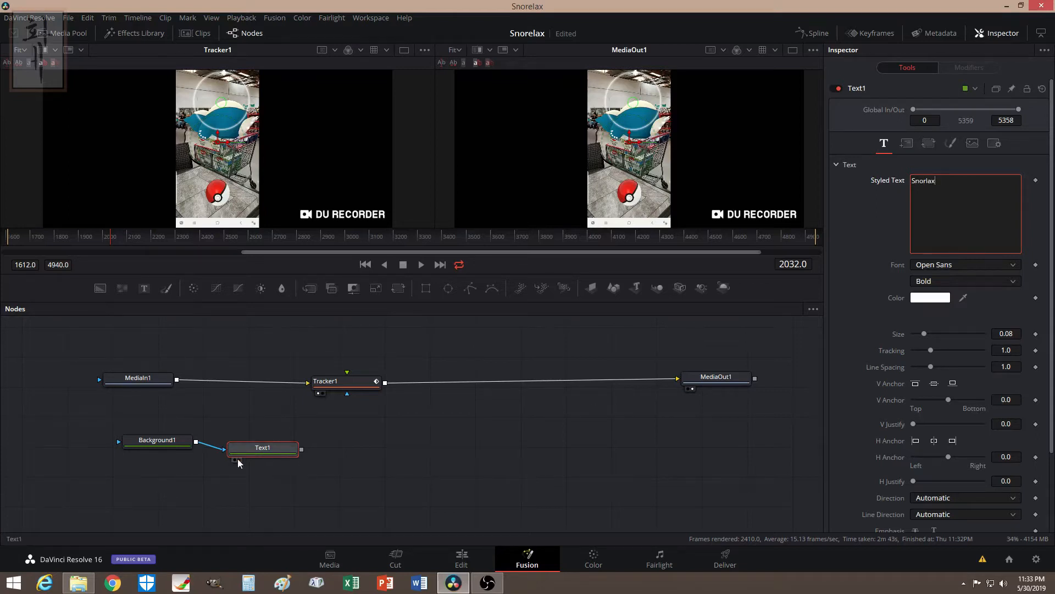
{"action": "left_click", "coordinate": [235, 460]}
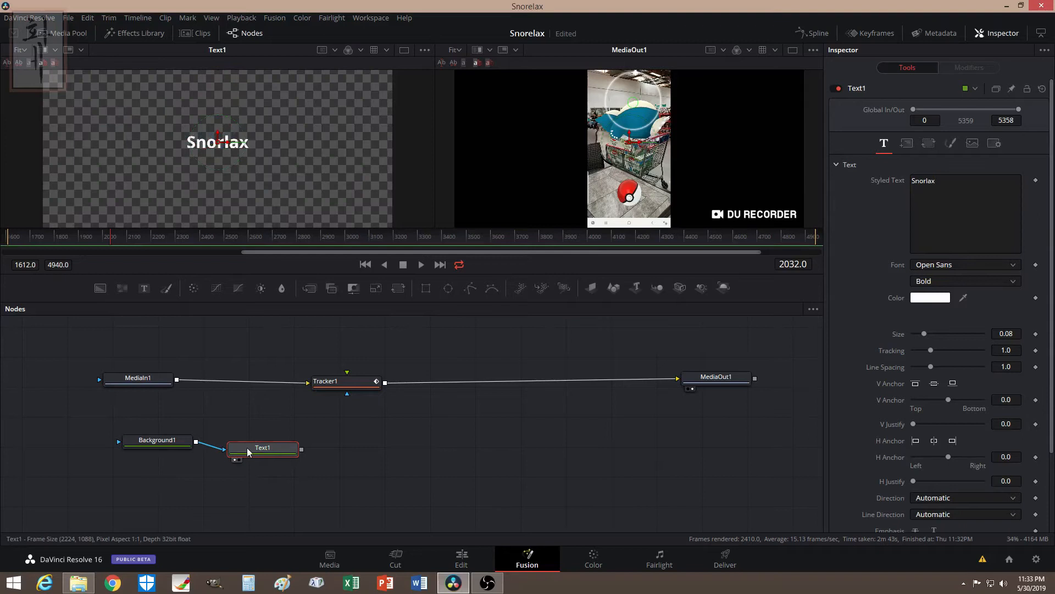
{"action": "left_click_drag", "start_coordinate": [248, 452], "coordinate": [258, 439]}
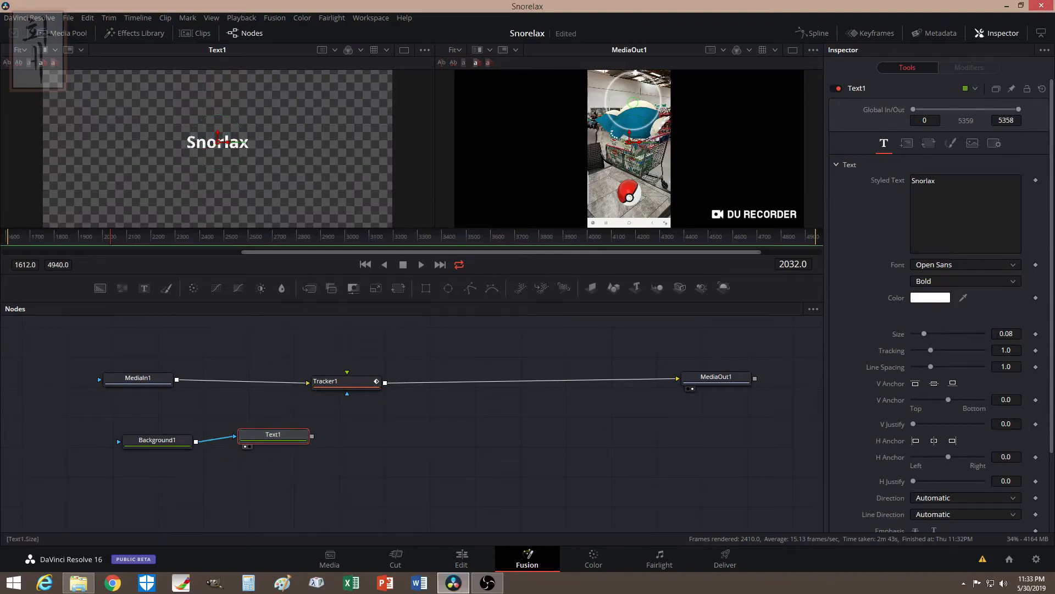
Step: Set the Snorlax text size to 0.1913 and render it as an outline with thickness 0.0118
{"action": "left_click_drag", "start_coordinate": [924, 333], "coordinate": [941, 333]}
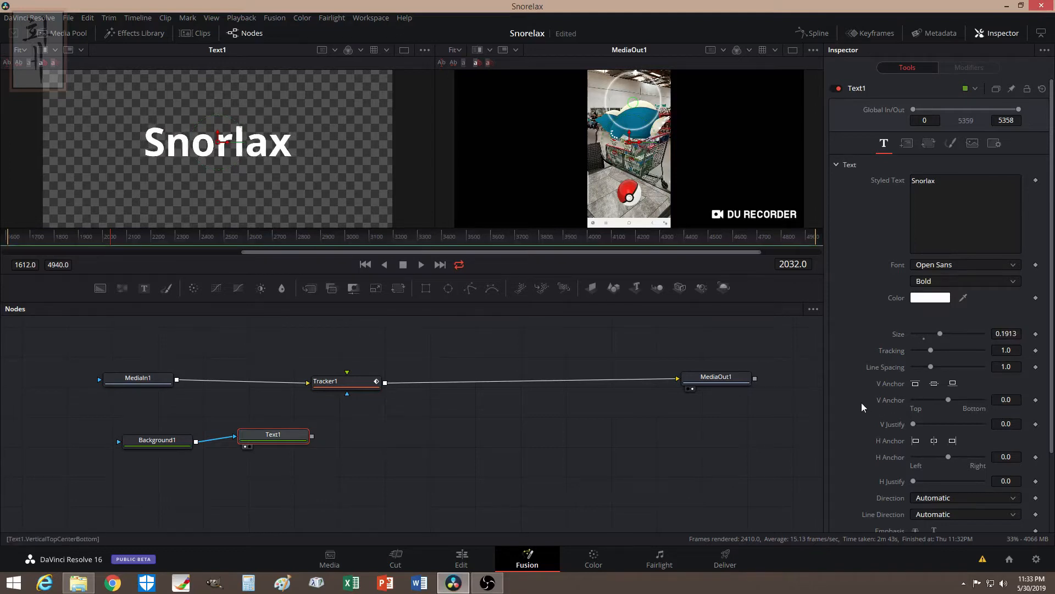
{"action": "left_click", "coordinate": [952, 144]}
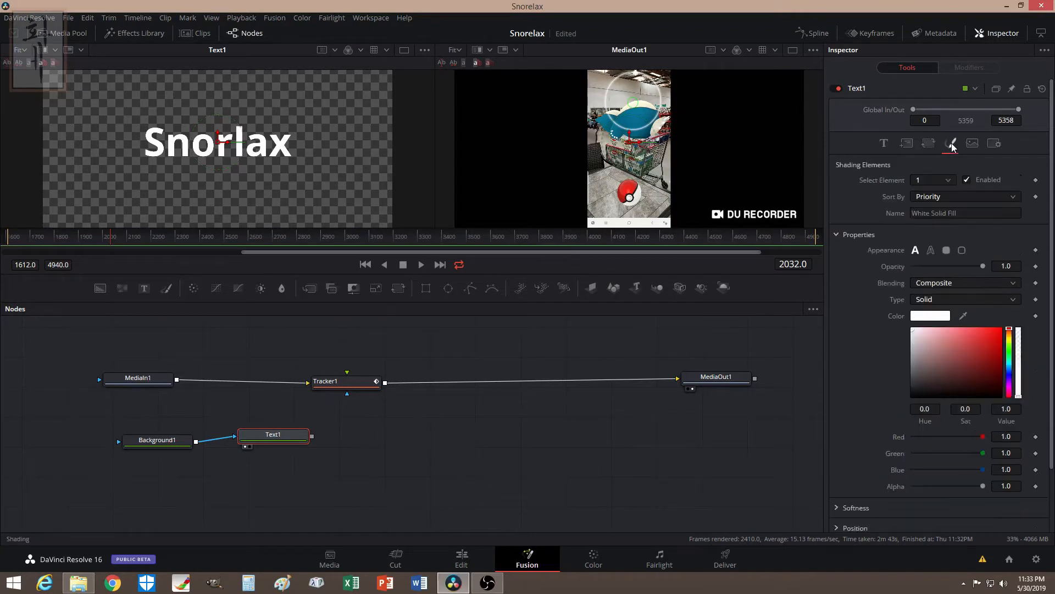
{"action": "left_click", "coordinate": [931, 250]}
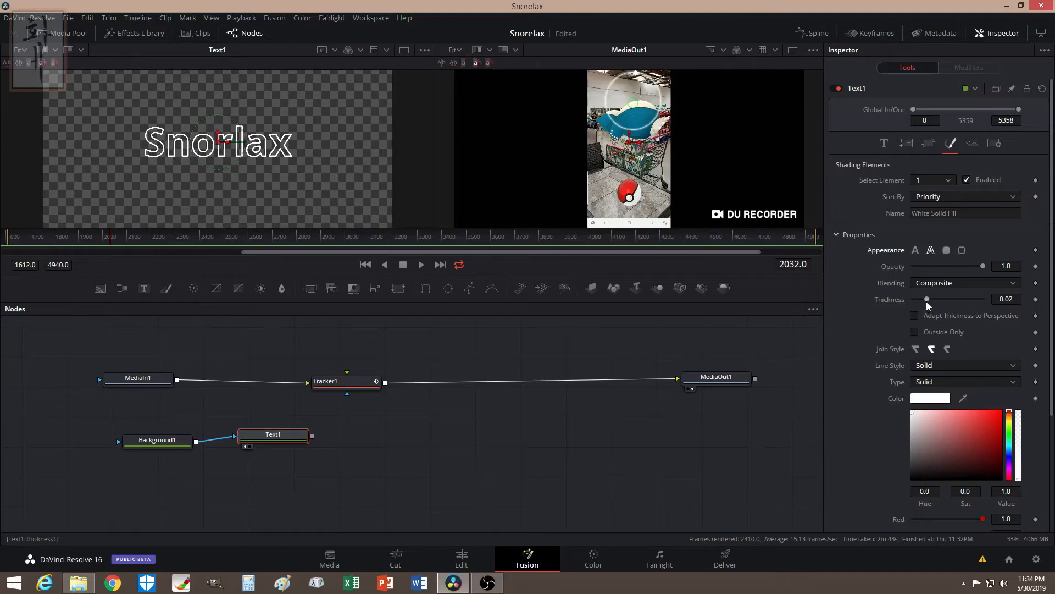
{"action": "left_click_drag", "start_coordinate": [926, 302], "coordinate": [922, 301]}
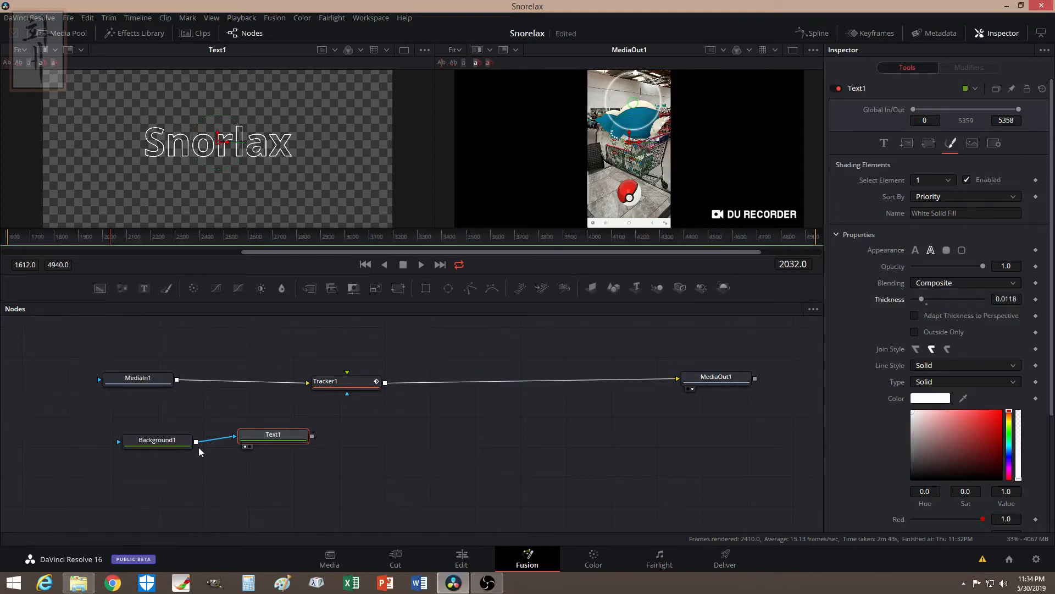
Step: Shift Background1 and Text1 to make room and add a Glow (Glo) node after Text1
{"action": "left_click_drag", "start_coordinate": [171, 444], "coordinate": [157, 438]}
{"action": "left_click_drag", "start_coordinate": [269, 441], "coordinate": [254, 444]}
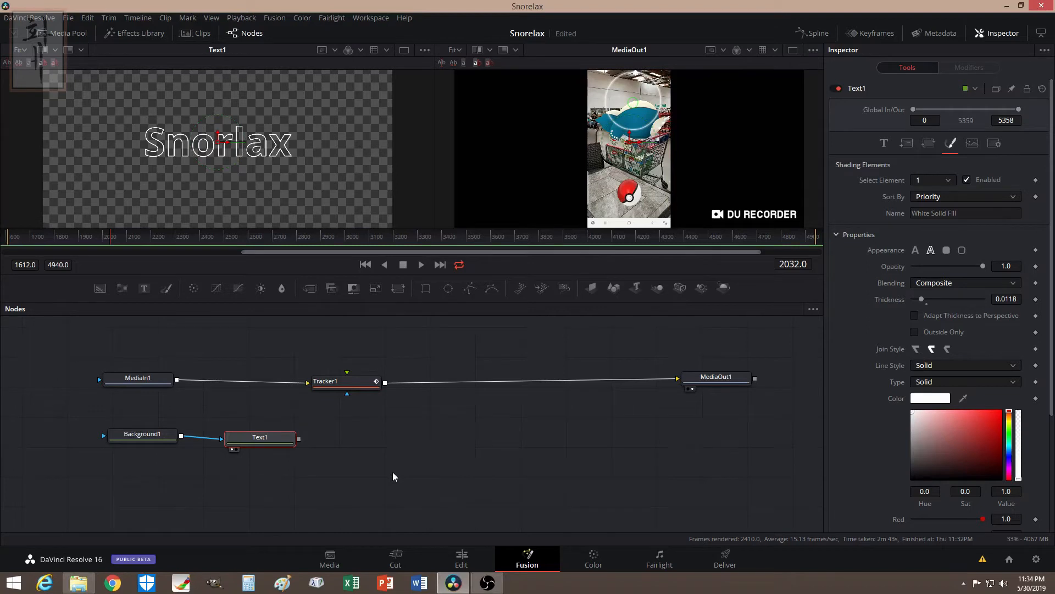
{"action": "key", "text": "shift+space"}
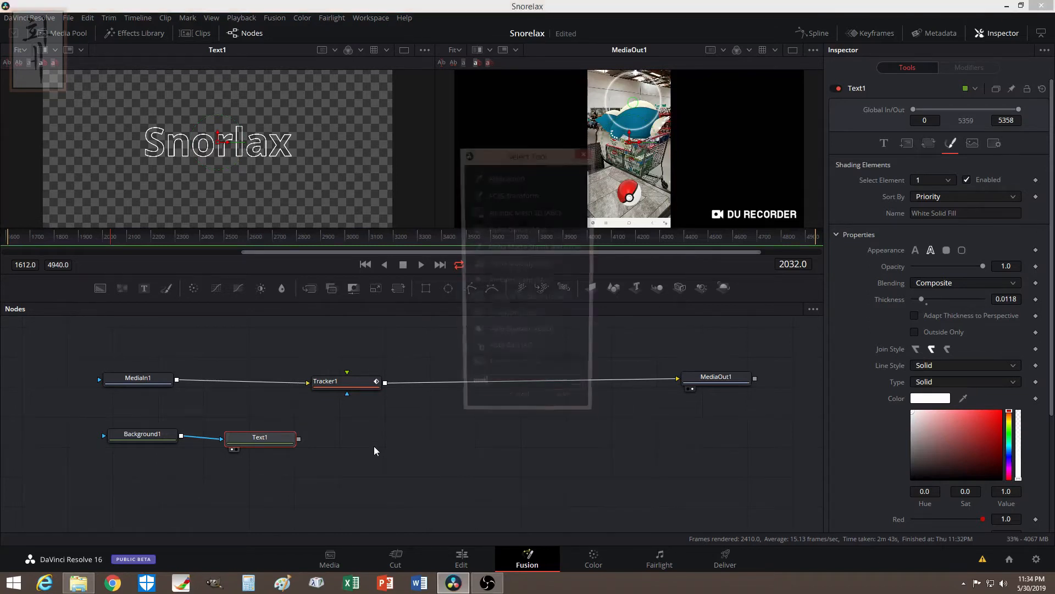
{"action": "type", "text": "back"}
{"action": "key", "text": "BackSpace"}
{"action": "key", "text": "BackSpace"}
{"action": "key", "text": "BackSpace"}
{"action": "key", "text": "BackSpace"}
{"action": "type", "text": "glow"}
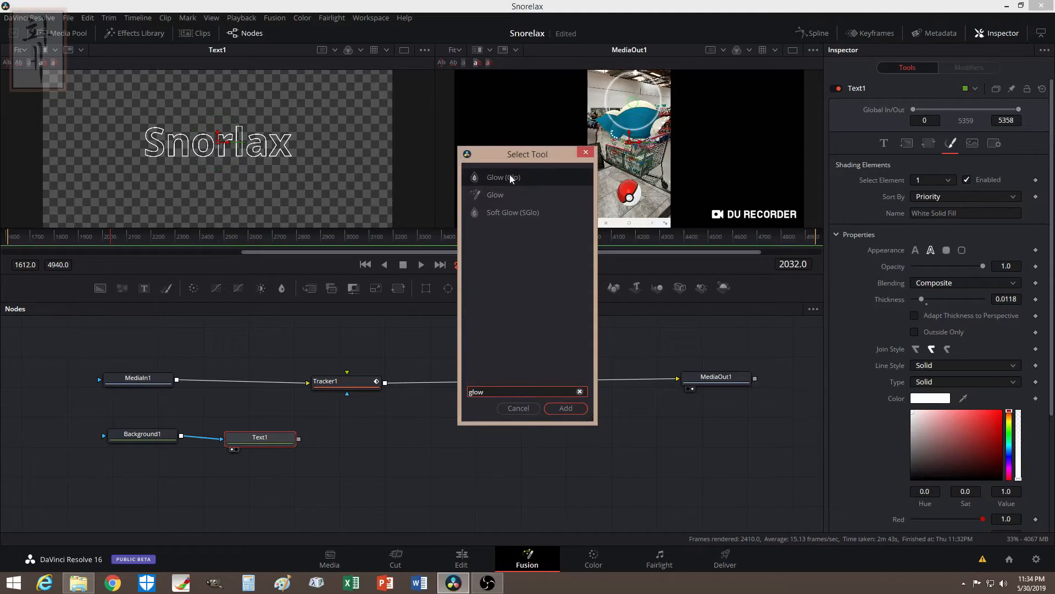
{"action": "left_click", "coordinate": [496, 177]}
{"action": "left_click", "coordinate": [562, 409]}
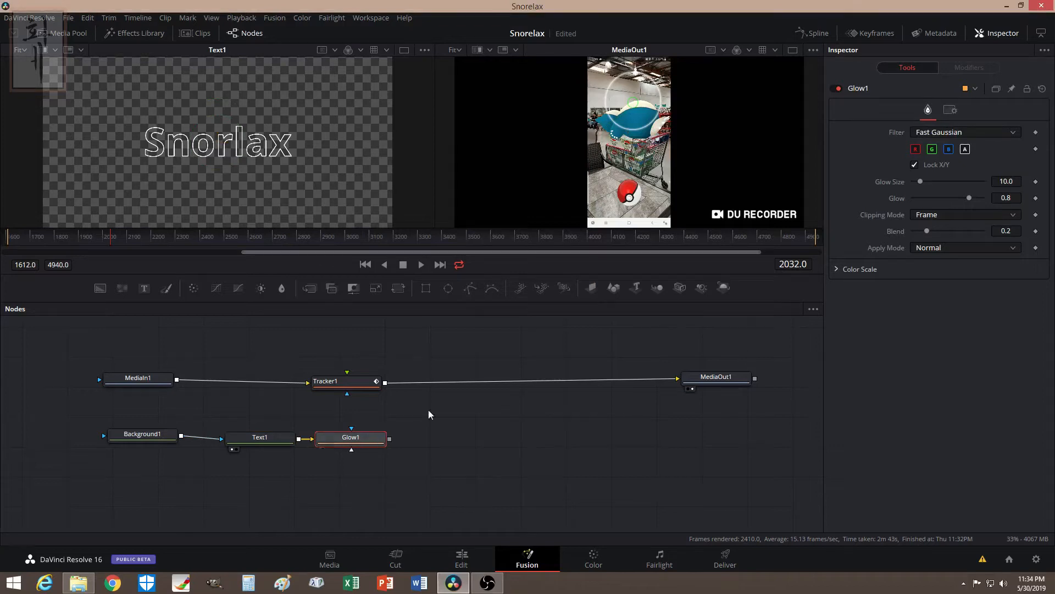
Step: View the Glow1 output and set its Glow Size to 57.5 and Glow to 0.906
{"action": "left_click_drag", "start_coordinate": [922, 181], "coordinate": [936, 185]}
{"action": "left_click", "coordinate": [323, 450]}
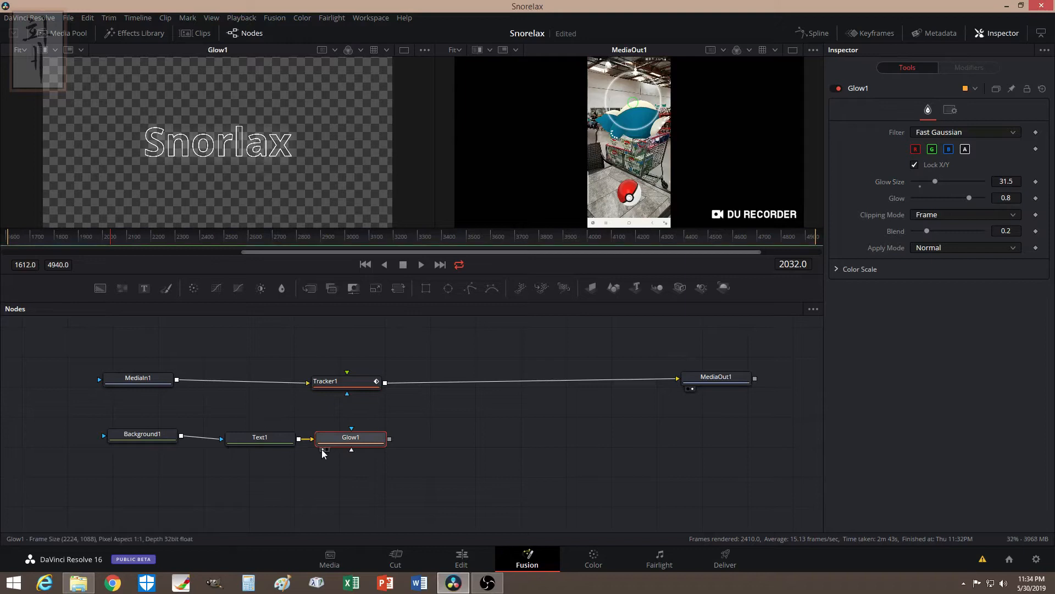
{"action": "left_click_drag", "start_coordinate": [933, 183], "coordinate": [972, 199]}
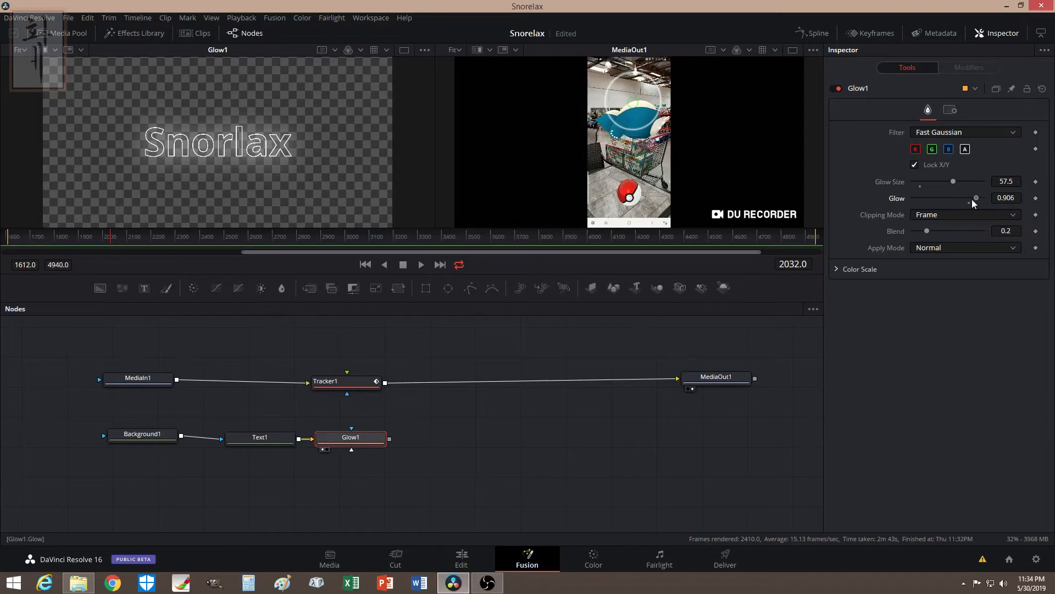
Step: Space out the Background1, Text1 and Glow1 nodes in a row and add a Color Corrector node after Glow1
{"action": "left_click_drag", "start_coordinate": [351, 439], "coordinate": [369, 437]}
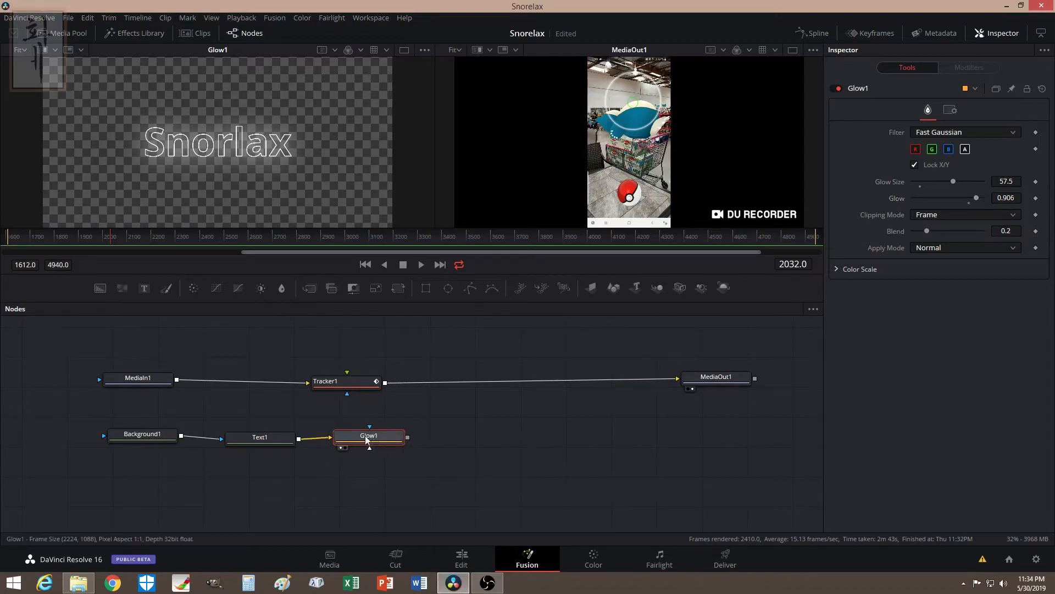
{"action": "left_click_drag", "start_coordinate": [158, 438], "coordinate": [136, 437]}
{"action": "left_click_drag", "start_coordinate": [248, 441], "coordinate": [237, 437]}
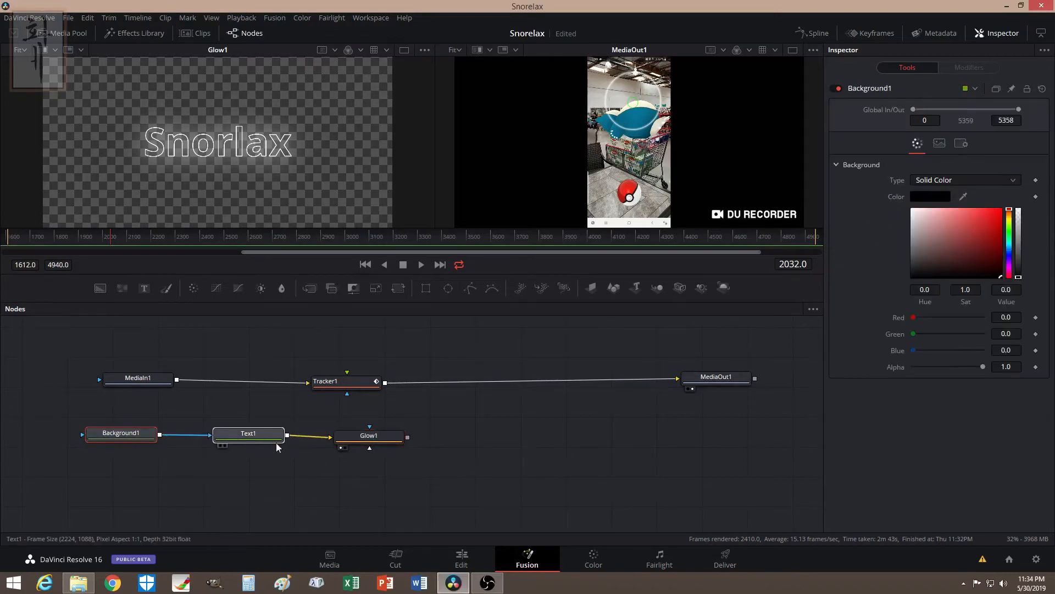
{"action": "left_click_drag", "start_coordinate": [369, 440], "coordinate": [362, 438]}
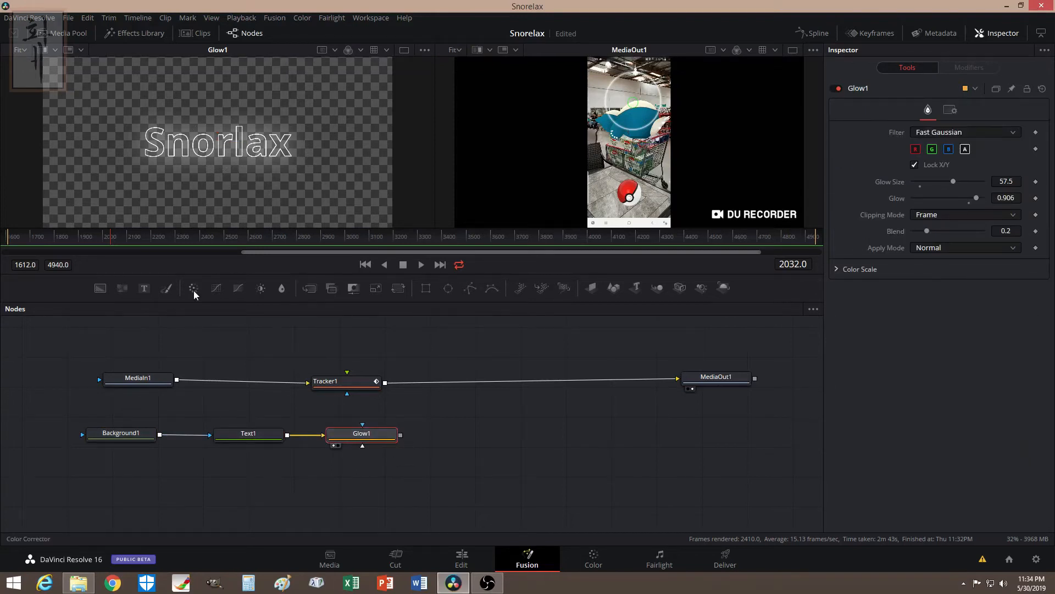
{"action": "left_click_drag", "start_coordinate": [193, 290], "coordinate": [444, 444]}
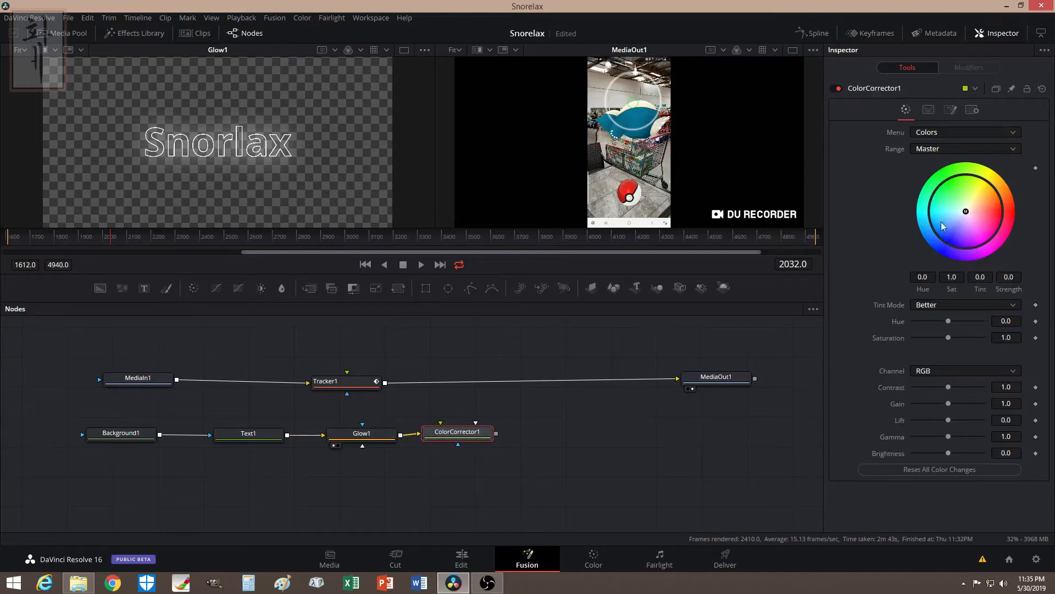
Step: Tint the glowing text purple in ColorCorrector1 with a strength of 0.9568, view its output and space out the last two nodes
{"action": "left_click_drag", "start_coordinate": [966, 212], "coordinate": [946, 254]}
{"action": "left_click", "coordinate": [429, 443]}
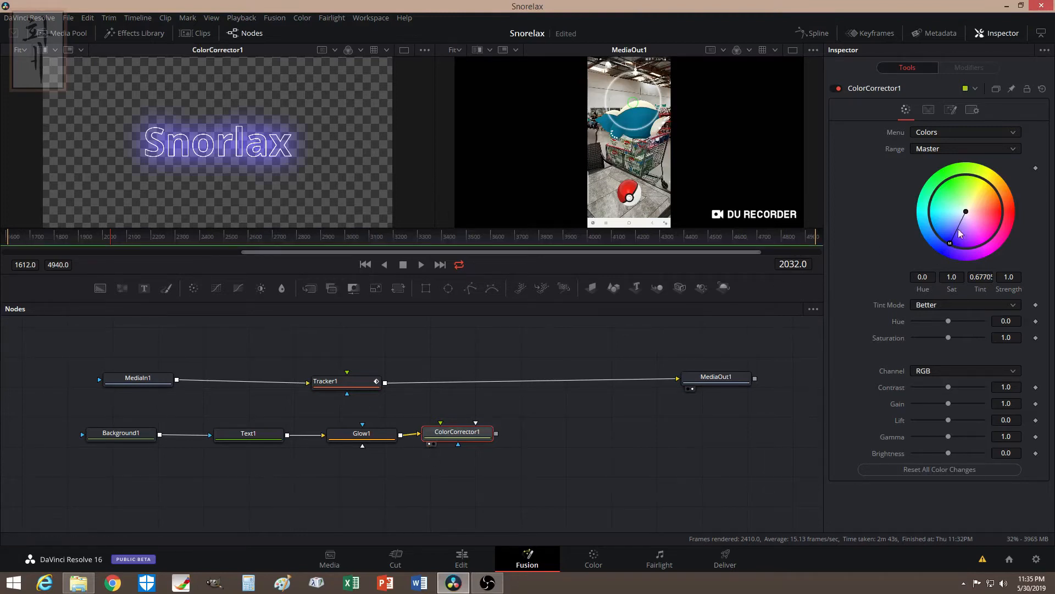
{"action": "mouse_move", "coordinate": [952, 247]}
{"action": "left_mouse_down"}
{"action": "mouse_move", "coordinate": [961, 222]}
{"action": "mouse_move", "coordinate": [946, 250]}
{"action": "mouse_move", "coordinate": [971, 251]}
{"action": "mouse_move", "coordinate": [964, 246]}
{"action": "left_mouse_up"}
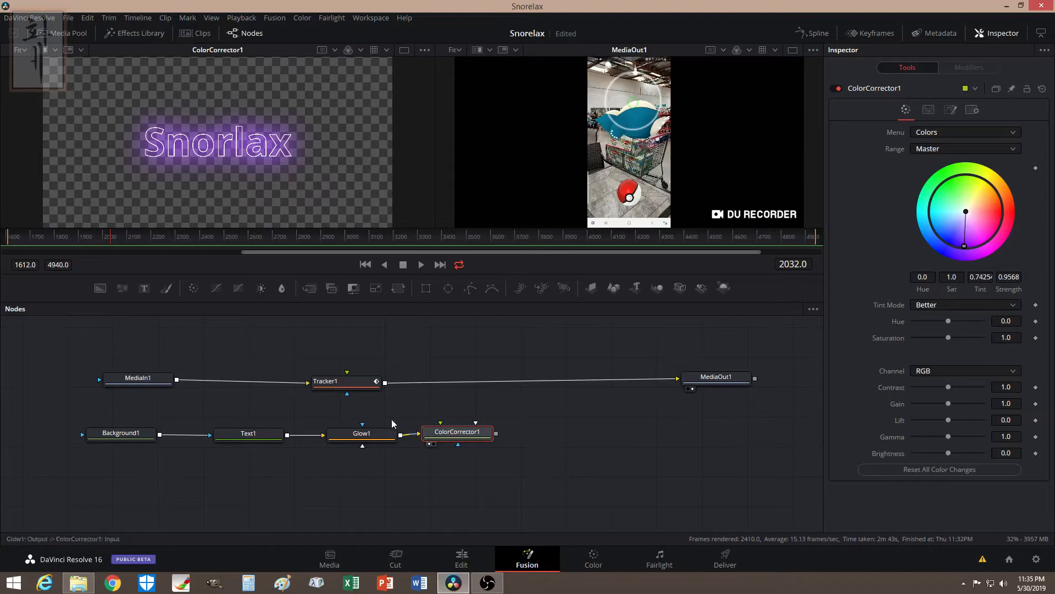
{"action": "left_click", "coordinate": [334, 445]}
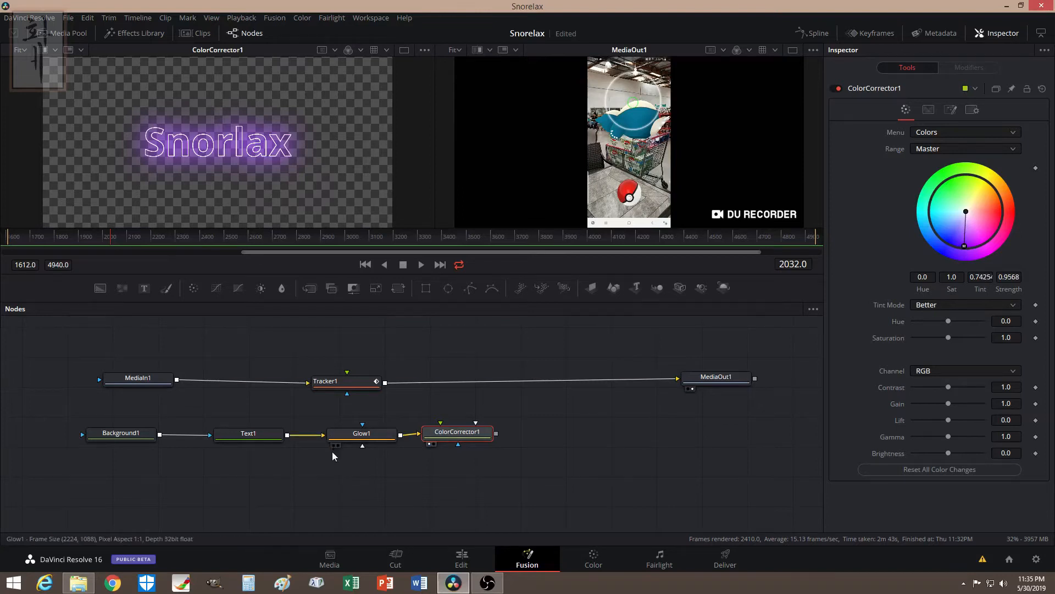
{"action": "left_click", "coordinate": [430, 445]}
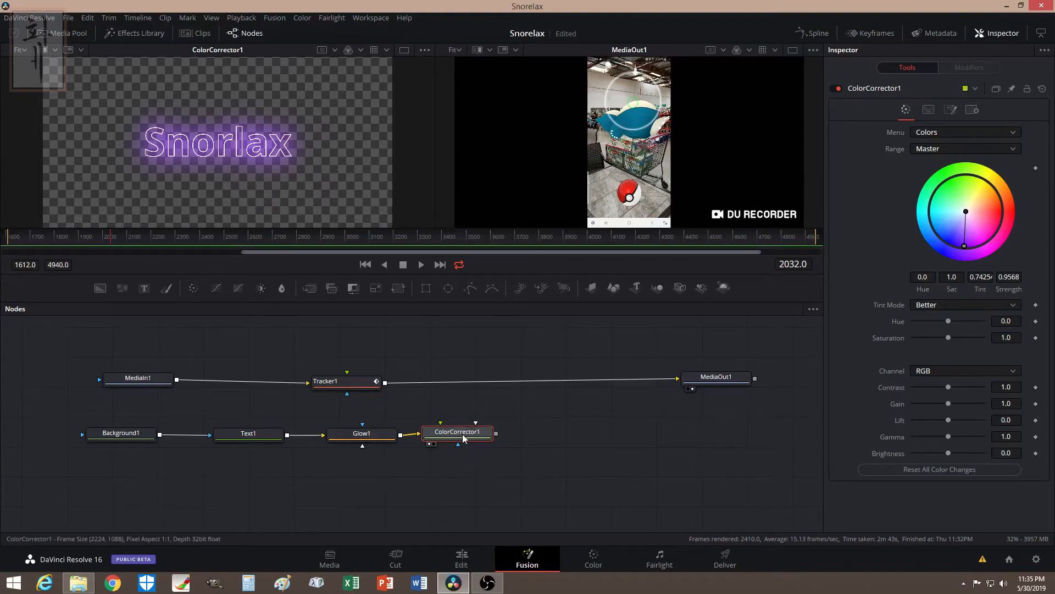
{"action": "left_click_drag", "start_coordinate": [463, 438], "coordinate": [466, 442]}
{"action": "left_click_drag", "start_coordinate": [354, 440], "coordinate": [346, 440]}
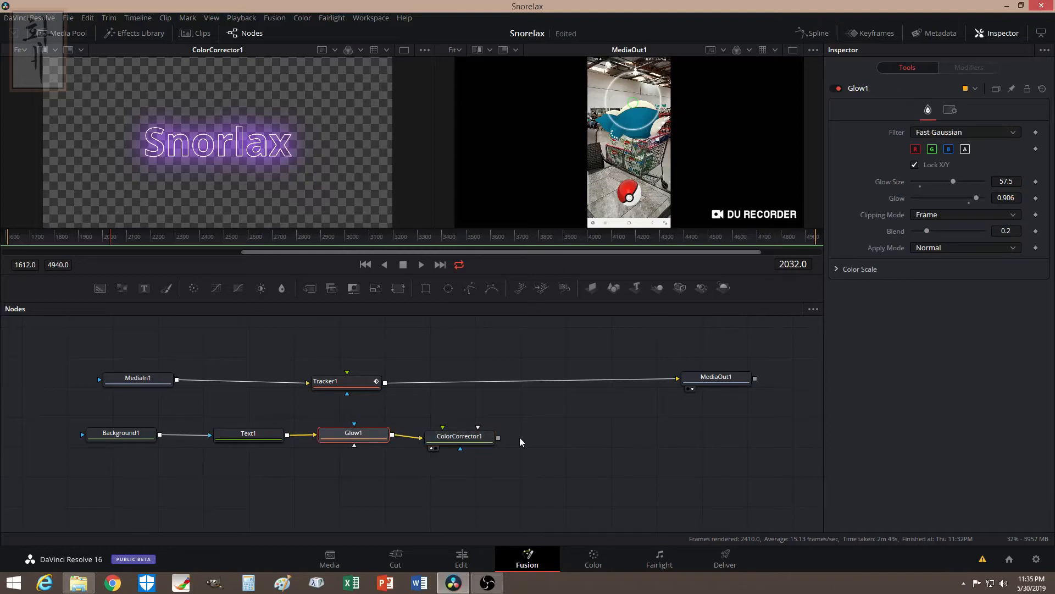
{"action": "key", "text": "shift+space"}
{"action": "type", "text": "Glow"}
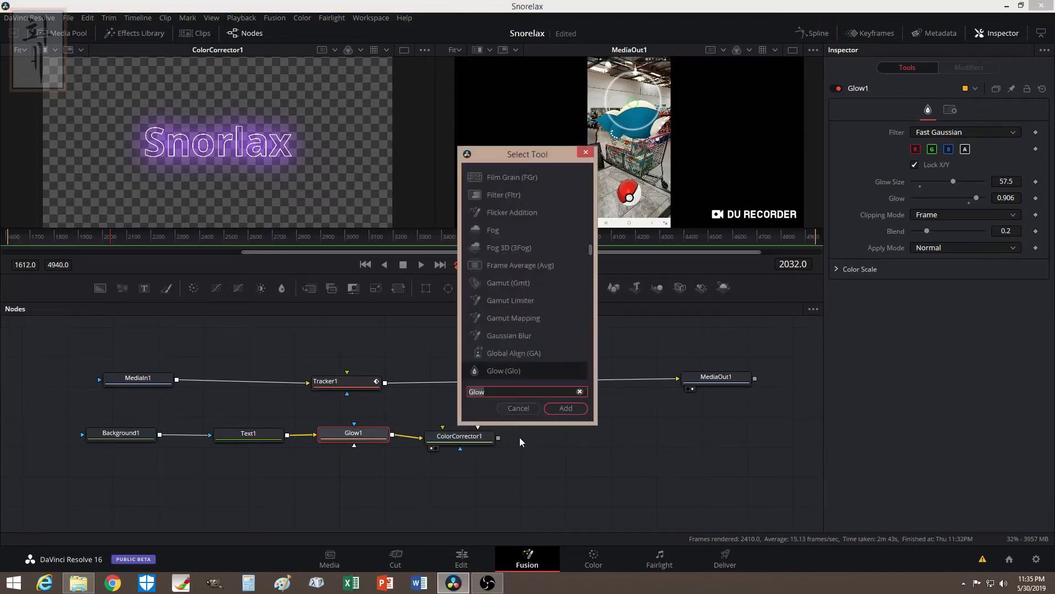
{"action": "key", "text": "BackSpace"}
{"action": "key", "text": "BackSpace"}
{"action": "key", "text": "BackSpace"}
{"action": "key", "text": "BackSpace"}
{"action": "type", "text": "trans"}
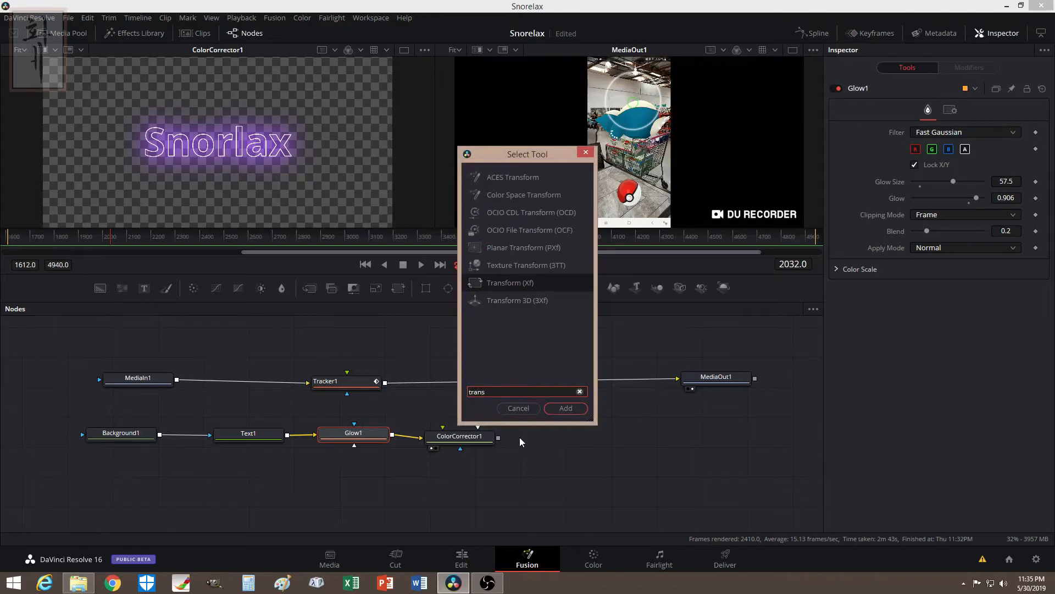
{"action": "left_click", "coordinate": [579, 410]}
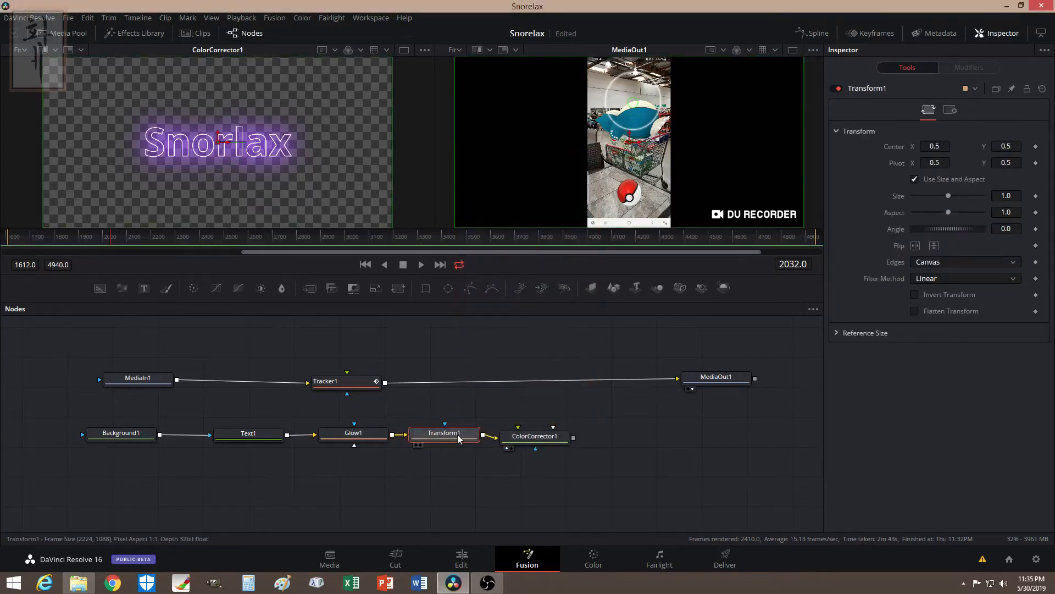
{"action": "left_click_drag", "start_coordinate": [459, 438], "coordinate": [457, 442]}
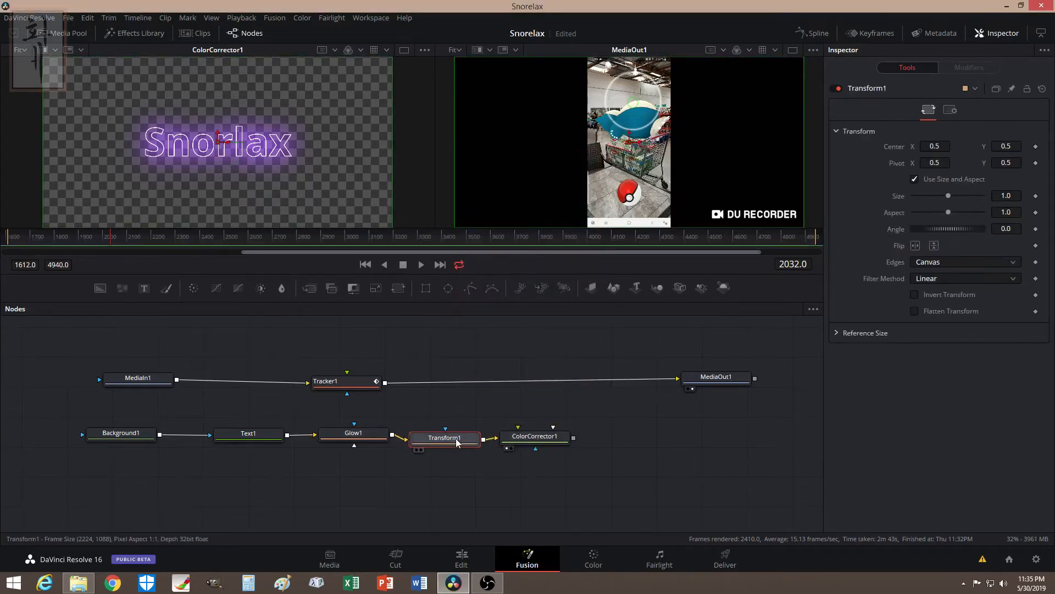
{"action": "key", "text": "ctrl+z"}
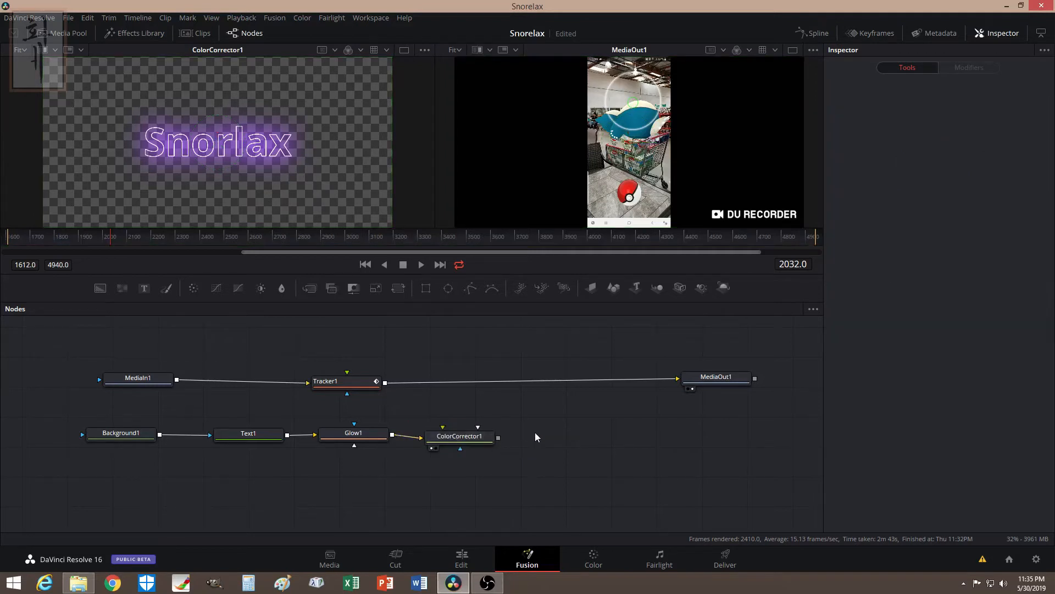
Step: Add a Transform (Xf) node after ColorCorrector1 and position both nodes in the row
{"action": "key", "text": "shift+space"}
{"action": "type", "text": "trans"}
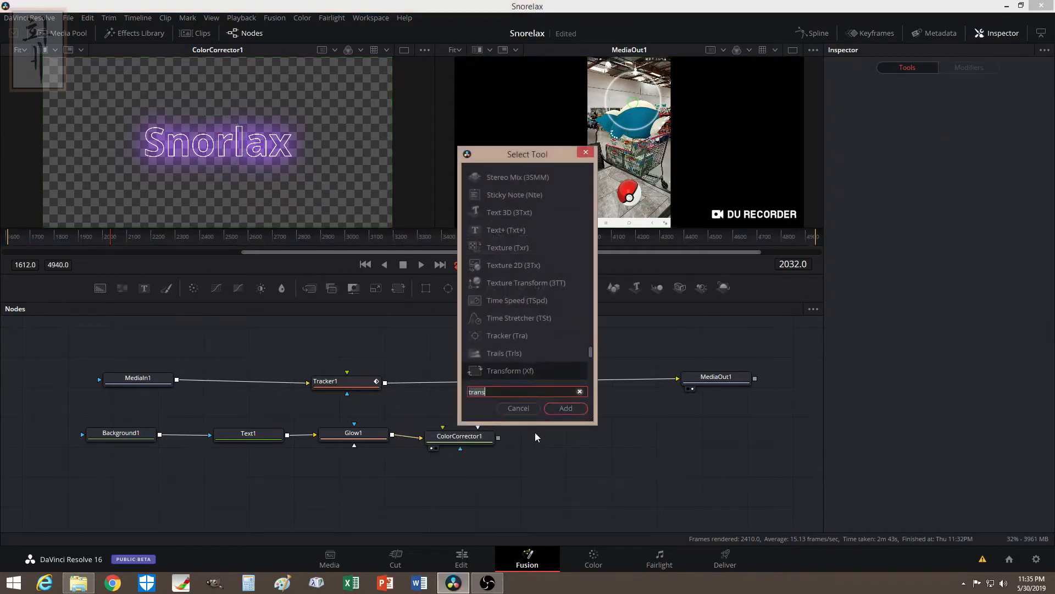
{"action": "left_click", "coordinate": [565, 408]}
{"action": "left_click_drag", "start_coordinate": [491, 437], "coordinate": [528, 438]}
{"action": "left_click_drag", "start_coordinate": [460, 454], "coordinate": [462, 427]}
Step: View Transform1's output and nudge the text slightly upward to a center Y of about 0.506
{"action": "left_click", "coordinate": [535, 443]}
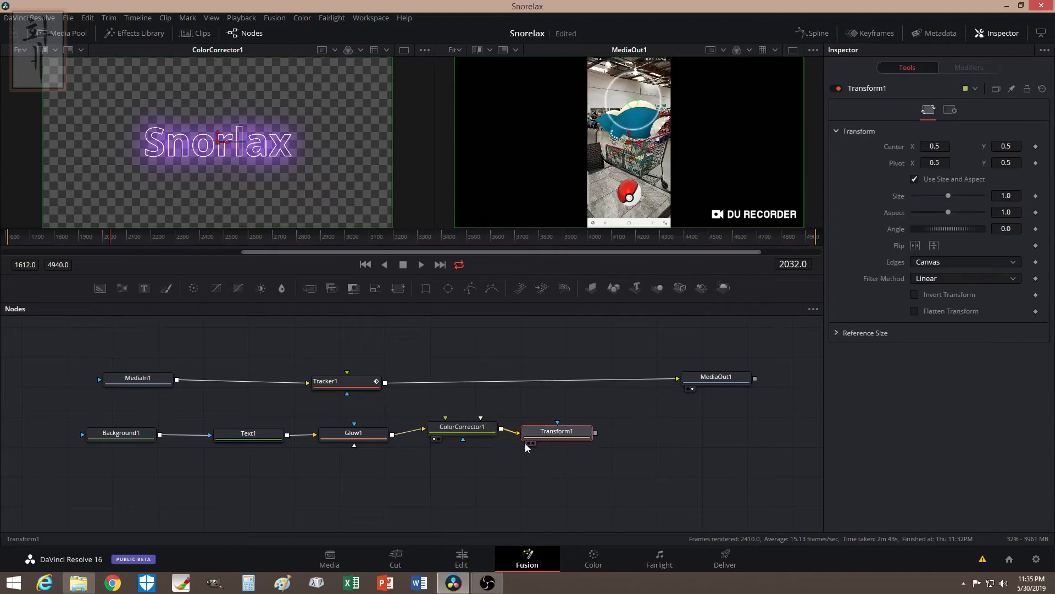
{"action": "left_click", "coordinate": [529, 444]}
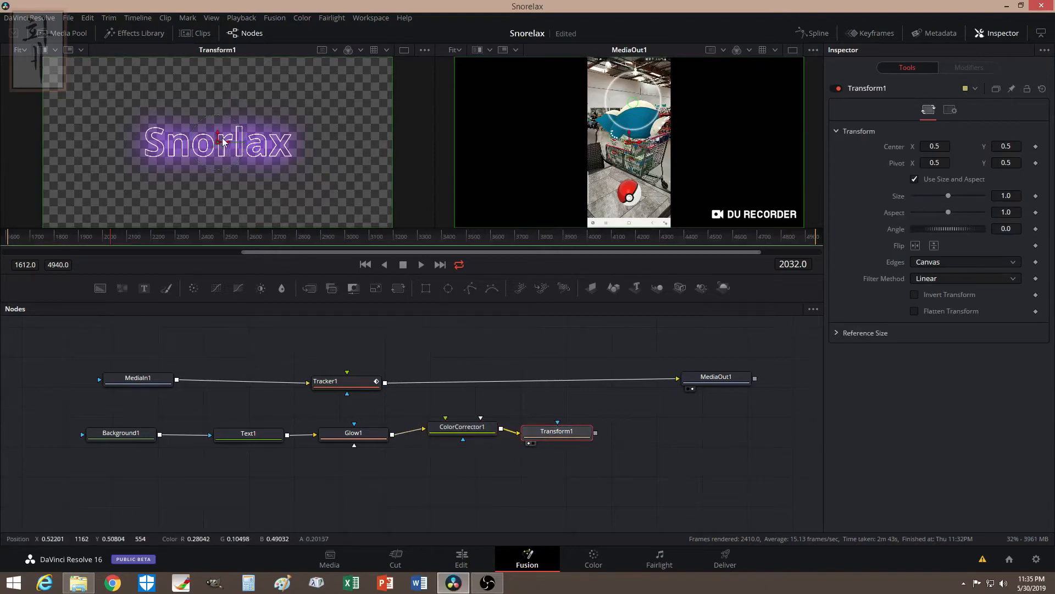
{"action": "left_click_drag", "start_coordinate": [216, 138], "coordinate": [215, 137]}
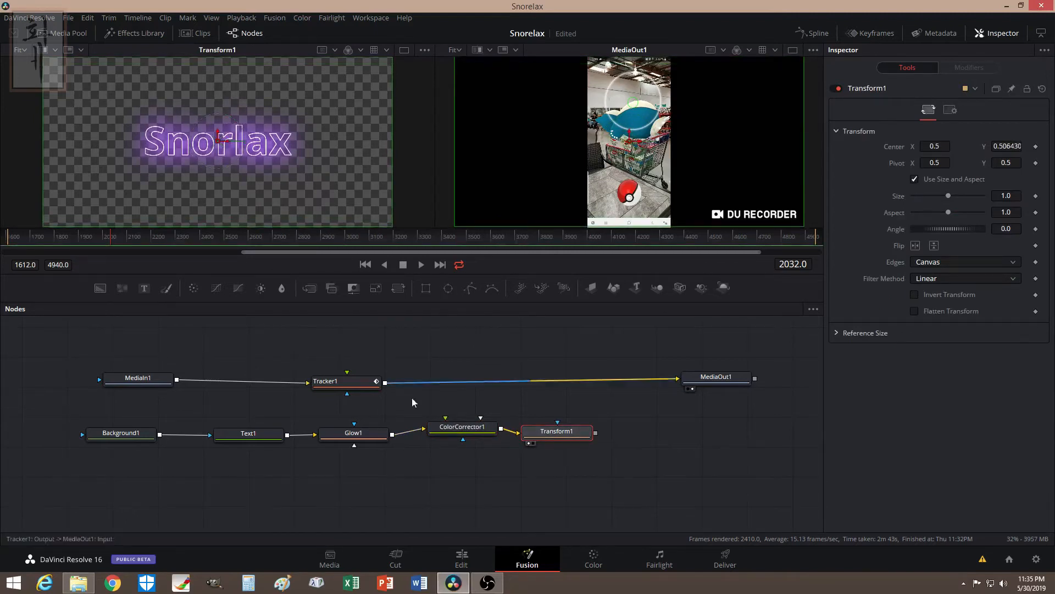
Step: Align the ColorCorrector1 and Transform1 nodes, add a Merge node after Transform1 and connect its output to Tracker1's foreground input
{"action": "left_click_drag", "start_coordinate": [465, 432], "coordinate": [467, 439]}
{"action": "left_click_drag", "start_coordinate": [547, 436], "coordinate": [549, 437]}
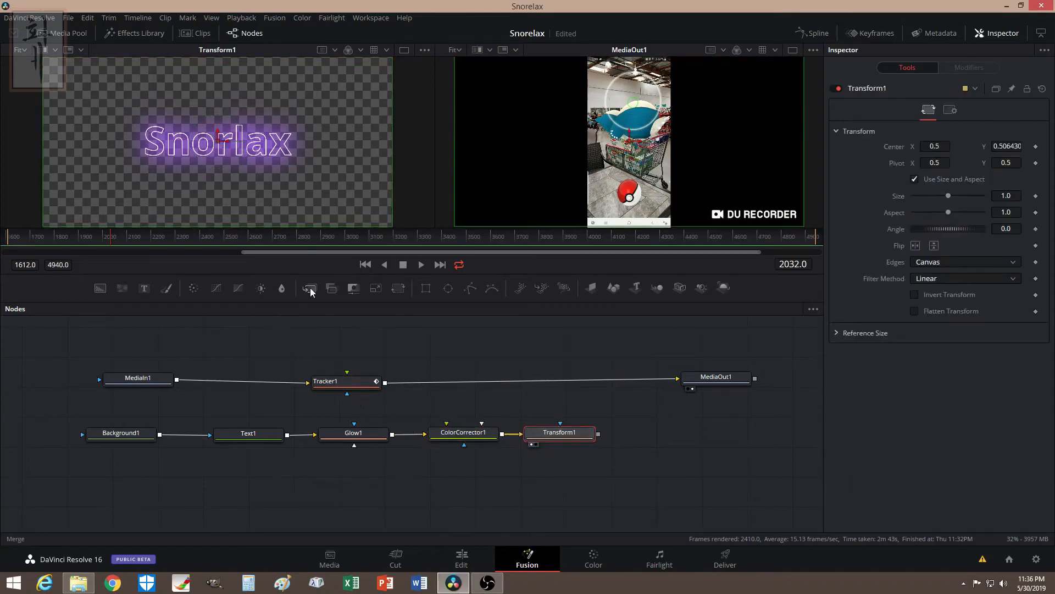
{"action": "left_click_drag", "start_coordinate": [311, 292], "coordinate": [623, 434]}
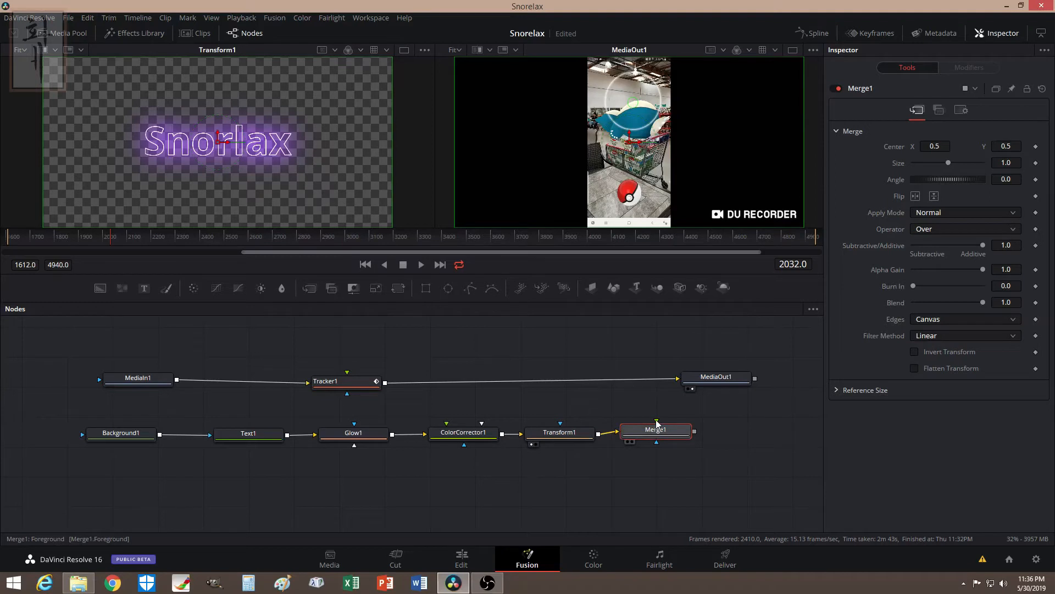
{"action": "left_click_drag", "start_coordinate": [655, 435], "coordinate": [347, 375]}
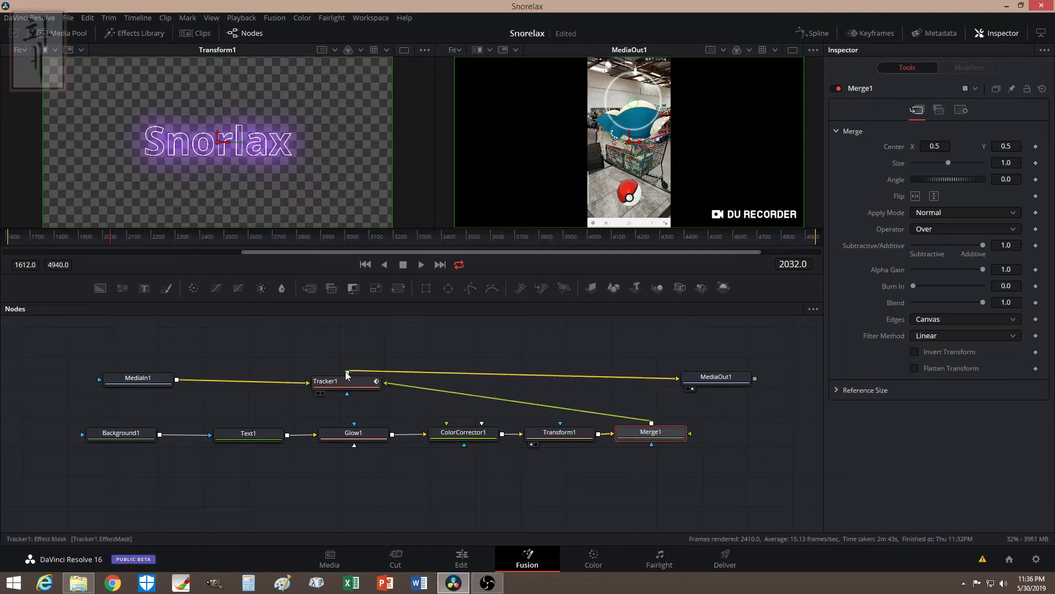
Step: View Tracker1's output and set its Operation to Match Move so the text is composited over the clip
{"action": "left_click", "coordinate": [317, 393]}
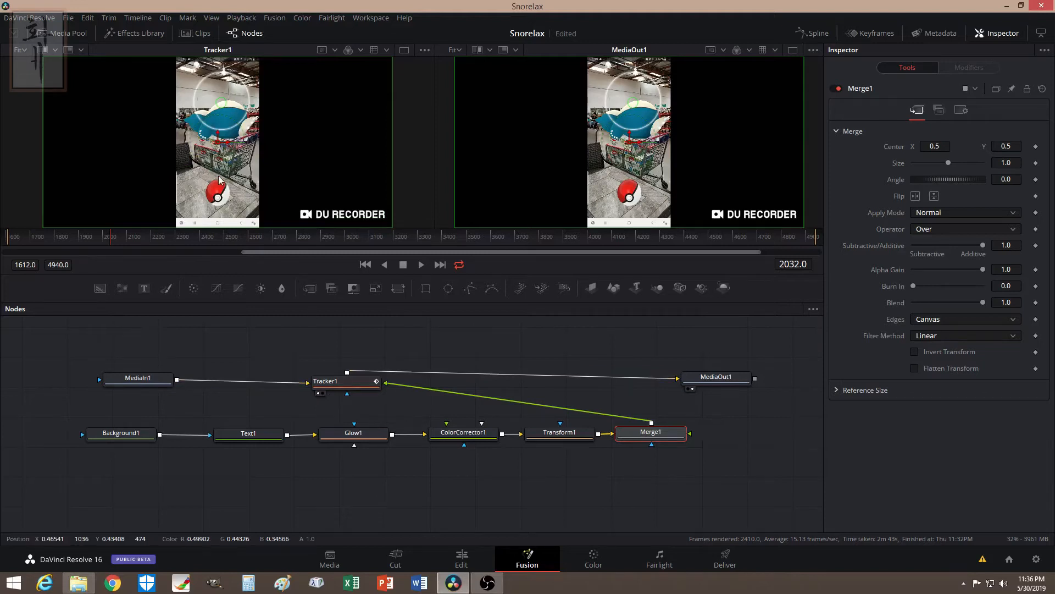
{"action": "left_click", "coordinate": [340, 403]}
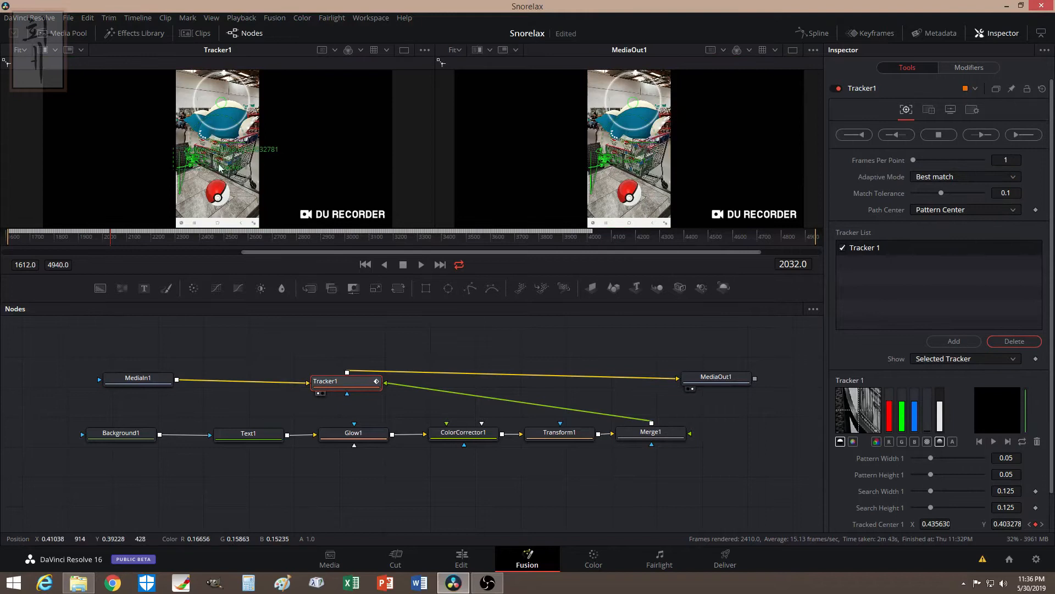
{"action": "left_click", "coordinate": [929, 110]}
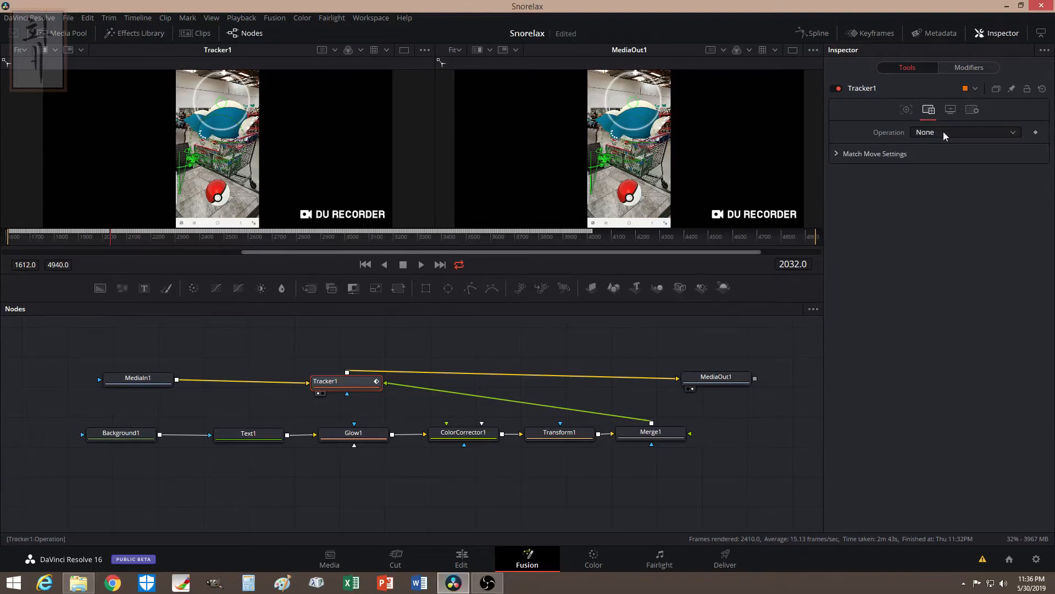
{"action": "left_click", "coordinate": [943, 132]}
{"action": "left_click", "coordinate": [941, 159]}
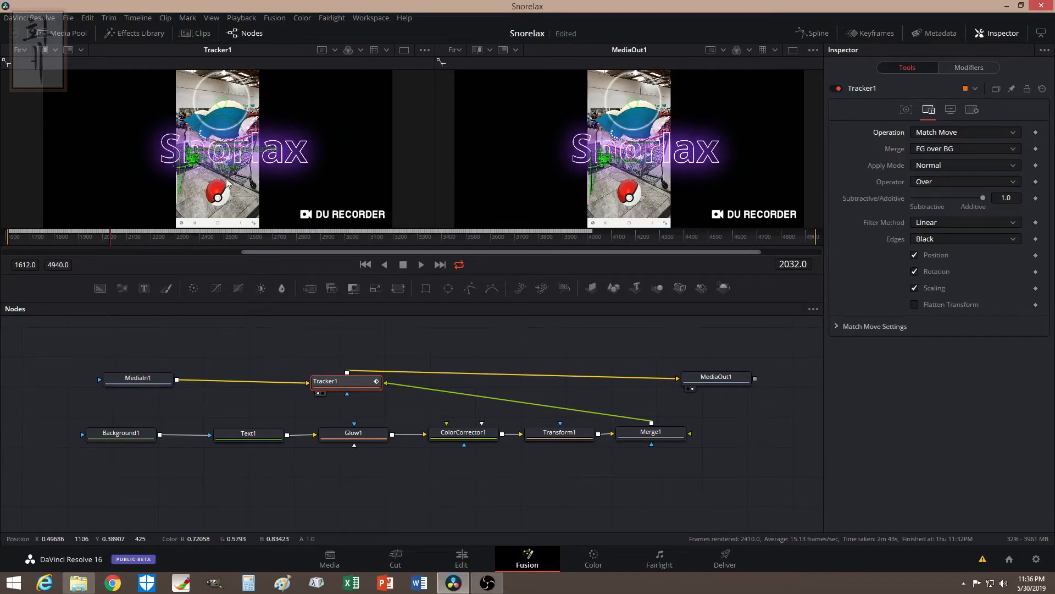
Step: With the Tracker1 view at 100%, shrink the text in Transform1 to size 0.281 and move its center to about X 0.444, Y 0.462
{"action": "left_click", "coordinate": [25, 49]}
{"action": "left_click", "coordinate": [25, 101]}
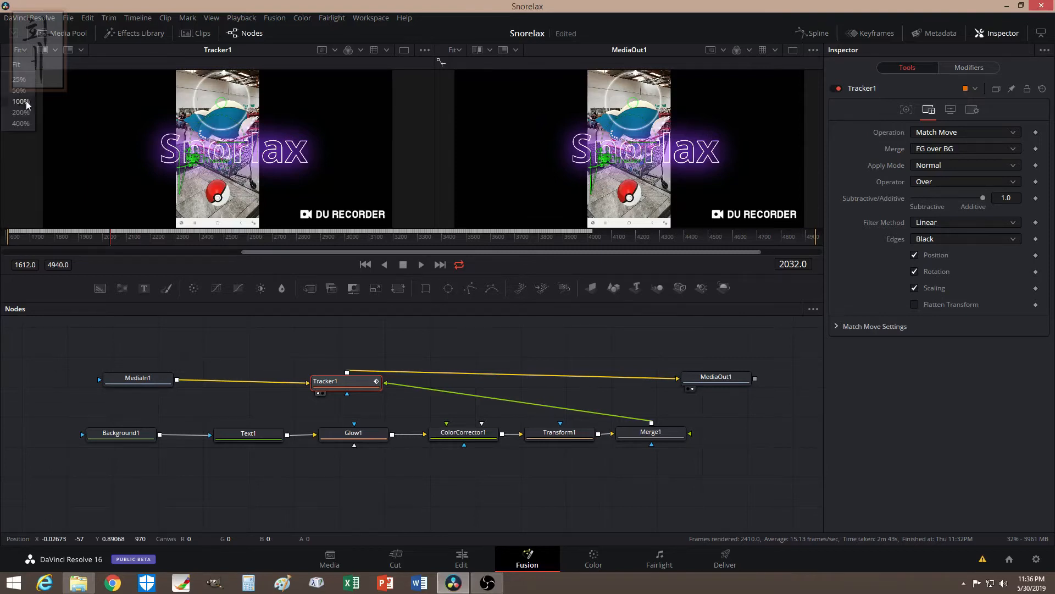
{"action": "scroll", "coordinate": [178, 180], "scroll_direction": "down", "scroll_amount": 2}
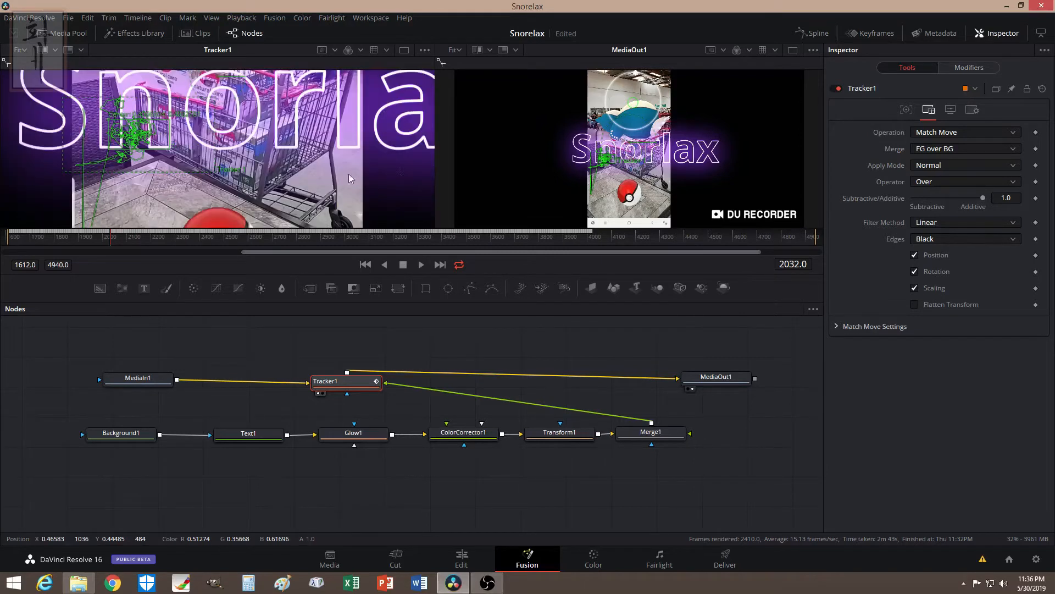
{"action": "scroll", "coordinate": [297, 185], "scroll_direction": "up", "scroll_amount": 1}
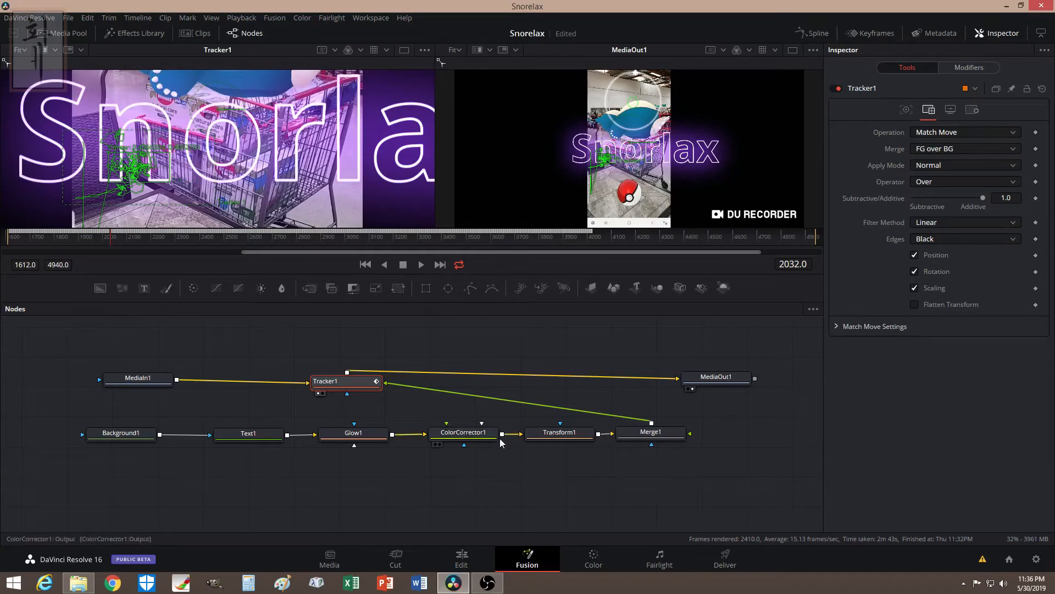
{"action": "left_click", "coordinate": [556, 433]}
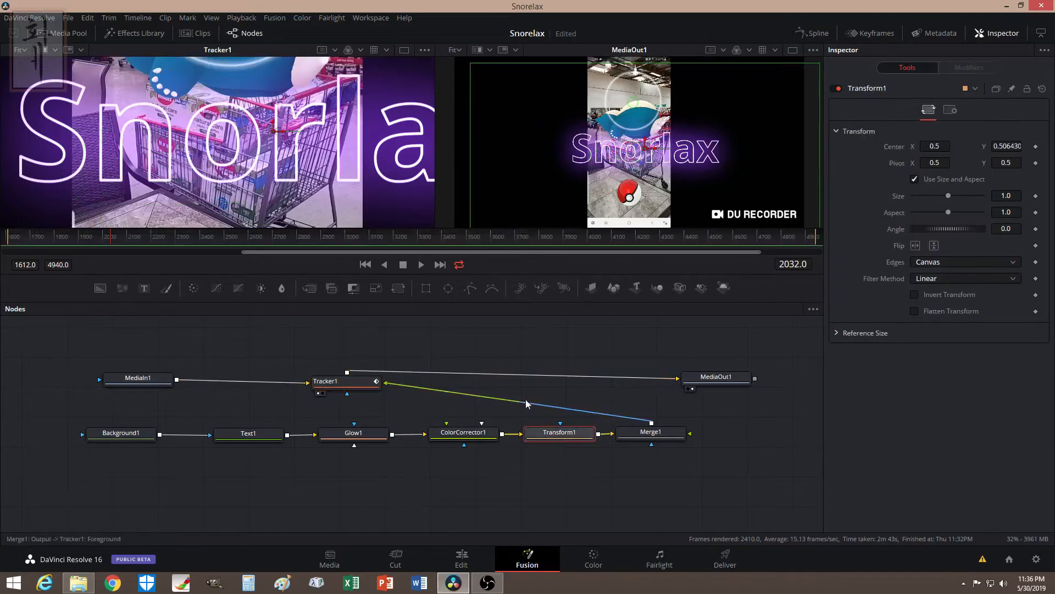
{"action": "left_click_drag", "start_coordinate": [948, 195], "coordinate": [922, 196]}
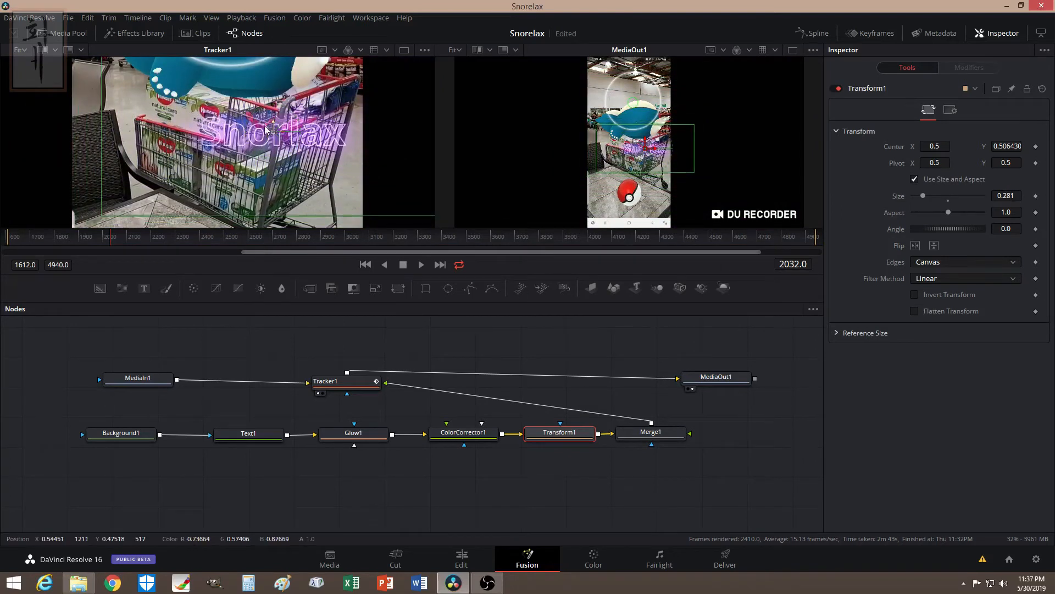
{"action": "left_click_drag", "start_coordinate": [265, 135], "coordinate": [203, 161]}
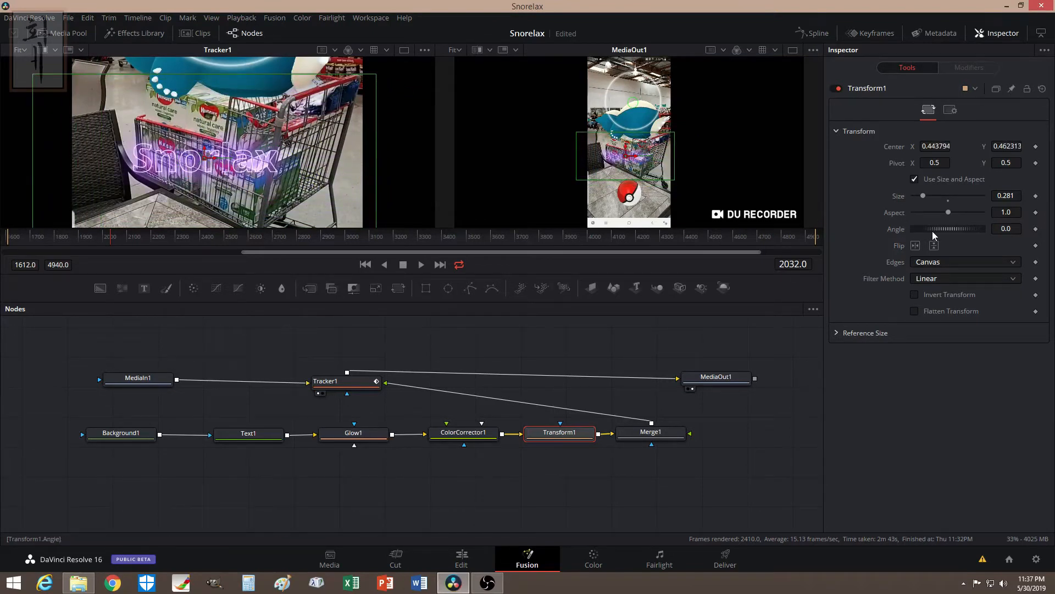
Step: Rotate the text to -15.7 degrees in Transform1, reduce its size to 0.232 and shift its center to about X 0.440, Y 0.443
{"action": "mouse_move", "coordinate": [935, 228]}
{"action": "left_mouse_down"}
{"action": "mouse_move", "coordinate": [944, 229]}
{"action": "mouse_move", "coordinate": [932, 229]}
{"action": "left_mouse_up"}
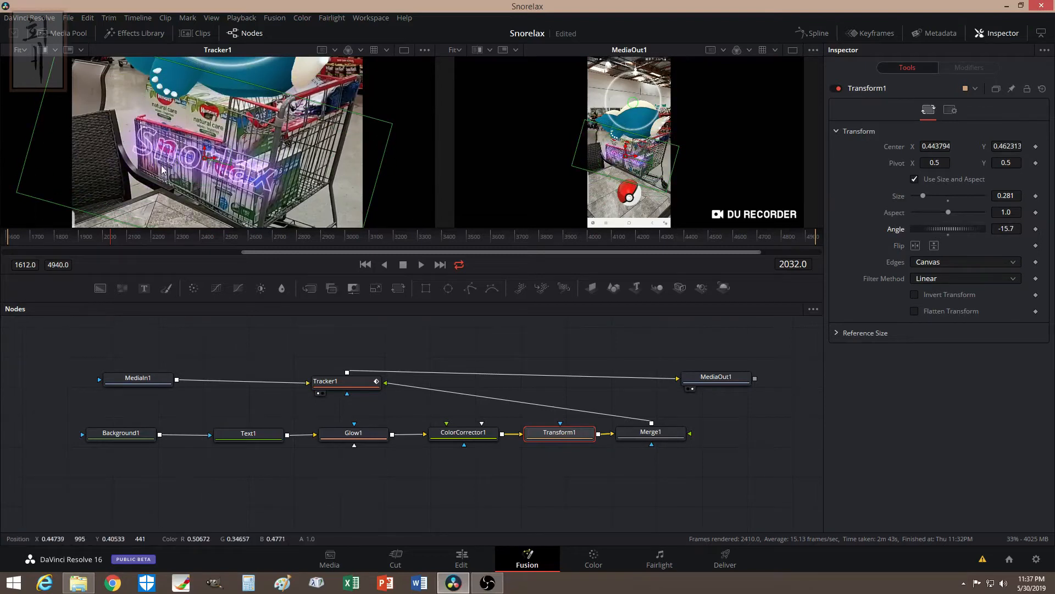
{"action": "left_click_drag", "start_coordinate": [205, 152], "coordinate": [206, 160]}
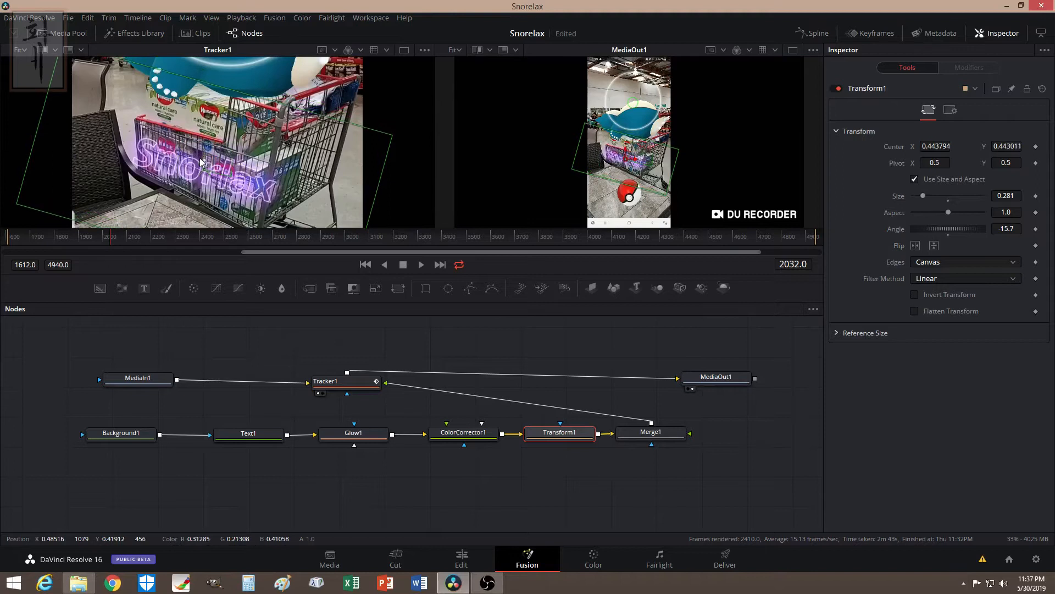
{"action": "left_click_drag", "start_coordinate": [923, 196], "coordinate": [921, 196]}
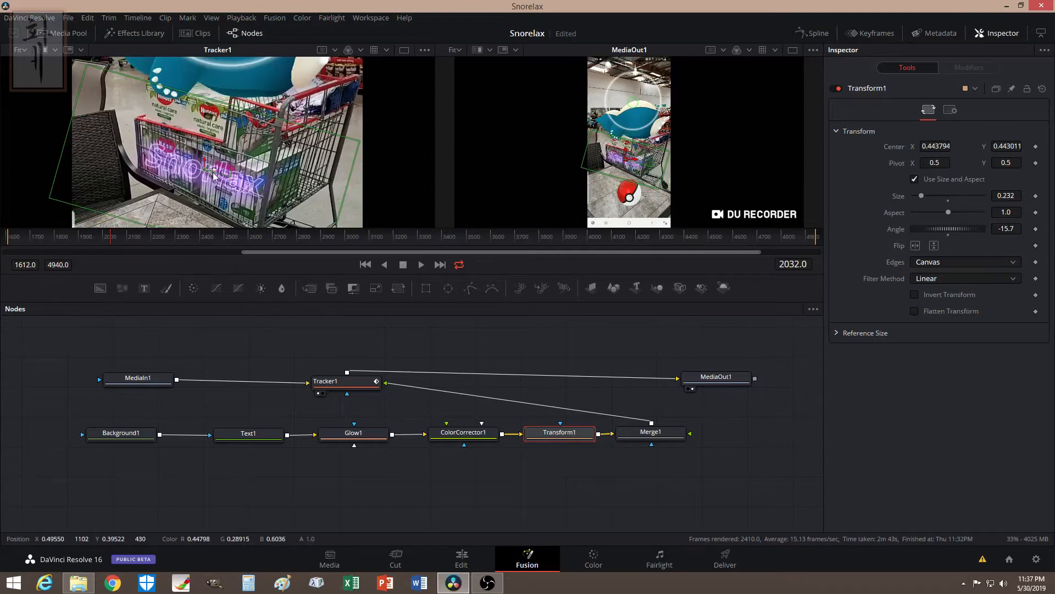
{"action": "left_click_drag", "start_coordinate": [213, 166], "coordinate": [209, 175]}
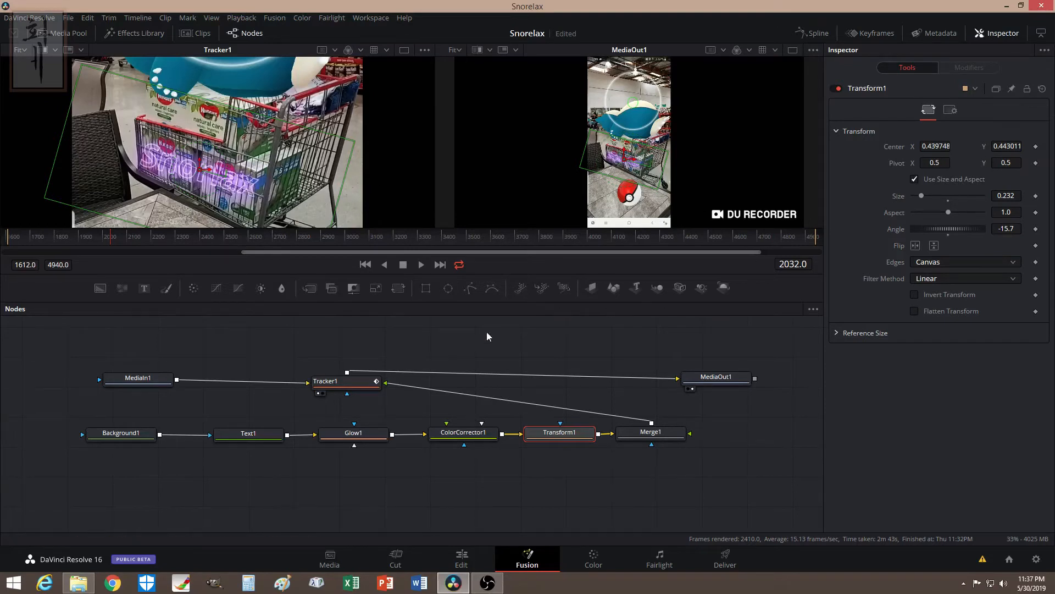
Step: Shear the Text1 lettering along X by 0.27 in its shading properties to match the cart's perspective
{"action": "left_click", "coordinate": [249, 435]}
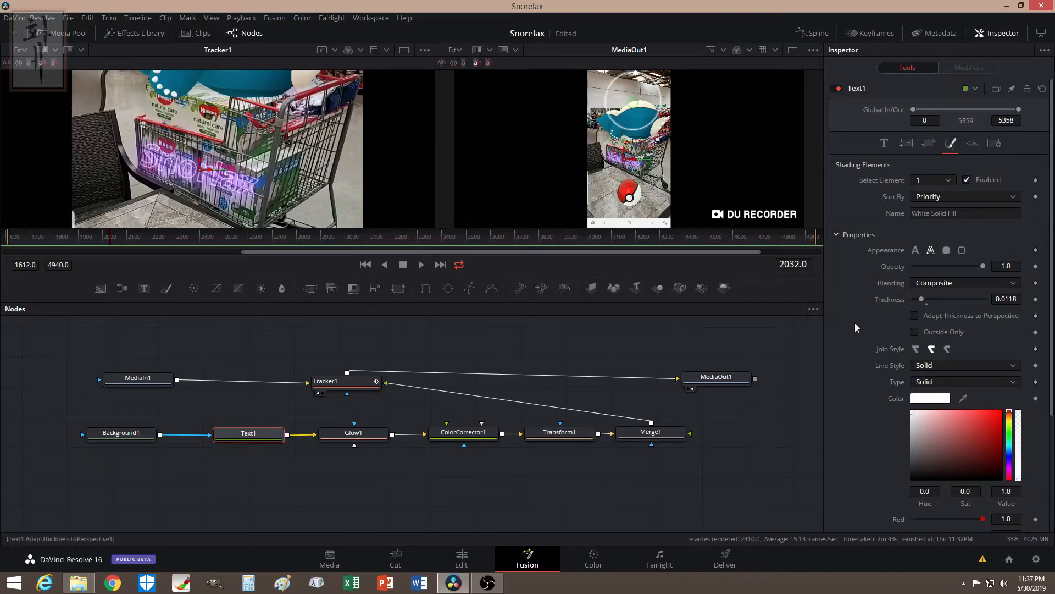
{"action": "scroll", "coordinate": [855, 330], "scroll_direction": "down", "scroll_amount": 3}
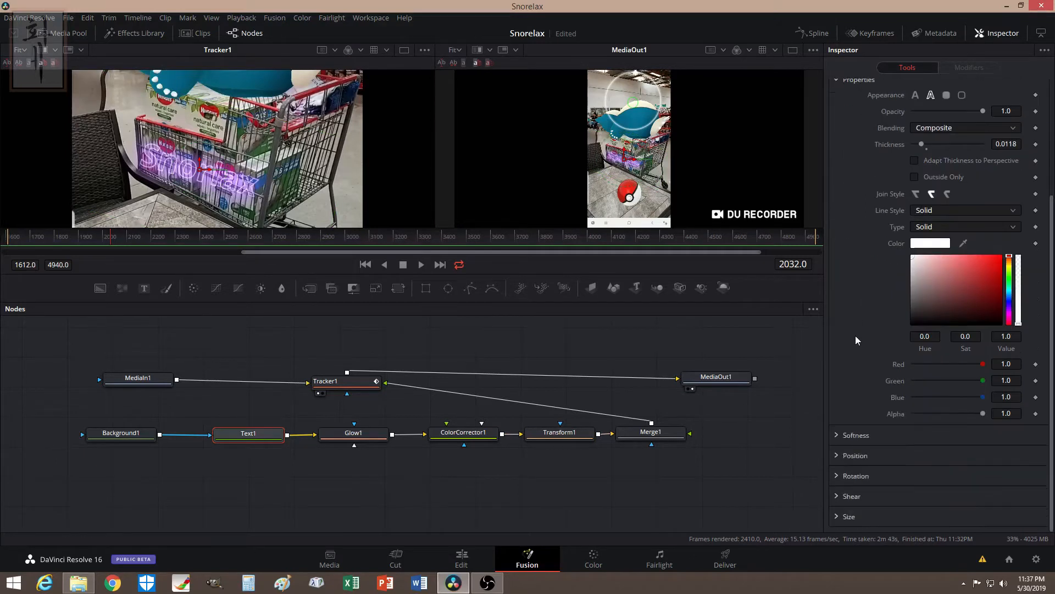
{"action": "left_click", "coordinate": [837, 495]}
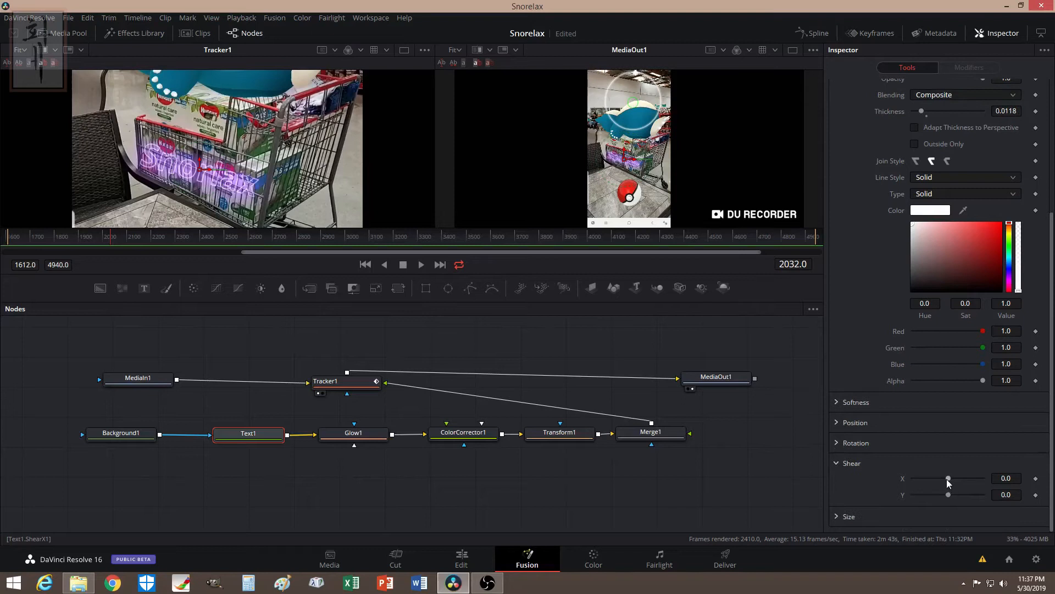
{"action": "left_click_drag", "start_coordinate": [946, 479], "coordinate": [955, 484]}
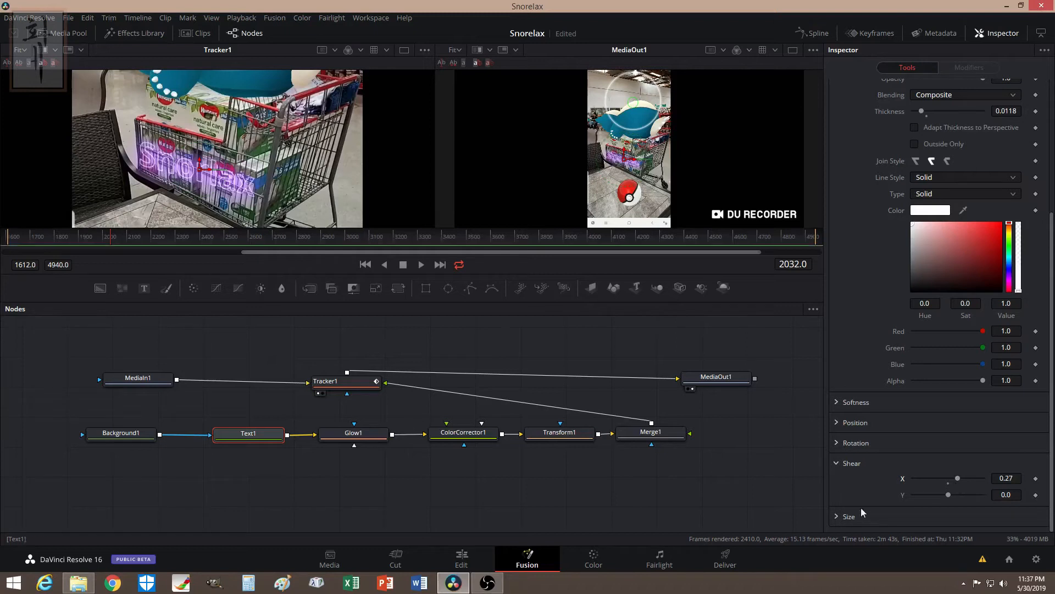
Step: Set Transform1's angle to -20.9 and nudge the text down to a center Y of about 0.439
{"action": "left_click", "coordinate": [564, 434]}
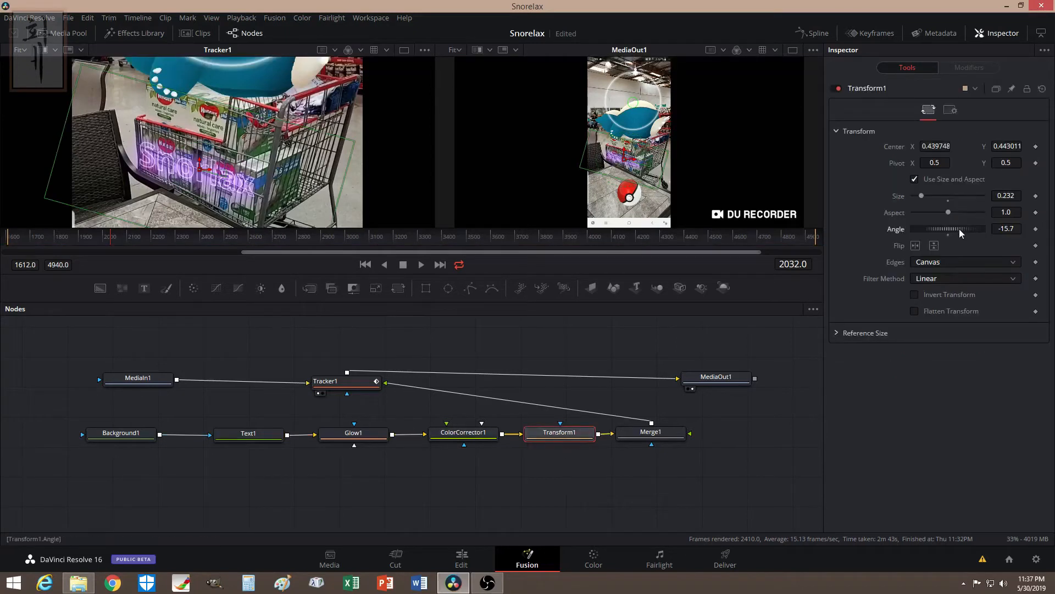
{"action": "left_click_drag", "start_coordinate": [959, 228], "coordinate": [958, 232]}
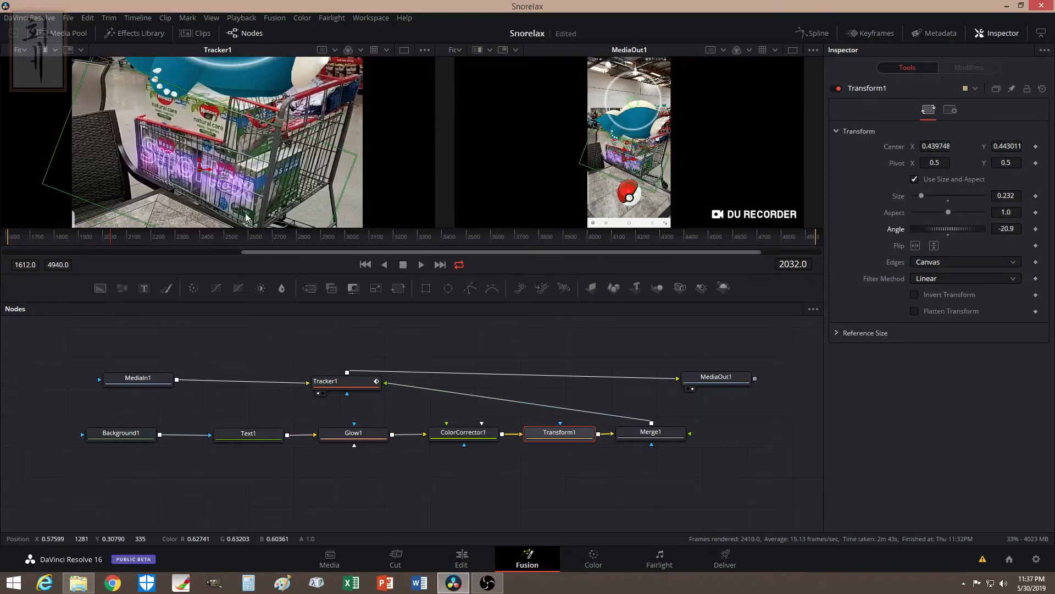
{"action": "left_click_drag", "start_coordinate": [203, 163], "coordinate": [207, 162]}
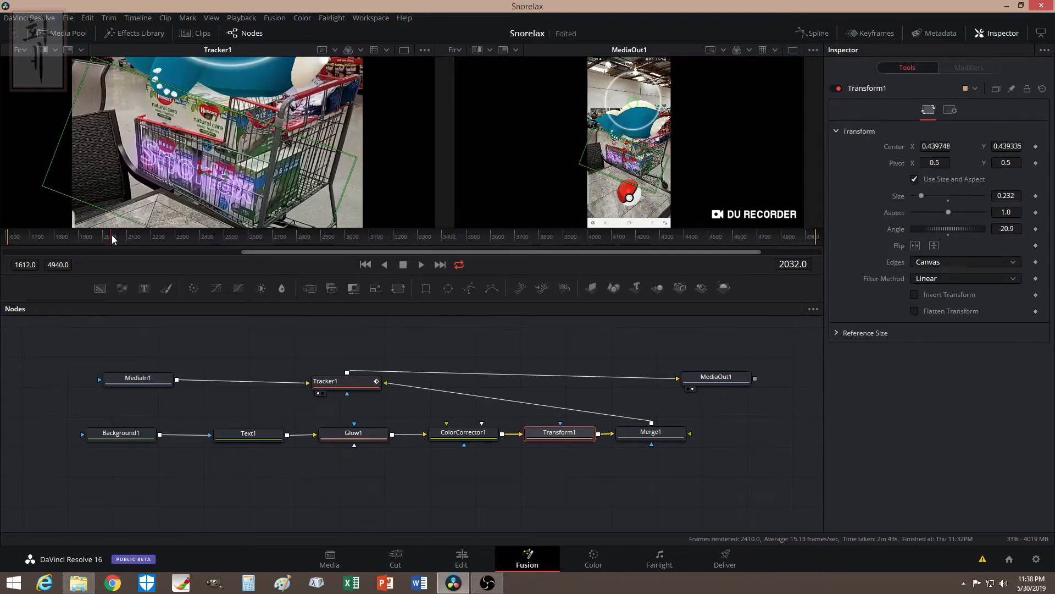
Step: Try a Glow1 blend of about 0.22 and a ColorCorrector1 gain of 0.95, and reset the gain to its default
{"action": "left_click", "coordinate": [365, 436]}
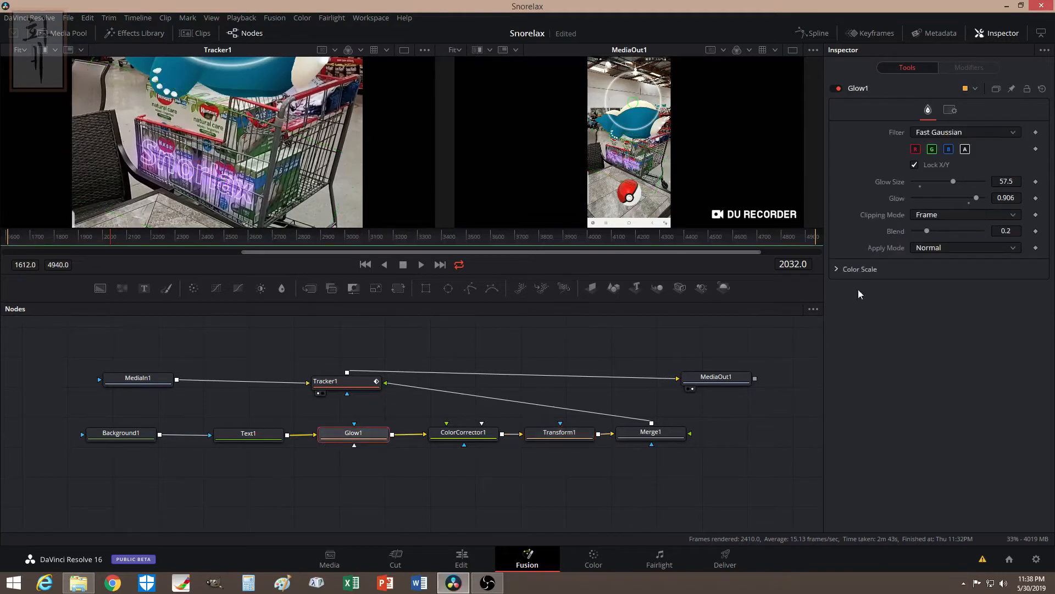
{"action": "mouse_move", "coordinate": [927, 230]}
{"action": "left_mouse_down"}
{"action": "mouse_move", "coordinate": [943, 231]}
{"action": "mouse_move", "coordinate": [916, 237]}
{"action": "mouse_move", "coordinate": [930, 240]}
{"action": "left_mouse_up"}
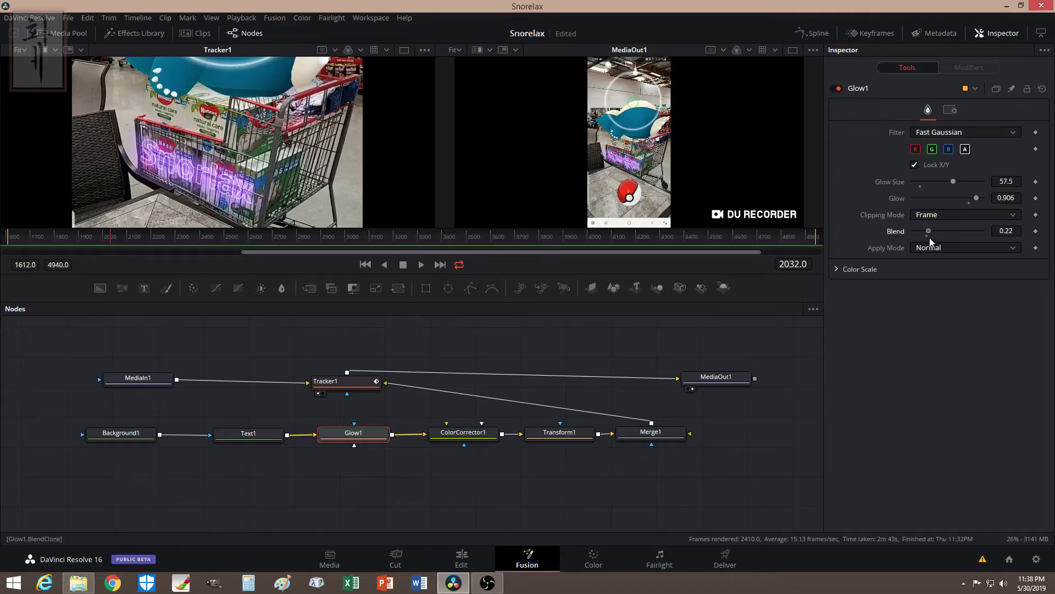
{"action": "left_click", "coordinate": [466, 436]}
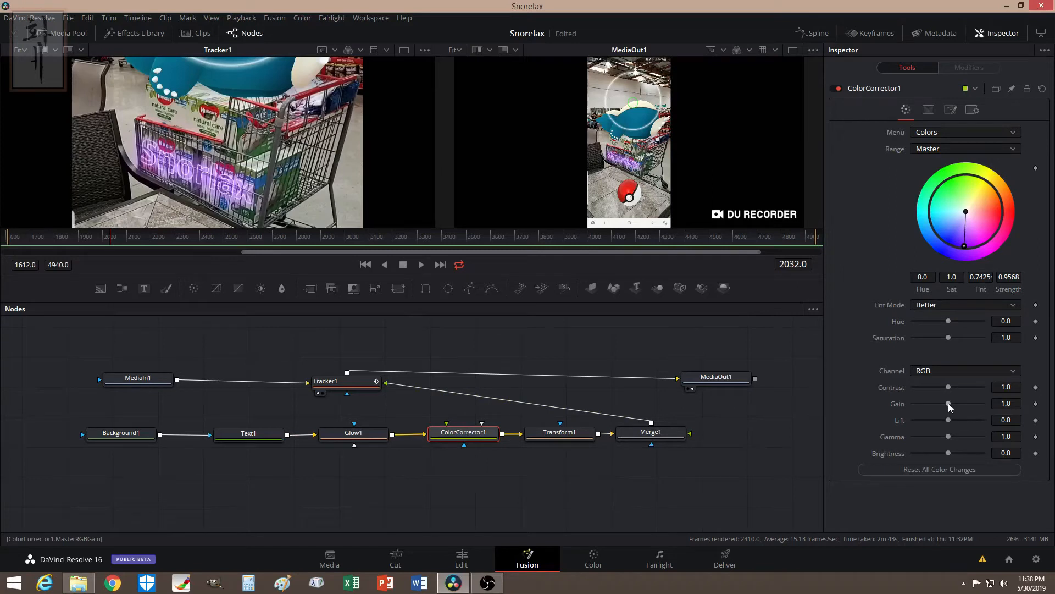
{"action": "mouse_move", "coordinate": [948, 403]}
{"action": "left_mouse_down"}
{"action": "mouse_move", "coordinate": [936, 402]}
{"action": "mouse_move", "coordinate": [947, 412]}
{"action": "left_mouse_up"}
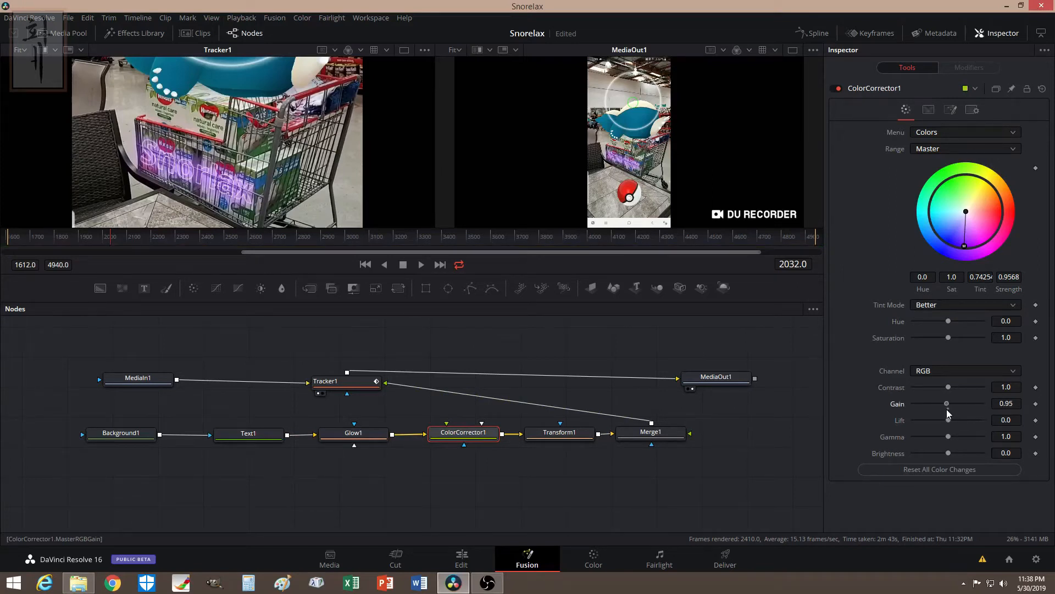
{"action": "double_click", "coordinate": [900, 405]}
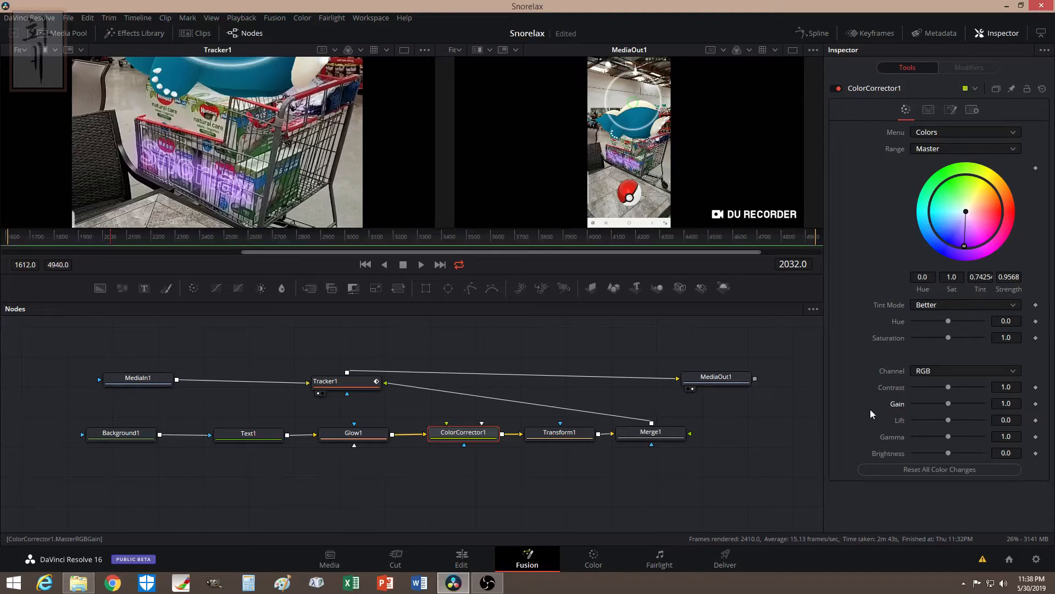
Step: Pin ColorCorrector1's settings in the Inspector and select Glow1 so both nodes' controls show together
{"action": "left_click", "coordinate": [346, 433]}
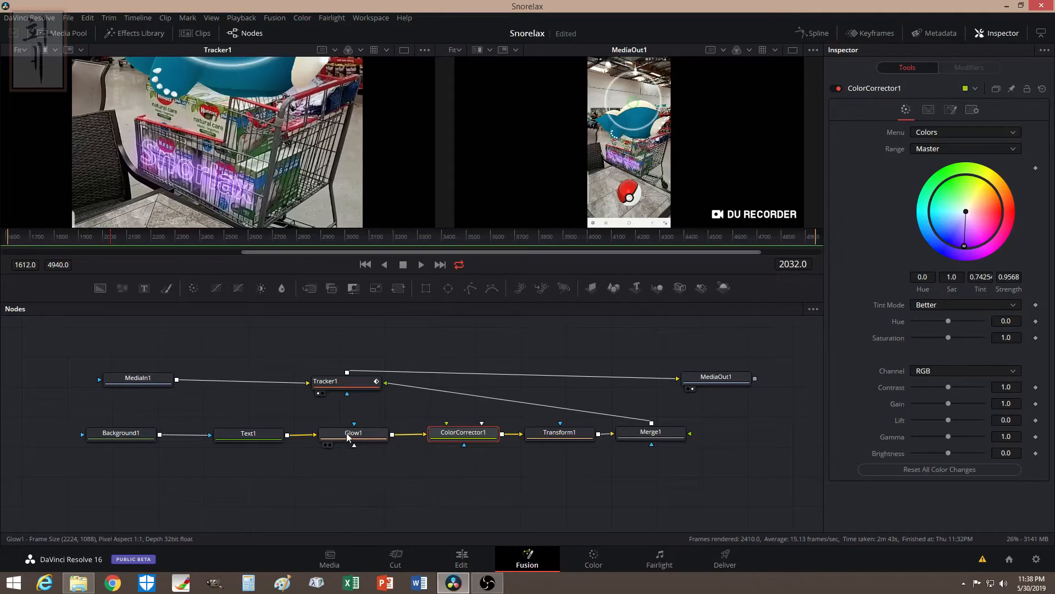
{"action": "left_click", "coordinate": [452, 435]}
{"action": "left_click", "coordinate": [1011, 88]}
{"action": "left_click", "coordinate": [348, 435]}
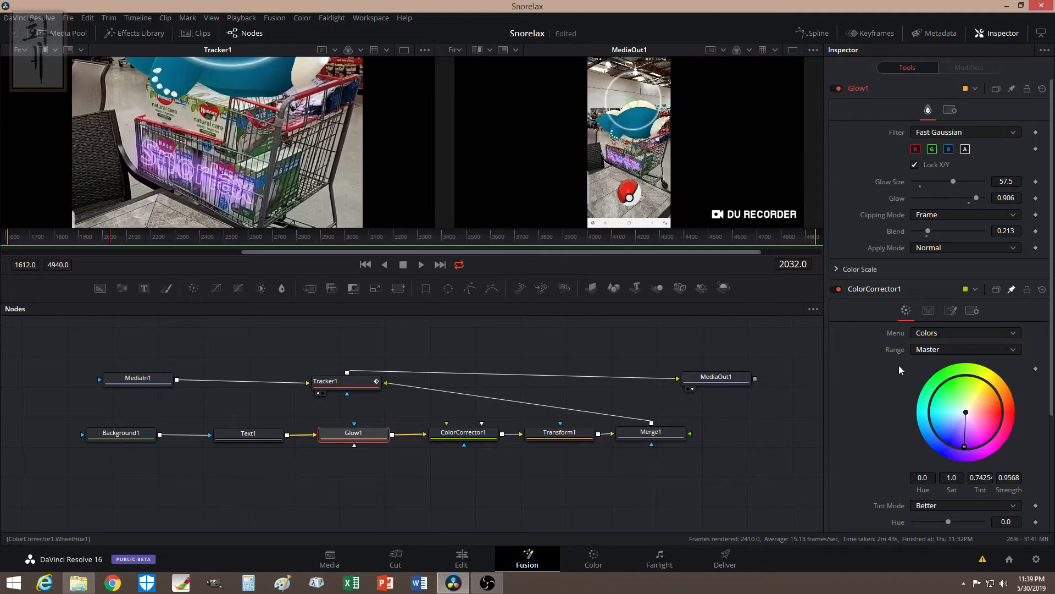
Step: Add an expression to ColorCorrector1's master Gamma, link it to Glow1's Blend and raise the Blend to about 0.402
{"action": "scroll", "coordinate": [850, 373], "scroll_direction": "down", "scroll_amount": 3}
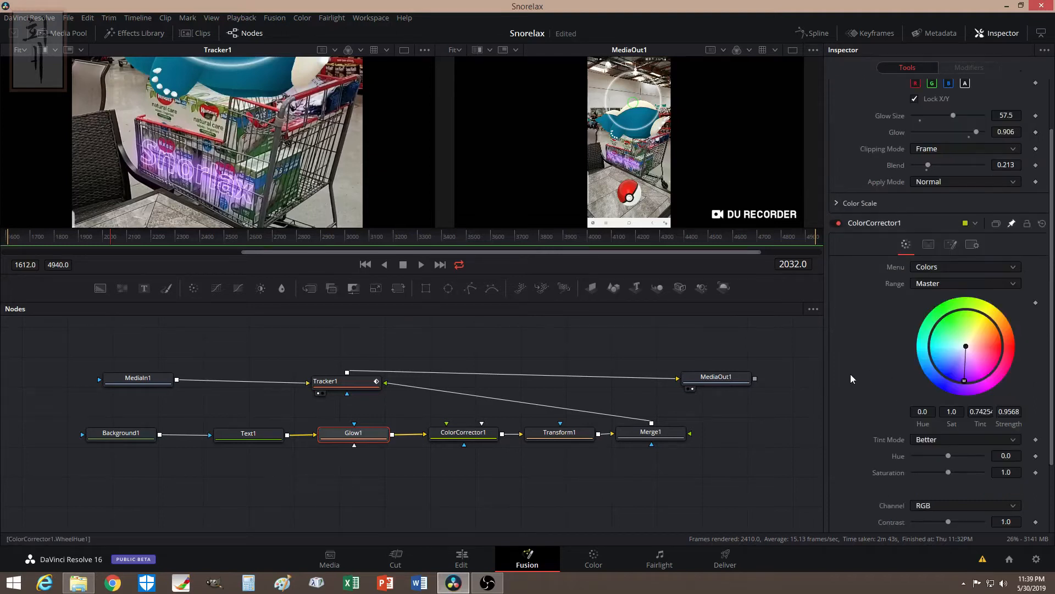
{"action": "scroll", "coordinate": [862, 417], "scroll_direction": "down", "scroll_amount": 3}
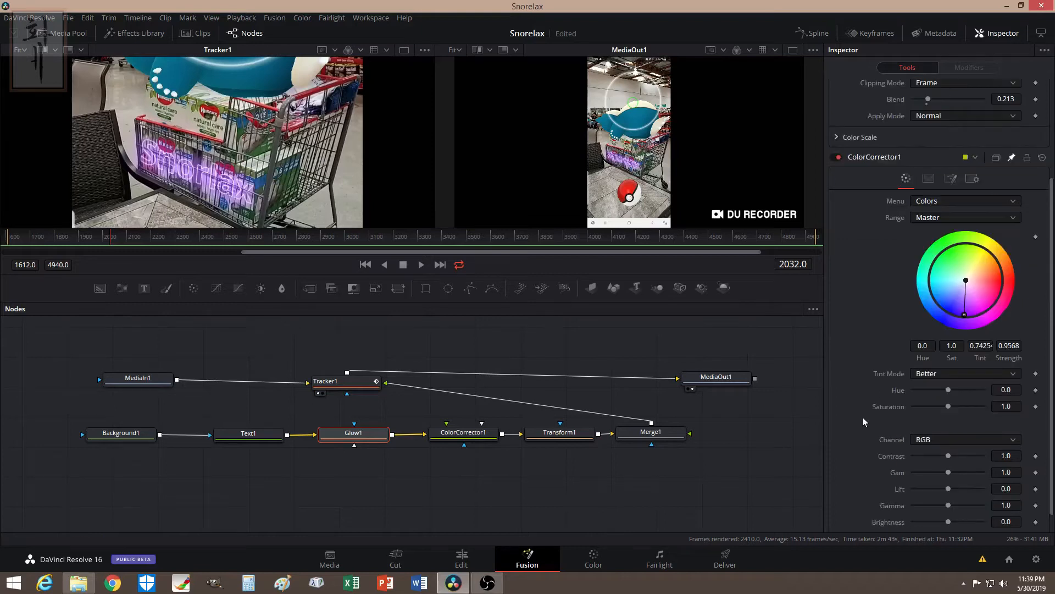
{"action": "scroll", "coordinate": [862, 393], "scroll_direction": "up", "scroll_amount": 3}
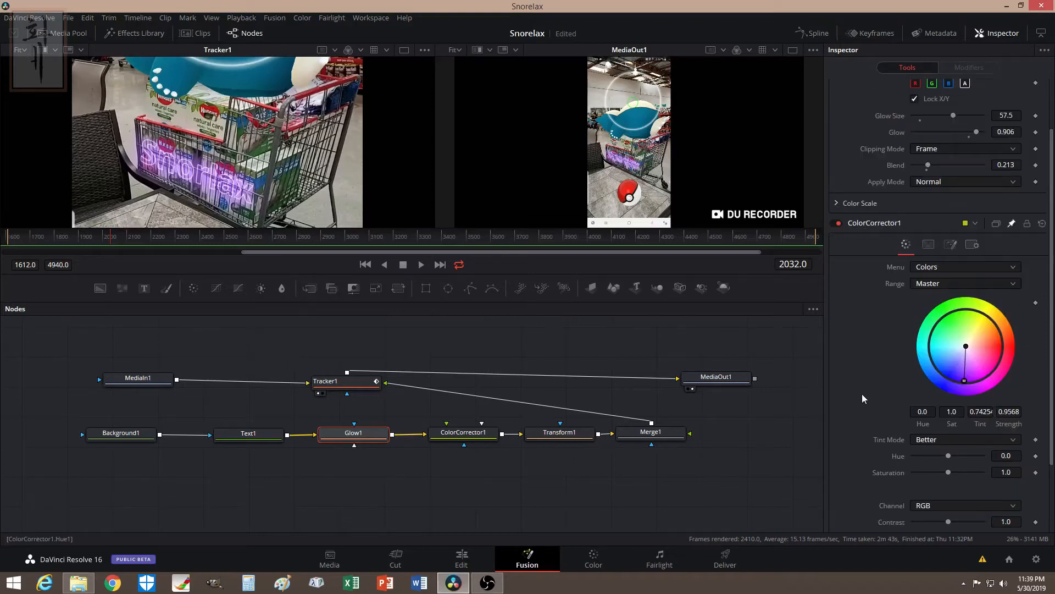
{"action": "scroll", "coordinate": [862, 393], "scroll_direction": "down", "scroll_amount": 3}
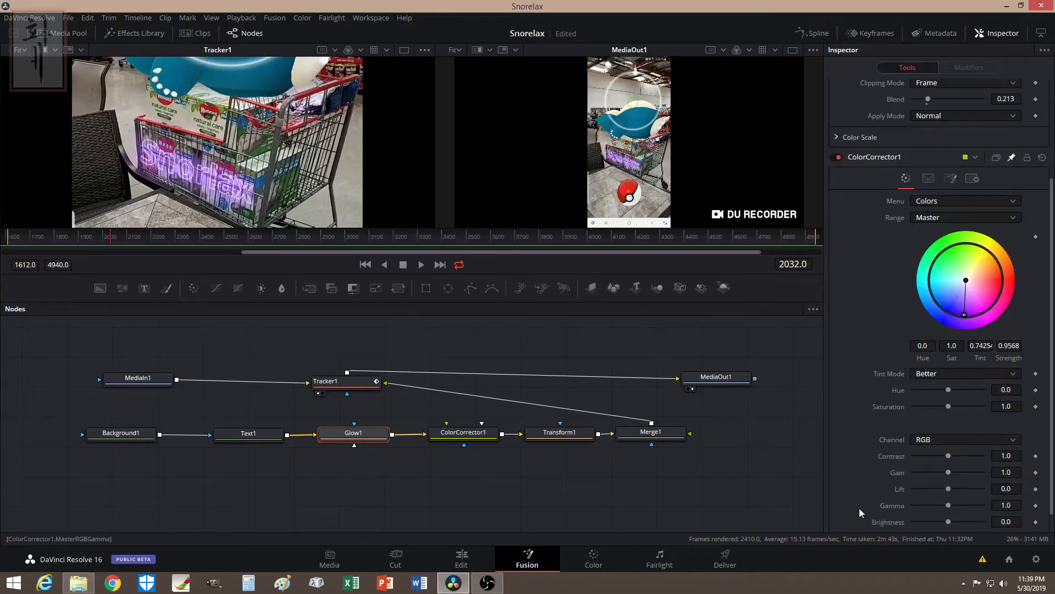
{"action": "right_click", "coordinate": [894, 505]}
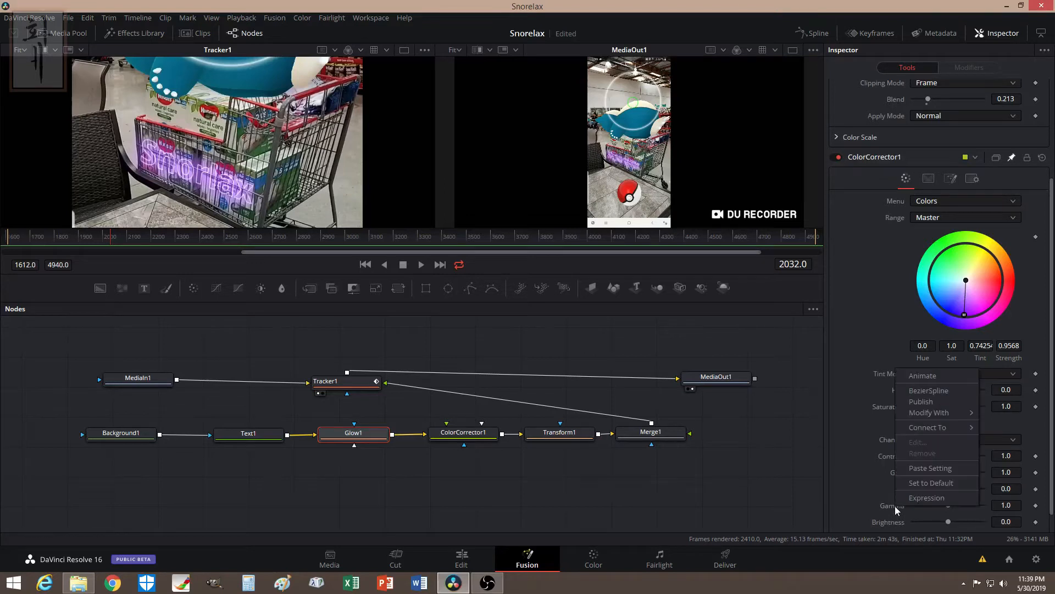
{"action": "left_click", "coordinate": [925, 498]}
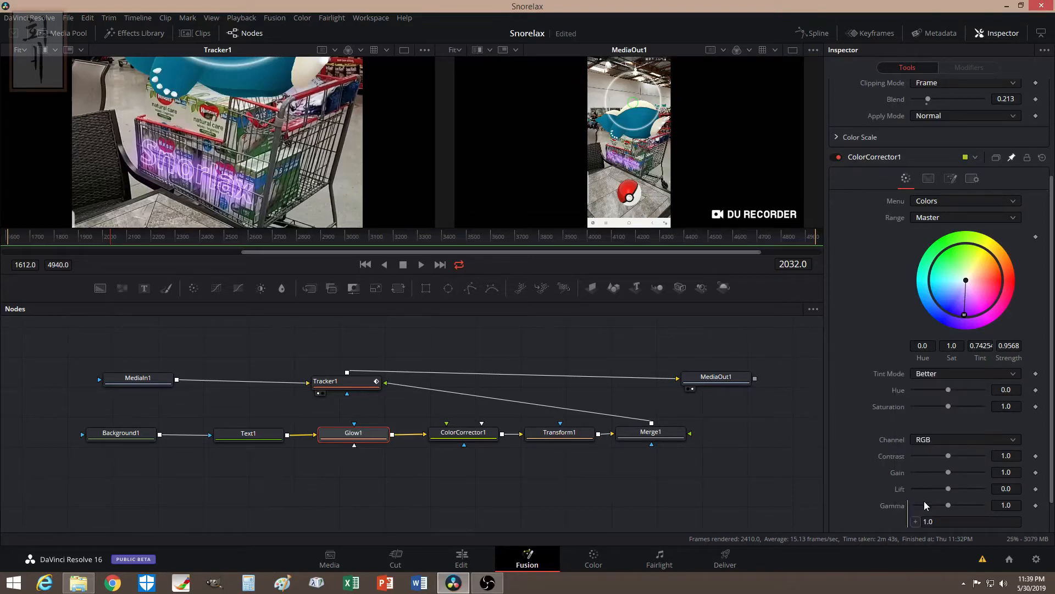
{"action": "left_click_drag", "start_coordinate": [915, 520], "coordinate": [941, 99]}
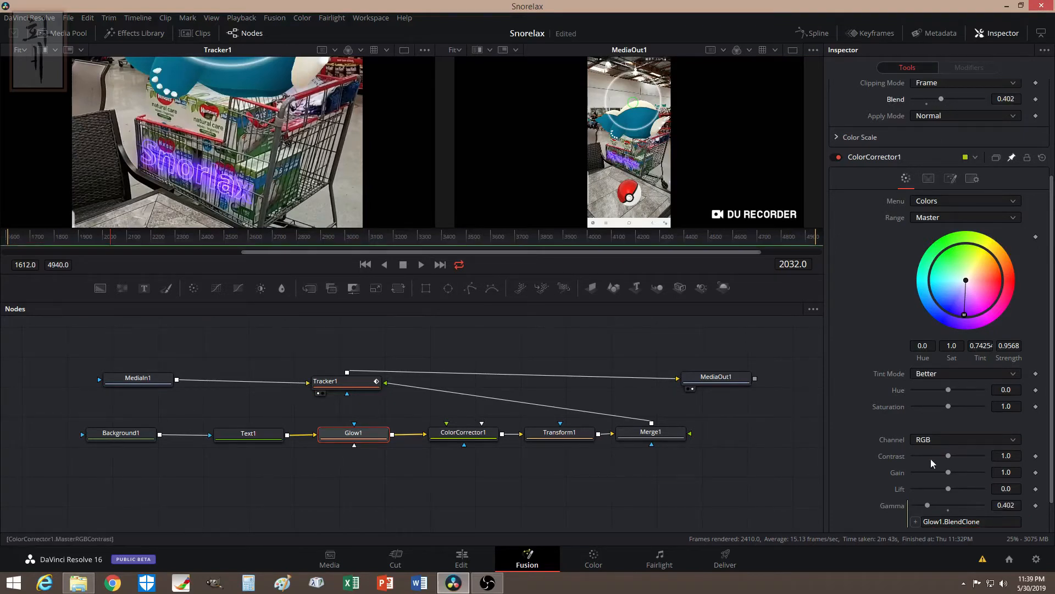
Step: Try Glow1 Blend values of 0.323 and 0.402 at frame 2032, and 0.0 at frame 1812
{"action": "mouse_move", "coordinate": [941, 100]}
{"action": "left_mouse_down"}
{"action": "mouse_move", "coordinate": [922, 102]}
{"action": "mouse_move", "coordinate": [935, 105]}
{"action": "left_mouse_up"}
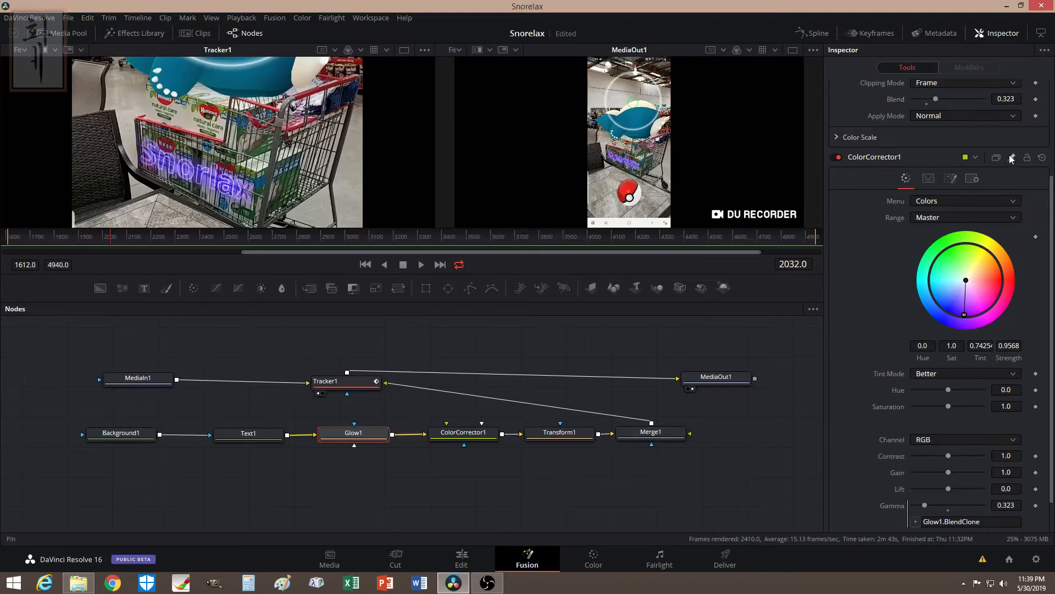
{"action": "scroll", "coordinate": [849, 316], "scroll_direction": "up", "scroll_amount": 3}
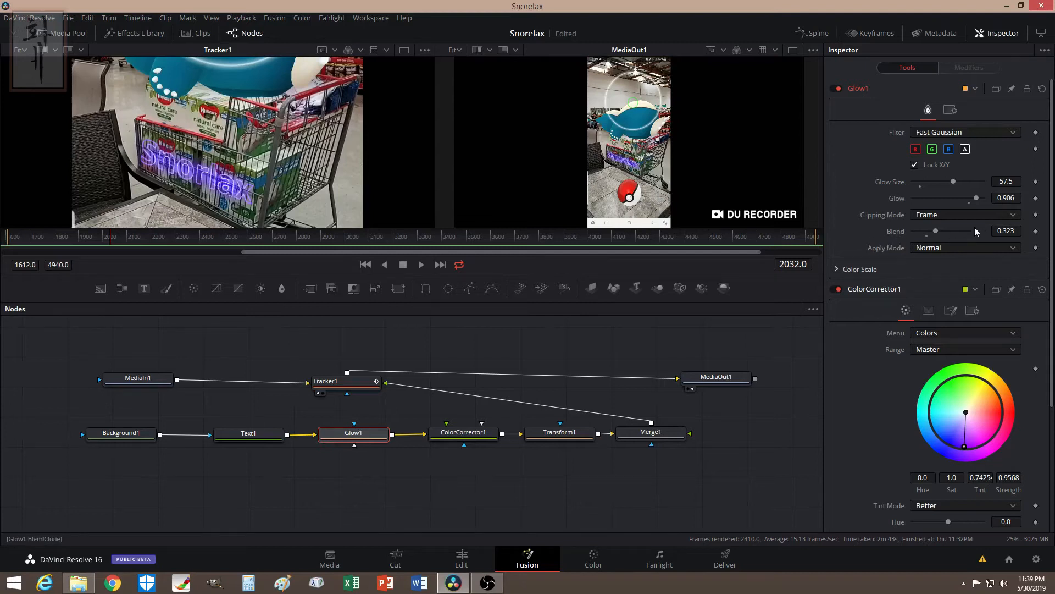
{"action": "left_click_drag", "start_coordinate": [935, 232], "coordinate": [941, 235]}
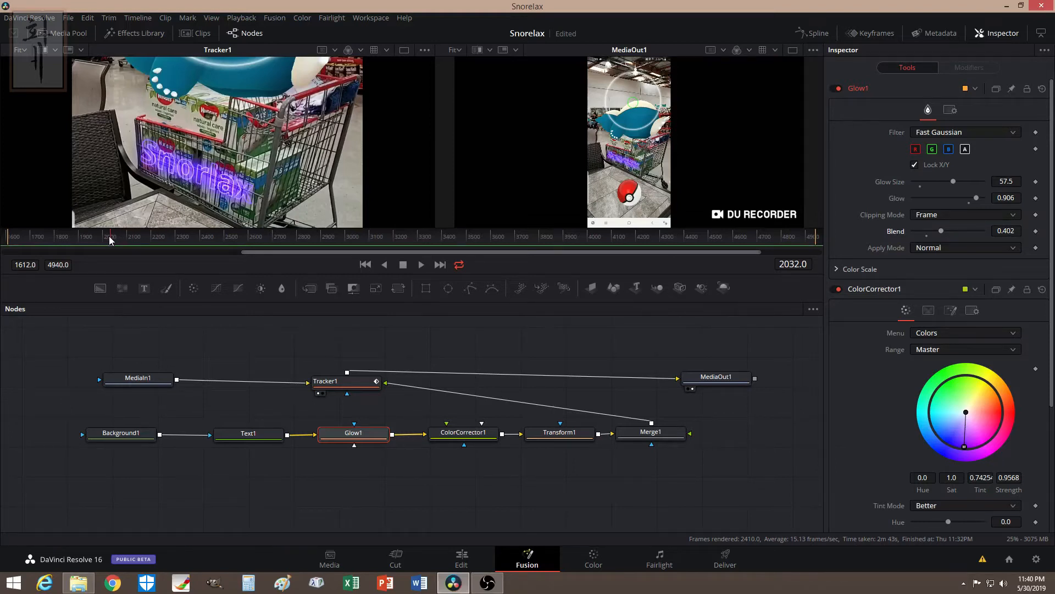
{"action": "left_click_drag", "start_coordinate": [110, 240], "coordinate": [55, 241]}
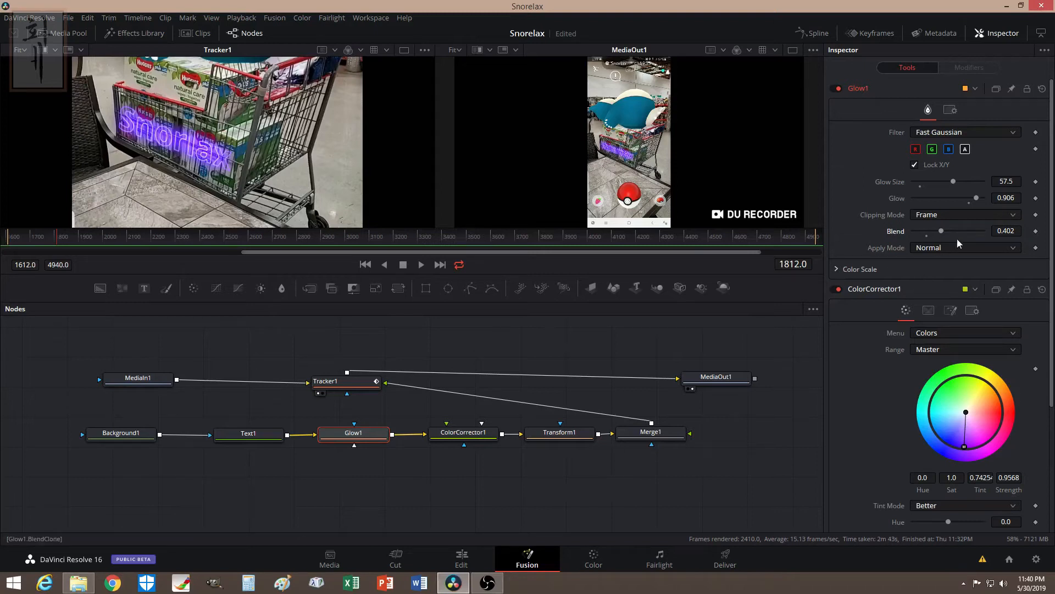
{"action": "left_click_drag", "start_coordinate": [941, 231], "coordinate": [907, 231]}
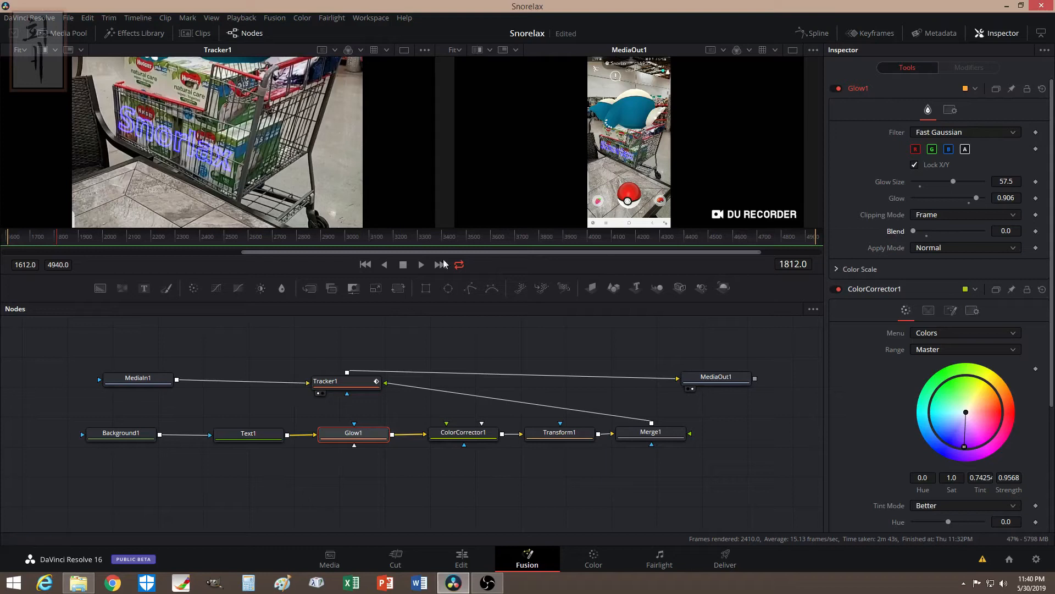
Step: Reset Glow1's Blend to its default of 0.2 and set a keyframe for it on frame 1826
{"action": "left_click_drag", "start_coordinate": [58, 240], "coordinate": [62, 240]}
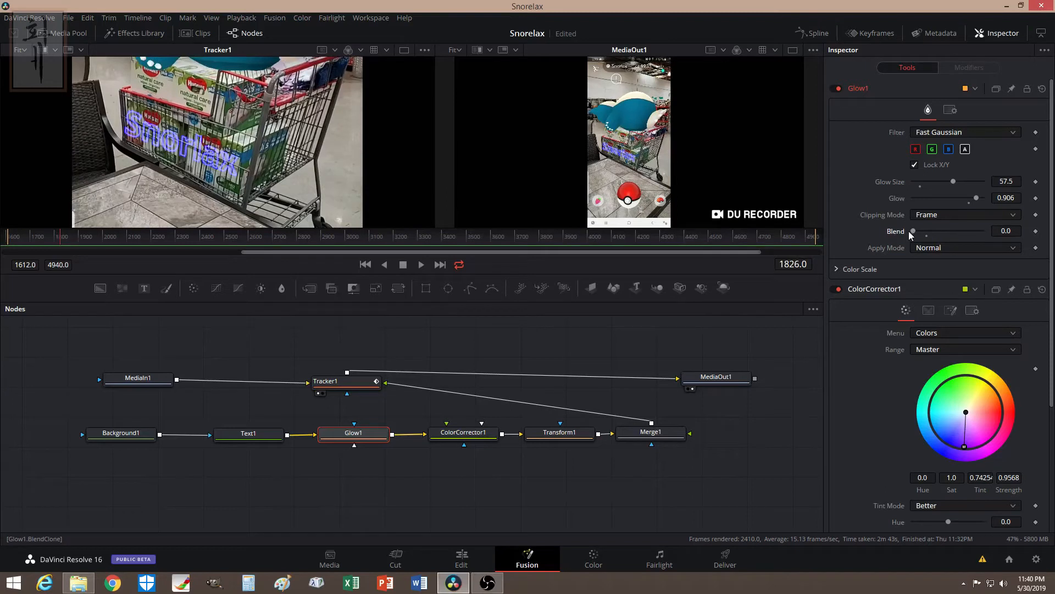
{"action": "mouse_move", "coordinate": [912, 231]}
{"action": "left_mouse_down"}
{"action": "mouse_move", "coordinate": [943, 230]}
{"action": "mouse_move", "coordinate": [905, 233]}
{"action": "mouse_move", "coordinate": [938, 235]}
{"action": "mouse_move", "coordinate": [907, 237]}
{"action": "mouse_move", "coordinate": [928, 232]}
{"action": "left_mouse_up"}
{"action": "left_click", "coordinate": [928, 232]}
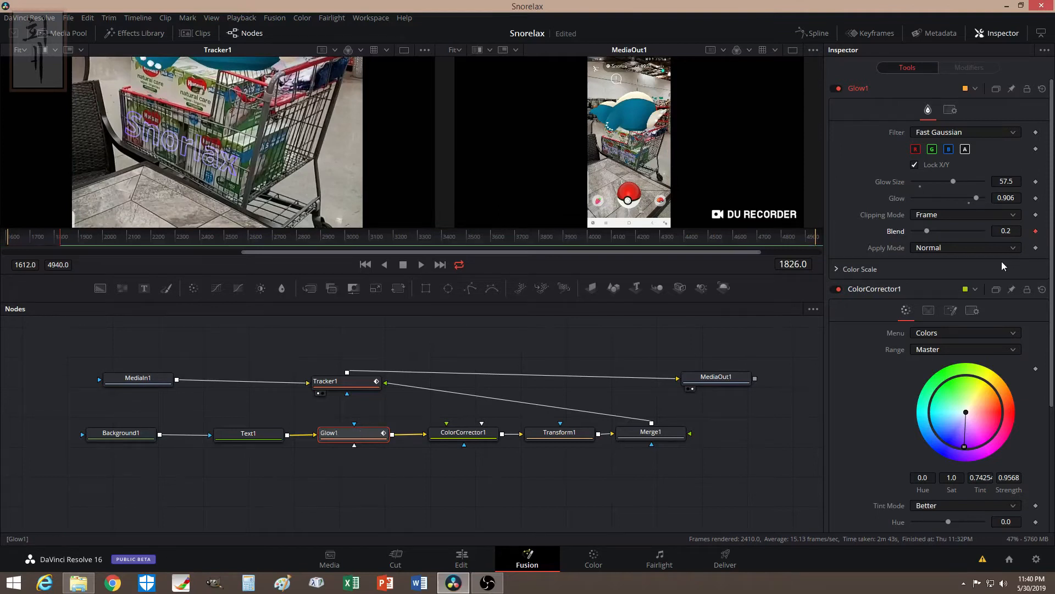
{"action": "left_click", "coordinate": [1036, 232]}
Step: Keyframe Glow1's Blend at 0.102 on frame 1831 and, after trying 0.0, at 0.48 on frame 1836
{"action": "key", "text": "Right"}
{"action": "key", "text": "Right"}
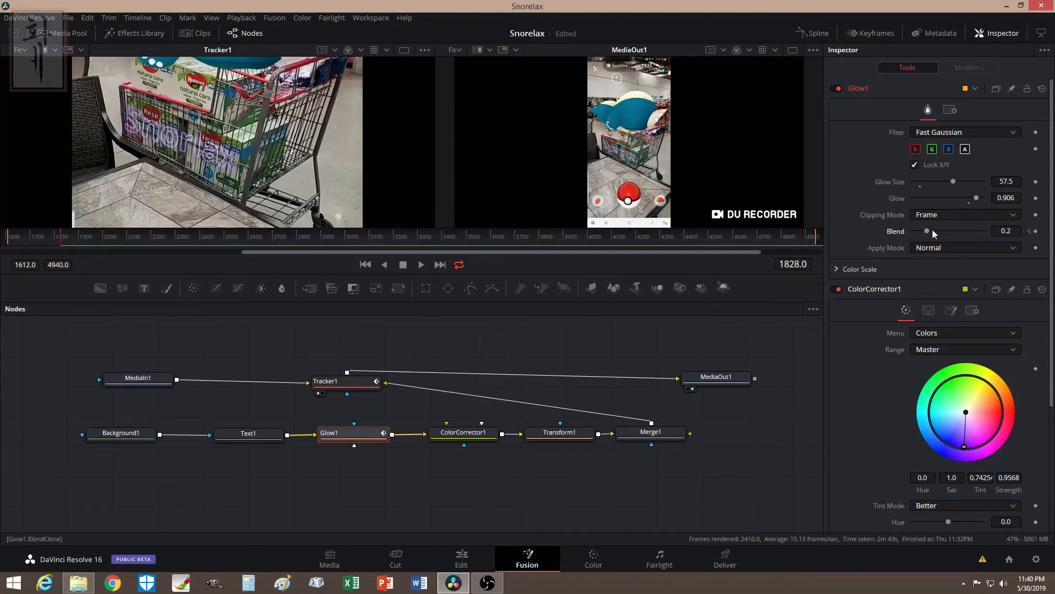
{"action": "mouse_move", "coordinate": [928, 231]}
{"action": "left_mouse_down"}
{"action": "mouse_move", "coordinate": [946, 233]}
{"action": "mouse_move", "coordinate": [921, 237]}
{"action": "left_mouse_up"}
{"action": "key", "text": "Right"}
{"action": "key", "text": "Right"}
{"action": "key", "text": "Right"}
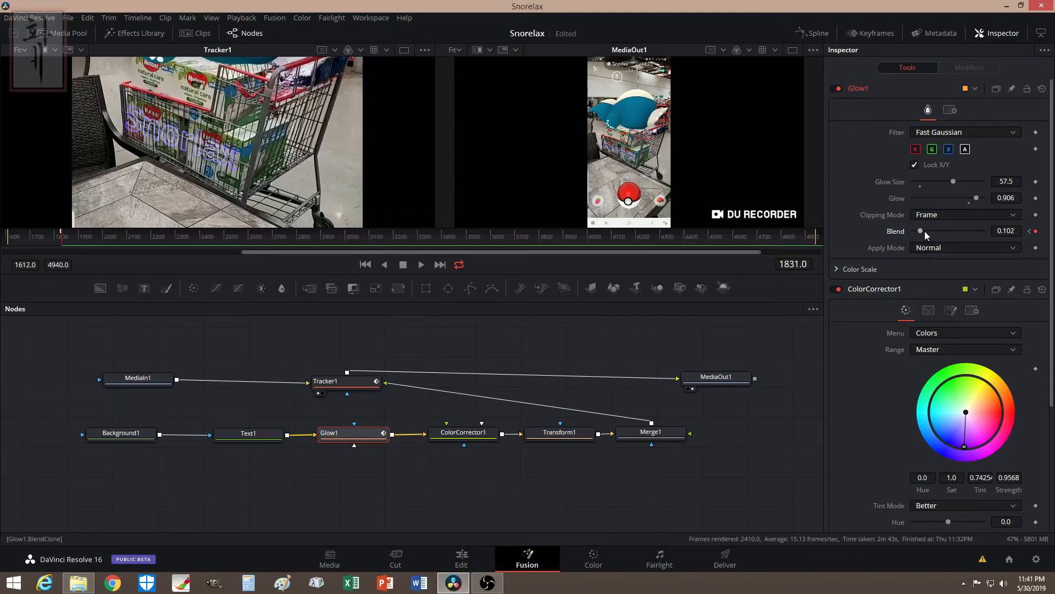
{"action": "mouse_move", "coordinate": [924, 231]}
{"action": "left_mouse_down"}
{"action": "mouse_move", "coordinate": [946, 227]}
{"action": "mouse_move", "coordinate": [913, 230]}
{"action": "left_mouse_up"}
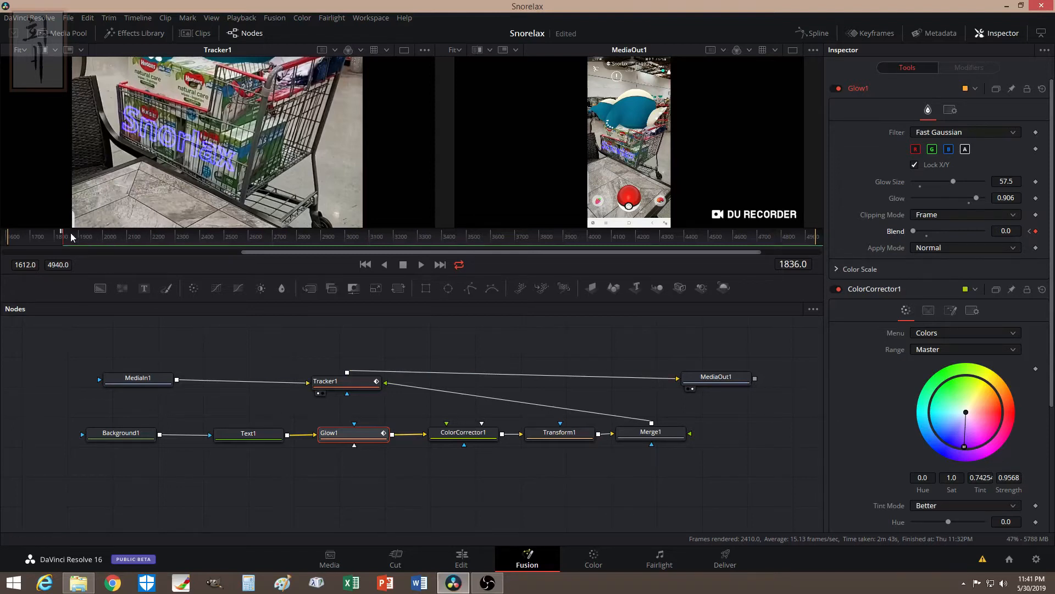
{"action": "left_click_drag", "start_coordinate": [919, 232], "coordinate": [947, 232]}
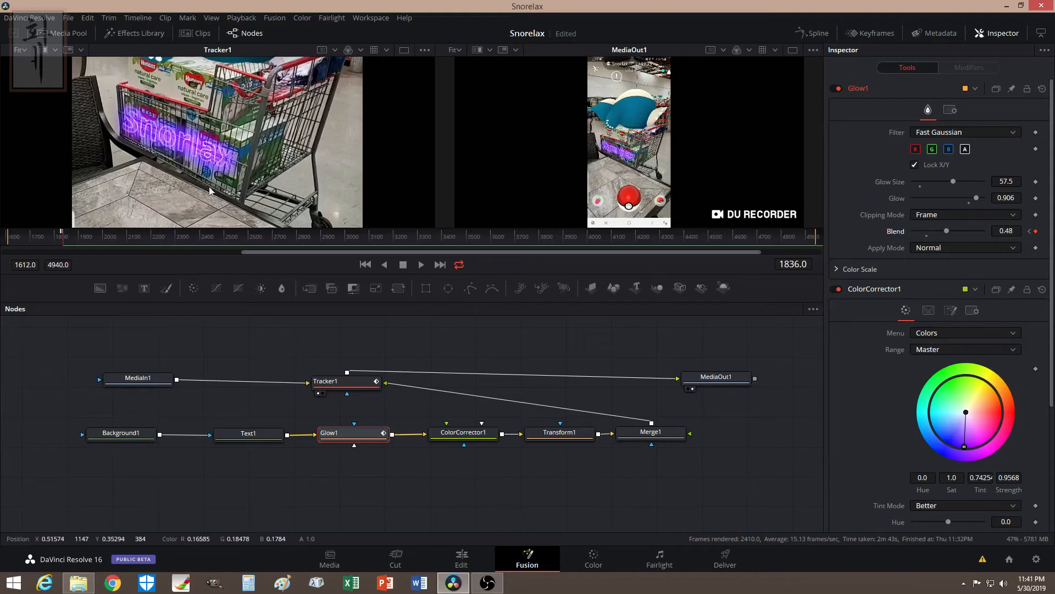
Step: Keyframe Glow1's Blend at 0.48 on frame 2220 and at 0.457 on frame 2232
{"action": "left_click", "coordinate": [157, 238]}
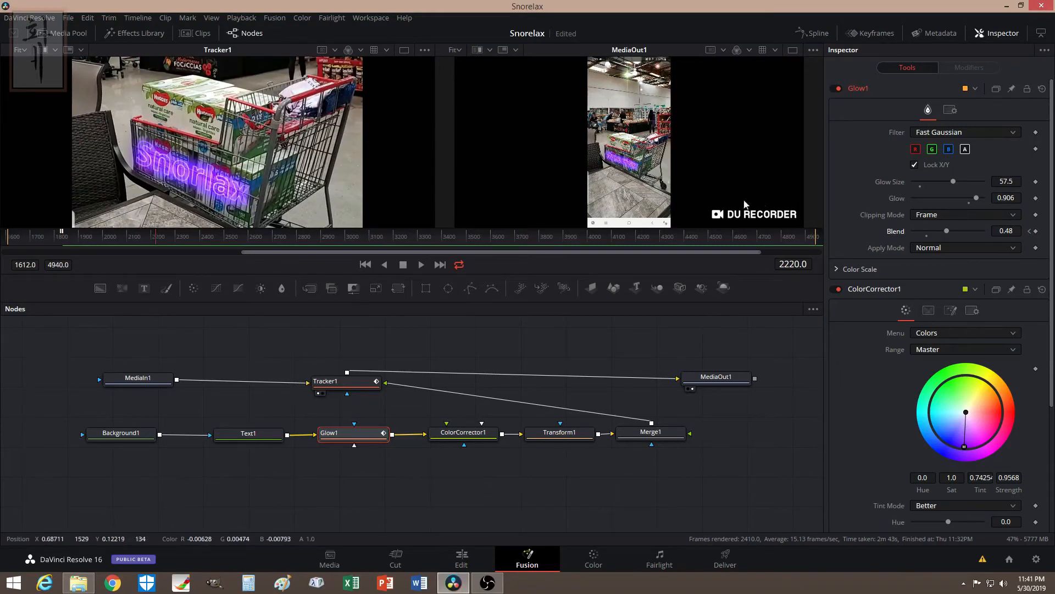
{"action": "left_click", "coordinate": [1036, 231]}
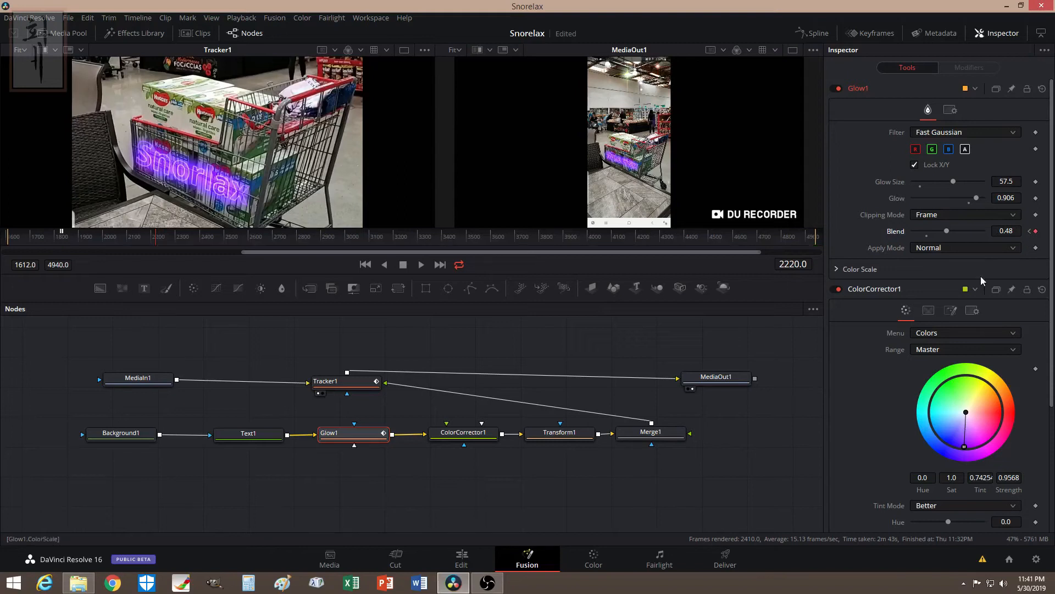
{"action": "left_click", "coordinate": [159, 242]}
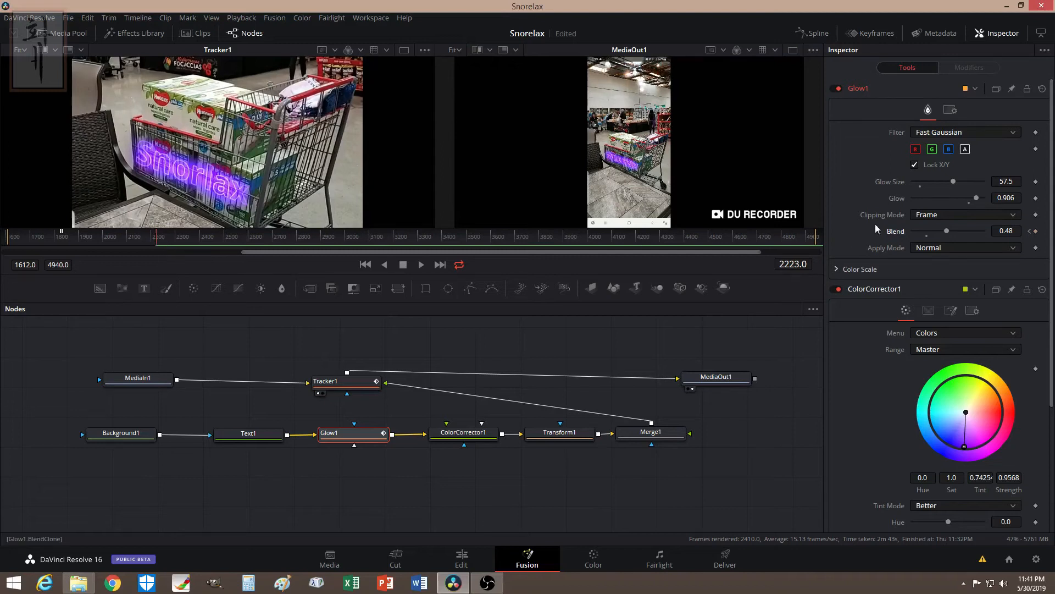
{"action": "mouse_move", "coordinate": [945, 230]}
{"action": "left_mouse_down"}
{"action": "mouse_move", "coordinate": [923, 230]}
{"action": "mouse_move", "coordinate": [944, 233]}
{"action": "left_mouse_up"}
{"action": "key", "text": "Right"}
{"action": "key", "text": "Right"}
{"action": "key", "text": "Right"}
{"action": "key", "text": "Right"}
{"action": "key", "text": "Right"}
{"action": "key", "text": "Right"}
{"action": "key", "text": "Right"}
{"action": "key", "text": "Right"}
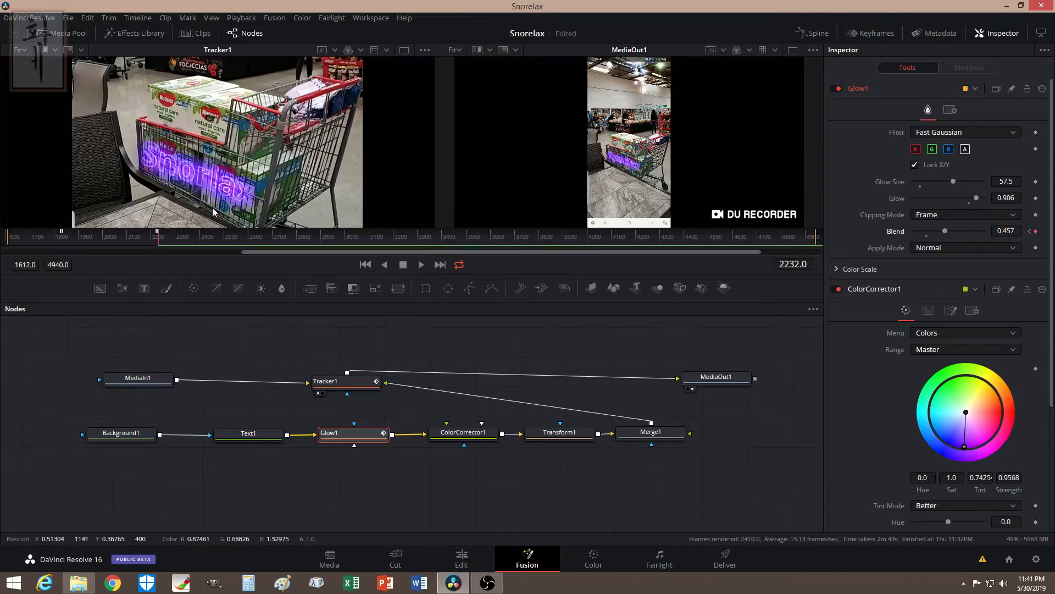
Step: Hold Glow1's Blend at 0.457 with a keyframe on frame 2608 and lower it to 0.378 by frame 2614
{"action": "left_click", "coordinate": [251, 238]}
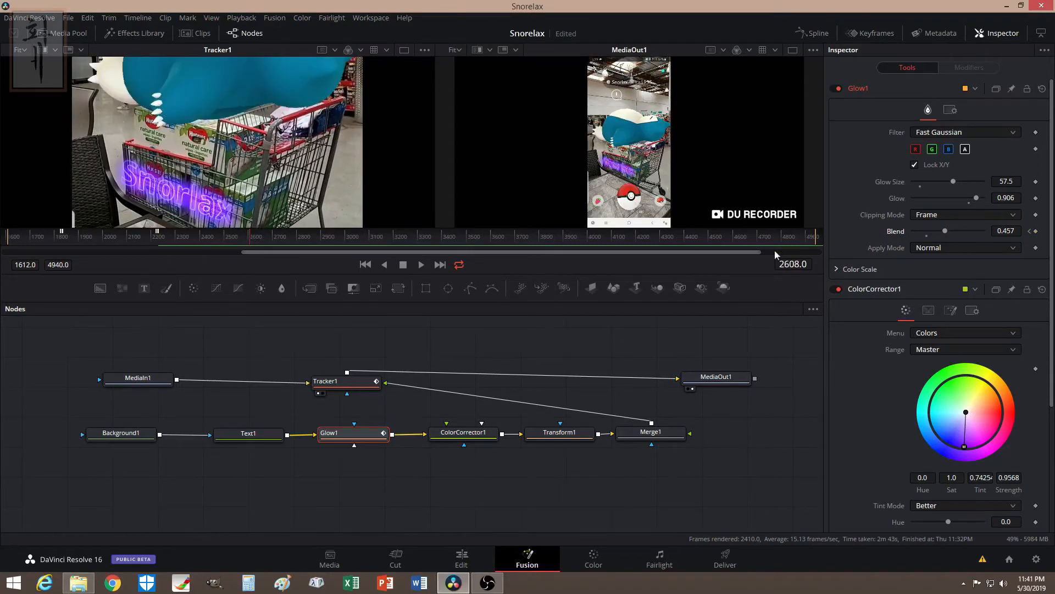
{"action": "left_click", "coordinate": [1036, 232]}
{"action": "key", "text": "Right"}
{"action": "key", "text": "Right"}
{"action": "key", "text": "Right"}
{"action": "mouse_move", "coordinate": [946, 232]}
{"action": "left_mouse_down"}
{"action": "mouse_move", "coordinate": [906, 233]}
{"action": "mouse_move", "coordinate": [940, 232]}
{"action": "left_mouse_up"}
{"action": "key", "text": "Right"}
{"action": "key", "text": "Right"}
{"action": "key", "text": "Right"}
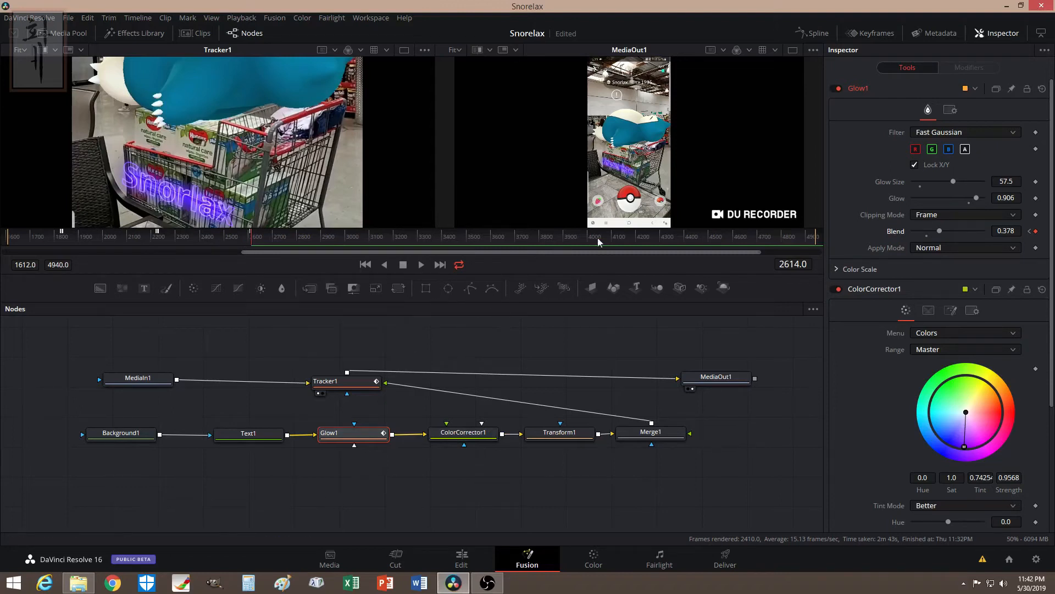
Step: Fade out Text1 by keyframing its shading Opacity at 1.0 on frame 4001 and 0.0 on frame 4010
{"action": "left_click", "coordinate": [685, 233]}
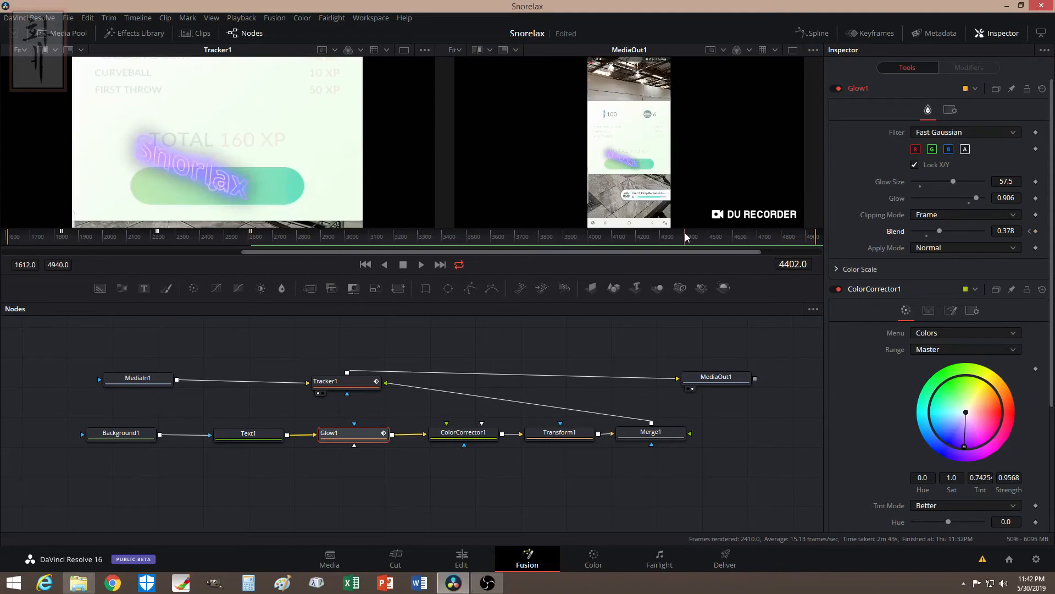
{"action": "left_click", "coordinate": [576, 236]}
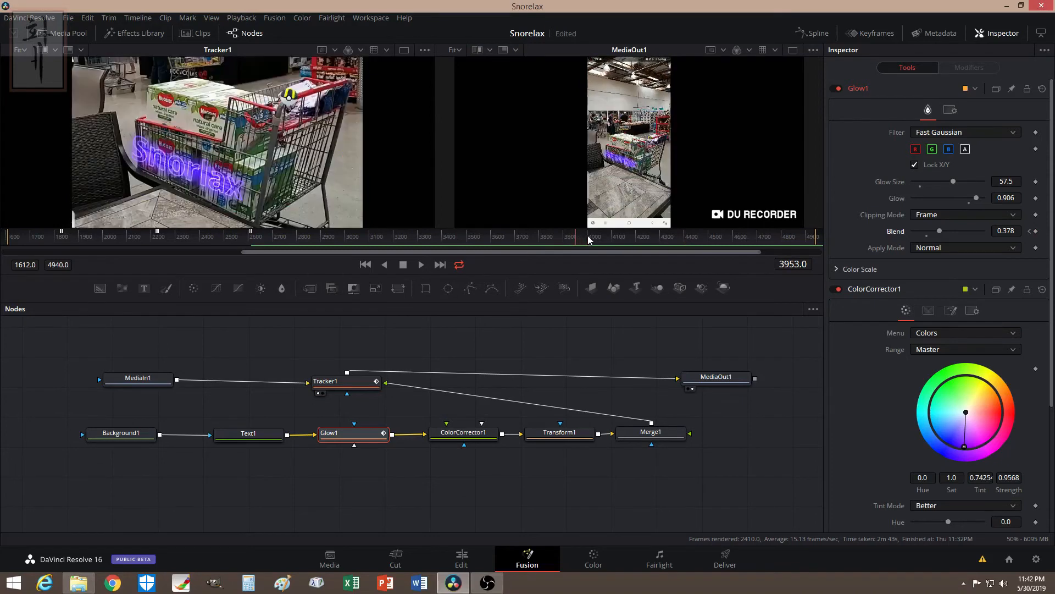
{"action": "left_click", "coordinate": [589, 236]}
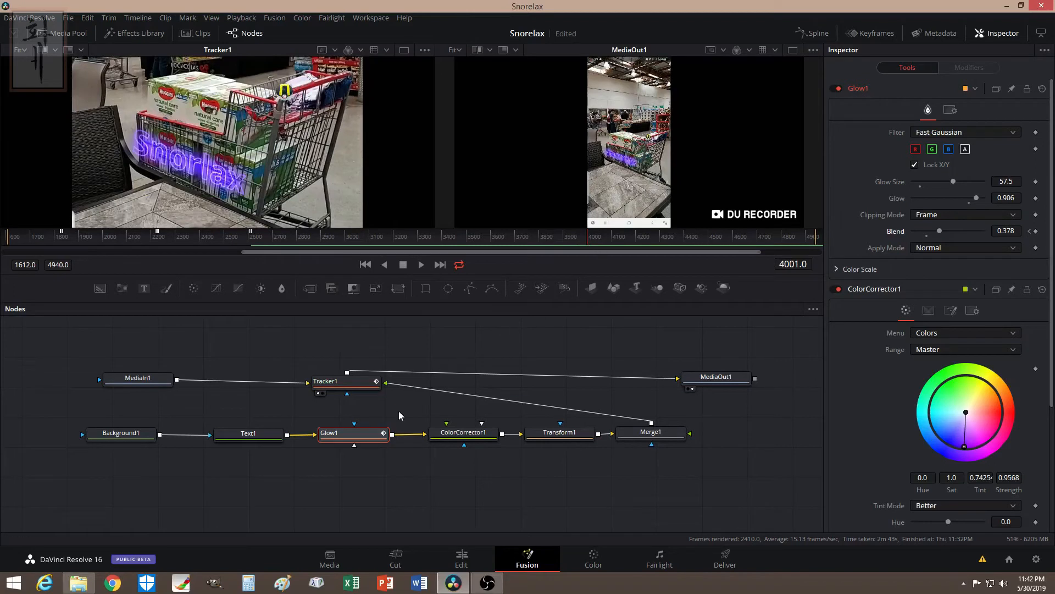
{"action": "left_click", "coordinate": [255, 434]}
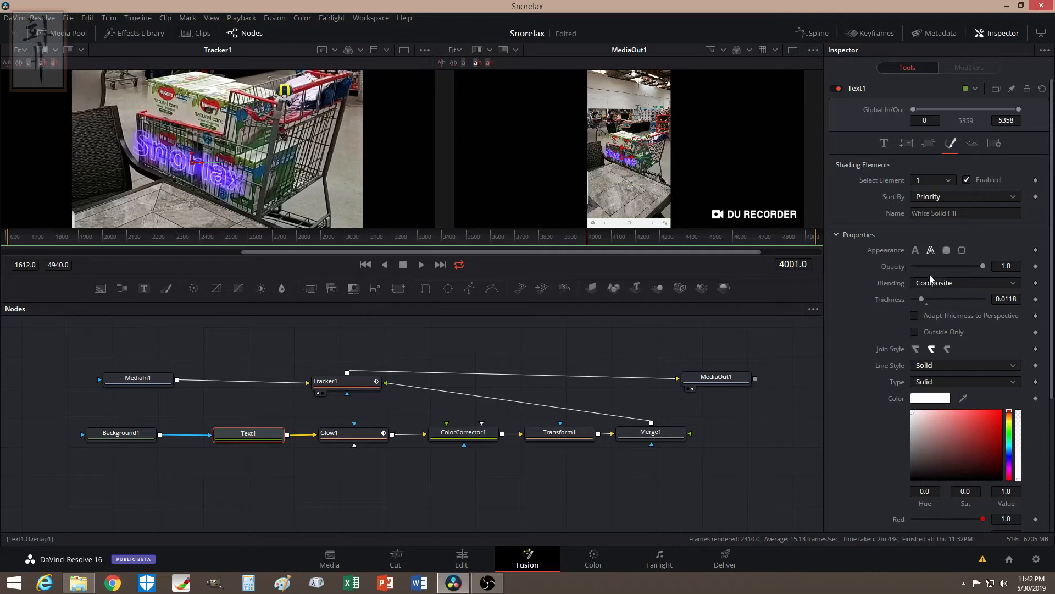
{"action": "left_click", "coordinate": [1036, 267]}
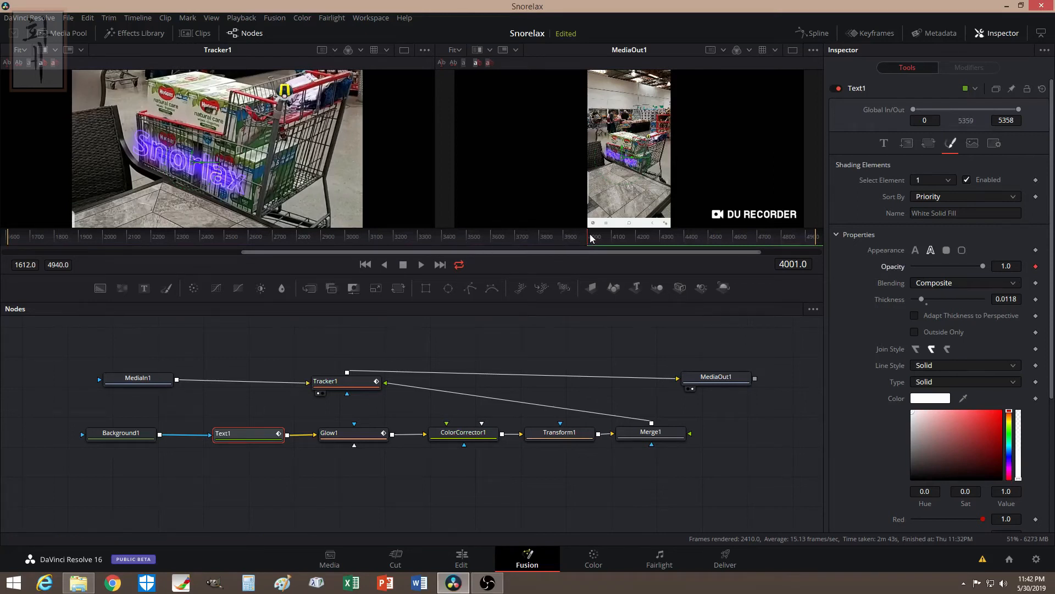
{"action": "left_click", "coordinate": [590, 235]}
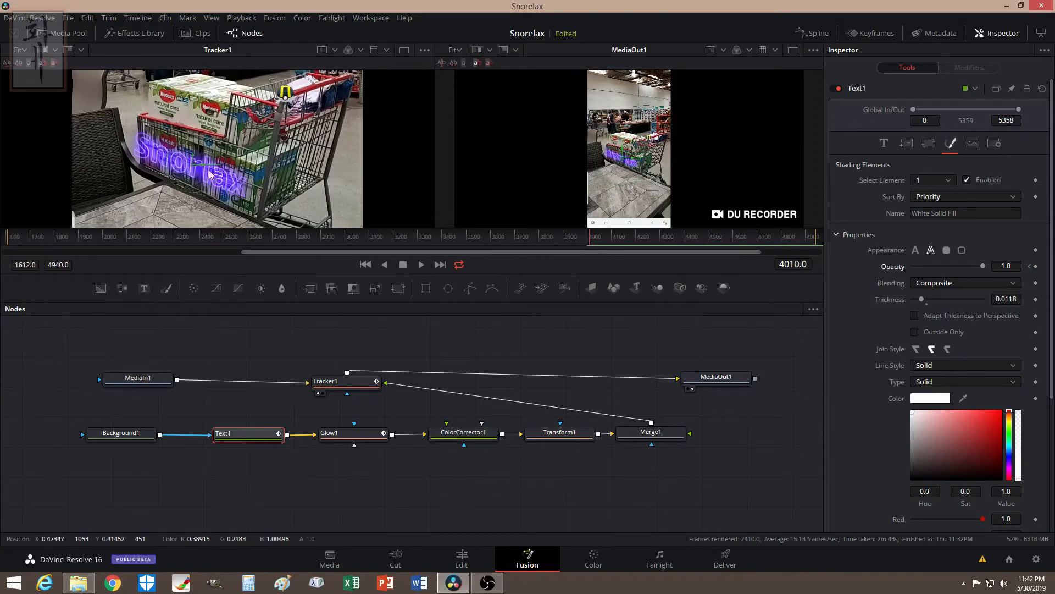
{"action": "left_click_drag", "start_coordinate": [983, 266], "coordinate": [909, 268]}
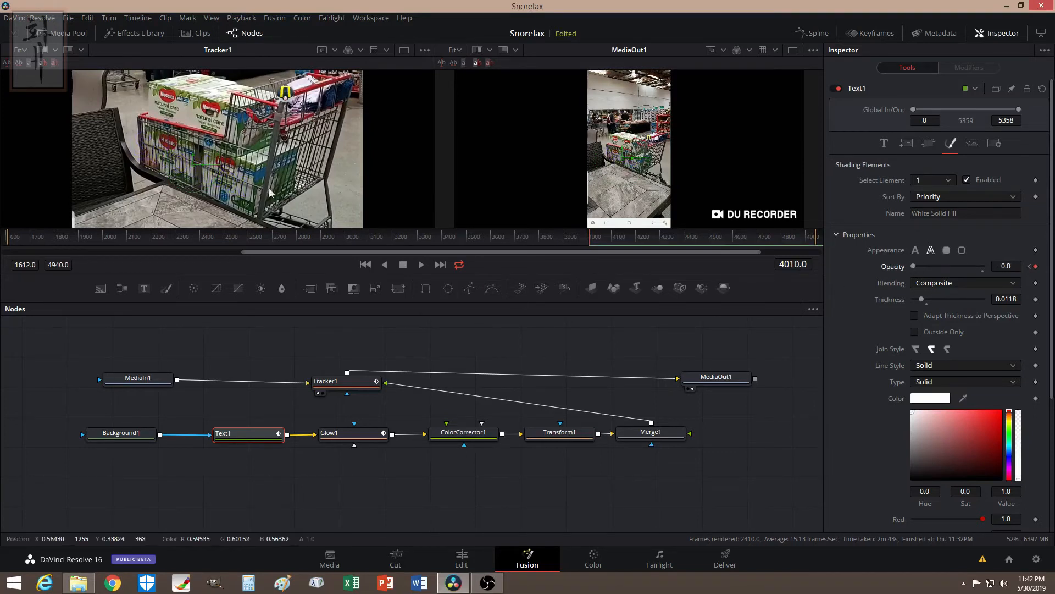
Step: Step frame by frame through the text's fade-out between frames 4001 and 4010 to check it
{"action": "left_click", "coordinate": [589, 235]}
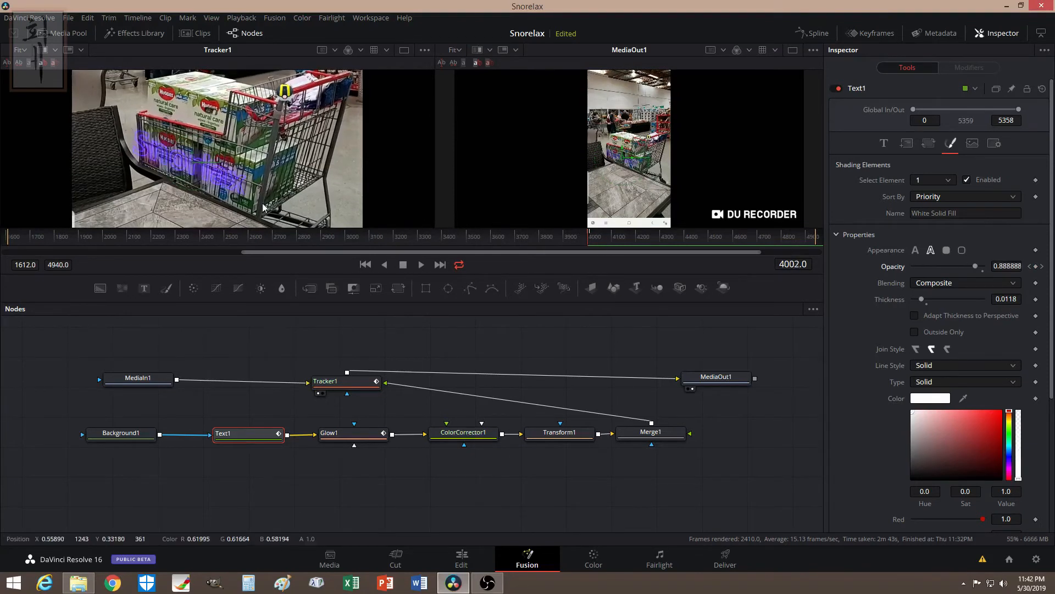
{"action": "key", "text": "Left"}
{"action": "key", "text": "Left"}
{"action": "key", "text": "Left"}
{"action": "key", "text": "Right"}
{"action": "key", "text": "Right"}
{"action": "key", "text": "Right"}
{"action": "key", "text": "Right"}
{"action": "key", "text": "Right"}
{"action": "key", "text": "Right"}
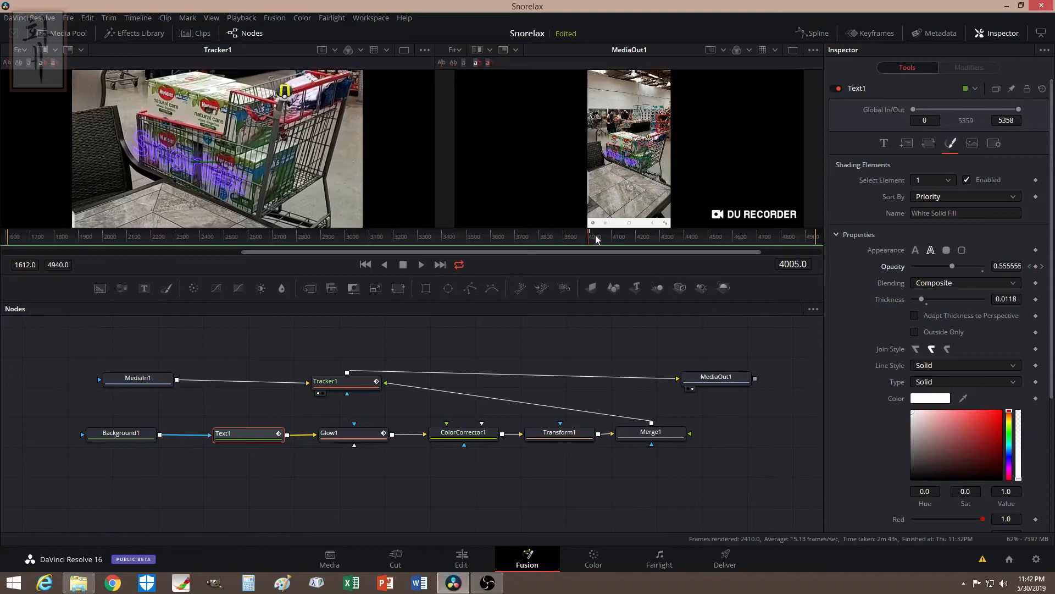
{"action": "key", "text": "Right"}
{"action": "key", "text": "Right"}
{"action": "key", "text": "Right"}
{"action": "key", "text": "Right"}
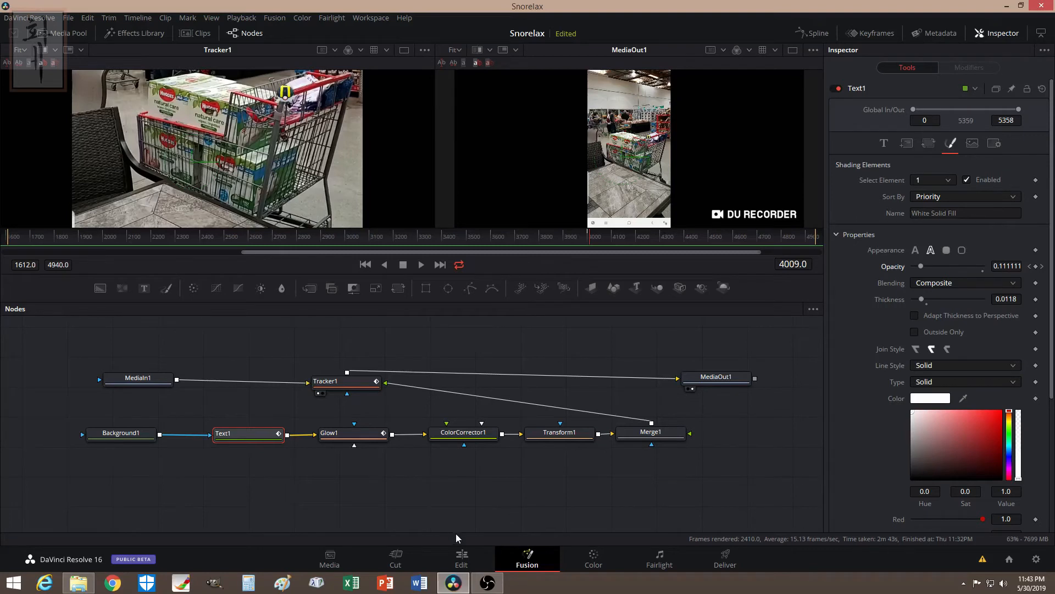
Step: Review the composited clip on the Edit page from near its start to 01:01:19:02
{"action": "left_click", "coordinate": [462, 559]}
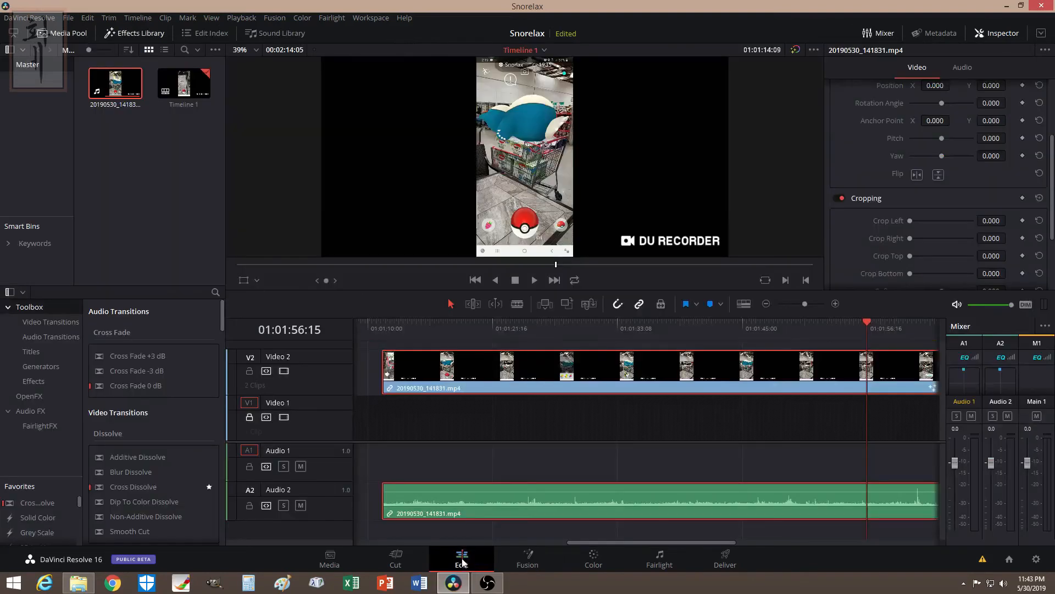
{"action": "left_click", "coordinate": [406, 321]}
{"action": "left_click_drag", "start_coordinate": [408, 321], "coordinate": [465, 326]}
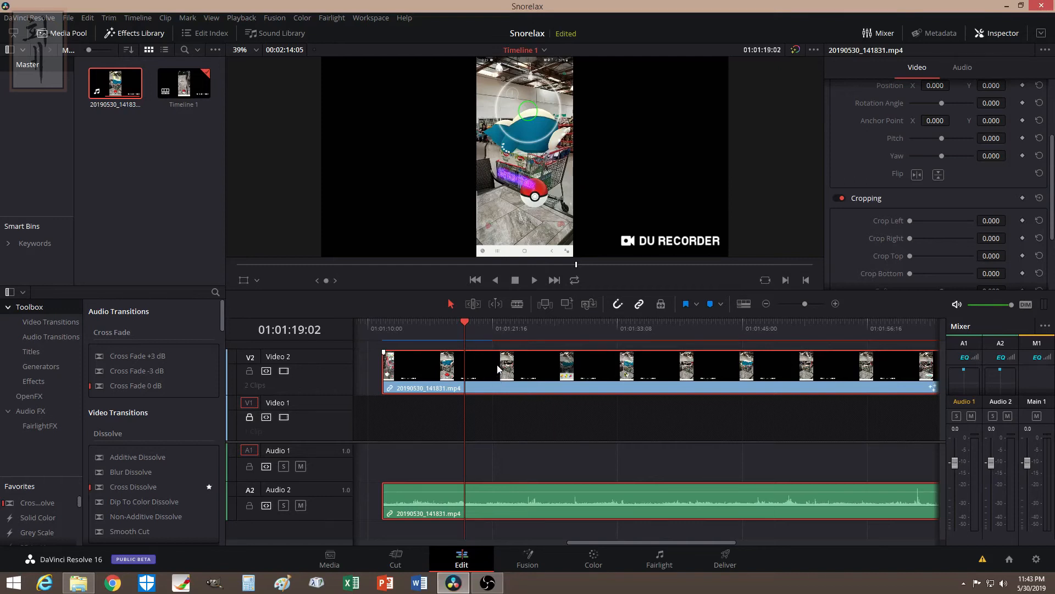
Step: Duplicate the 20190530_141831.mp4 clip from Video 2 onto a new Video 3 track directly above it
{"action": "left_click_drag", "start_coordinate": [497, 345], "coordinate": [495, 327]}
{"action": "scroll", "coordinate": [495, 395], "scroll_direction": "up", "scroll_amount": 2}
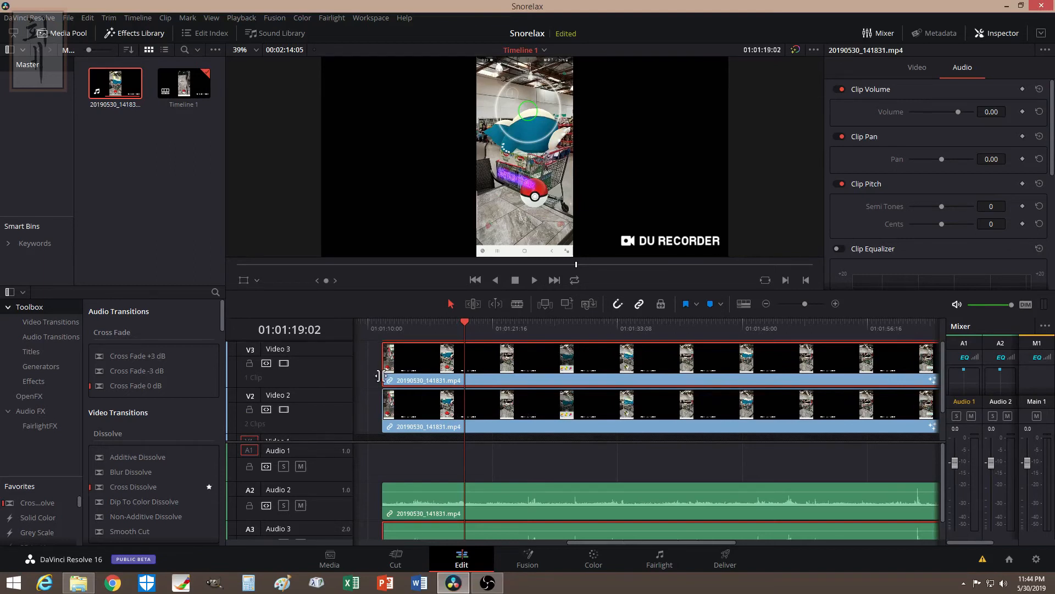
{"action": "left_click", "coordinate": [476, 470]}
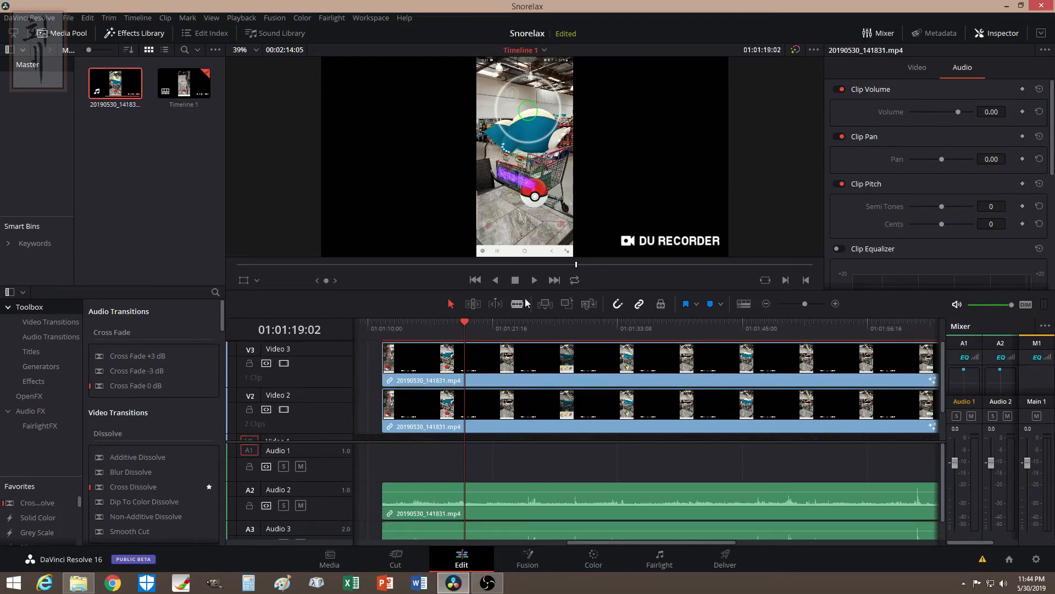
Step: Open the Video 3 copy in Fusion, view its MediaIn1 and delete the Tracker1 node
{"action": "left_click", "coordinate": [531, 364]}
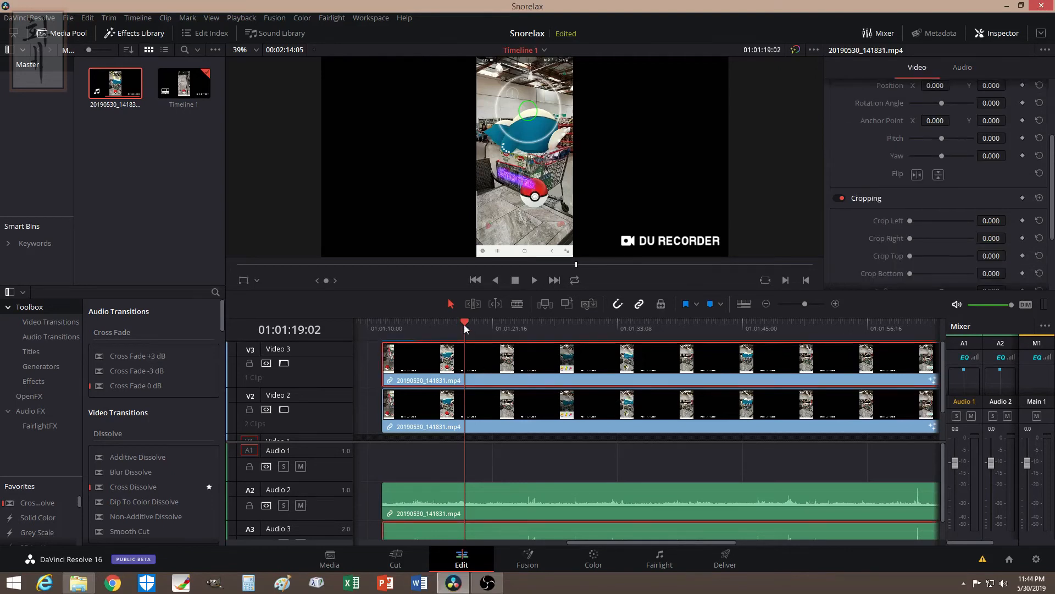
{"action": "left_click", "coordinate": [535, 553]}
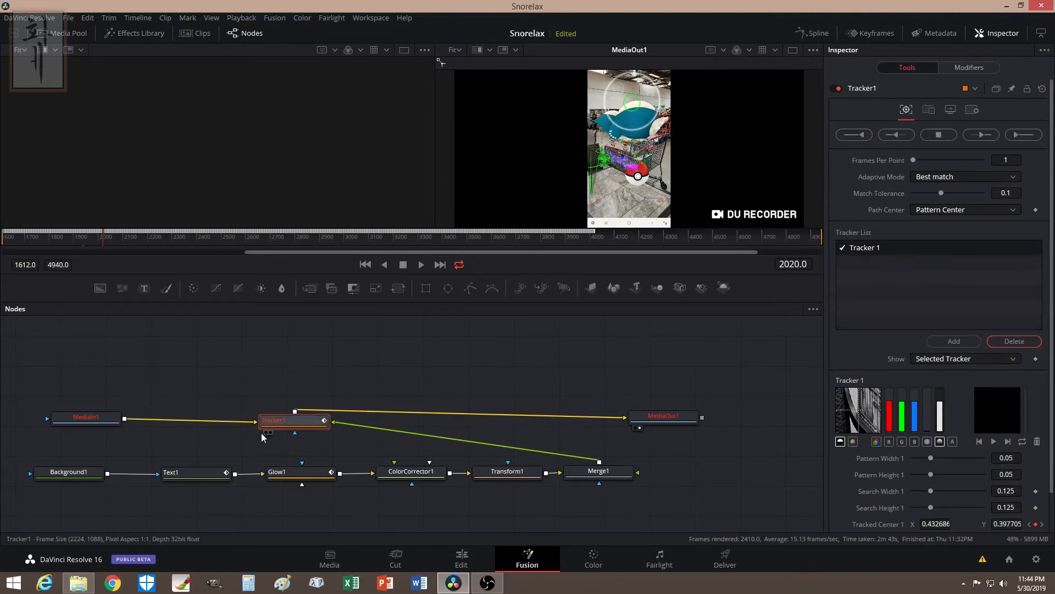
{"action": "left_click", "coordinate": [58, 429]}
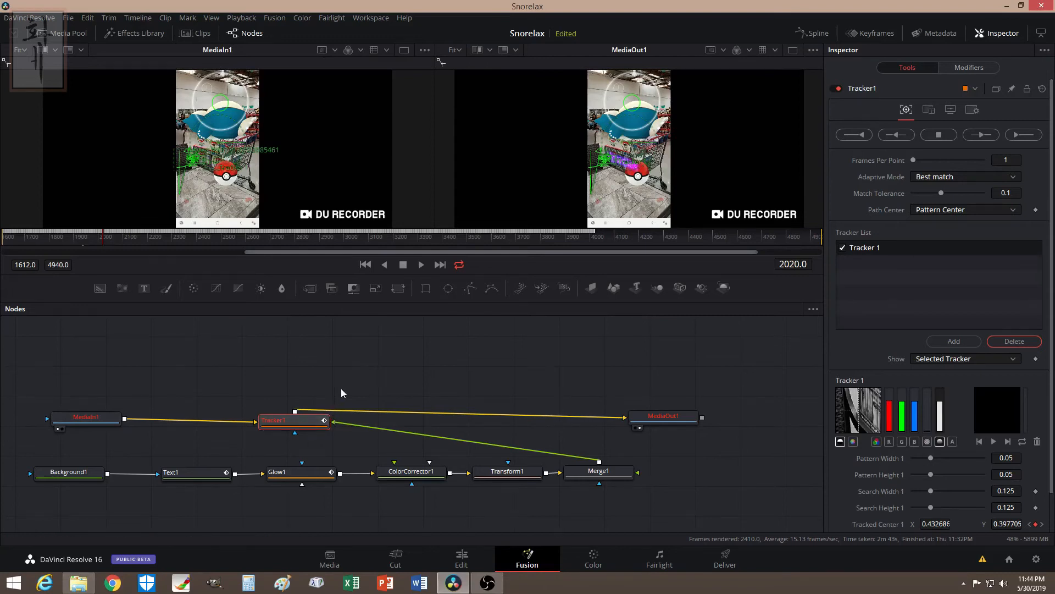
{"action": "key", "text": "Delete"}
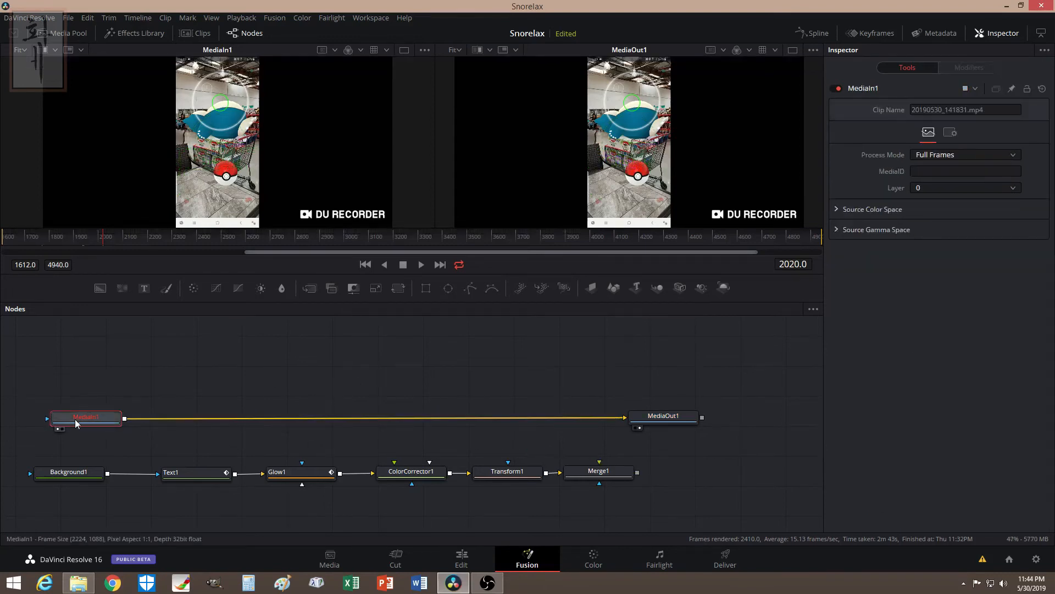
Step: Move the MediaIn1 and MediaOut1 nodes higher in the node graph, further from the Background1-to-Merge1 chain
{"action": "left_click_drag", "start_coordinate": [79, 421], "coordinate": [76, 407]}
{"action": "left_click_drag", "start_coordinate": [637, 421], "coordinate": [637, 413]}
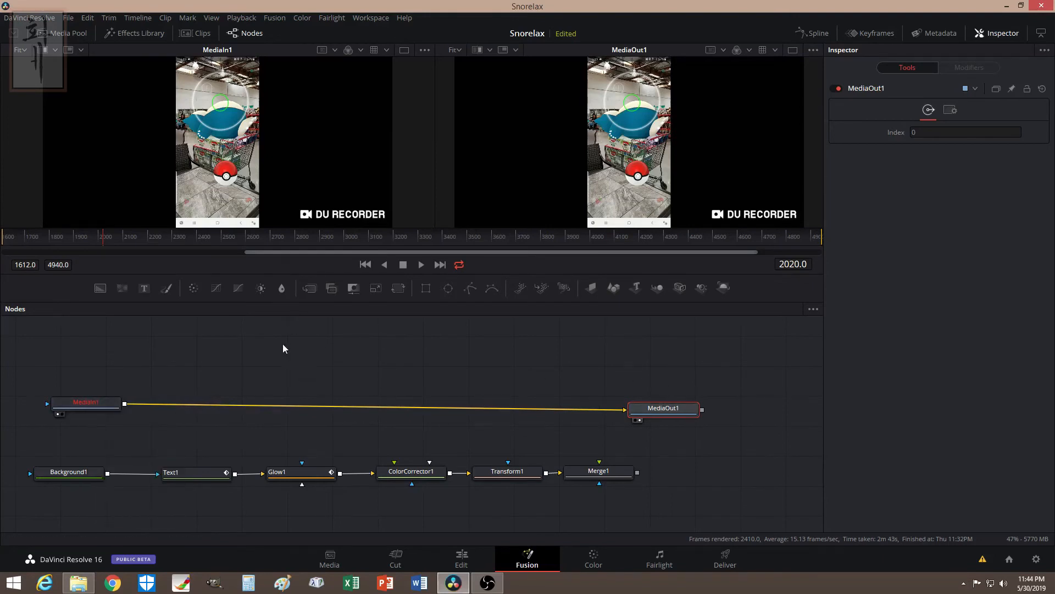
{"action": "left_click_drag", "start_coordinate": [655, 506], "coordinate": [157, 463]}
{"action": "left_click", "coordinate": [219, 446]}
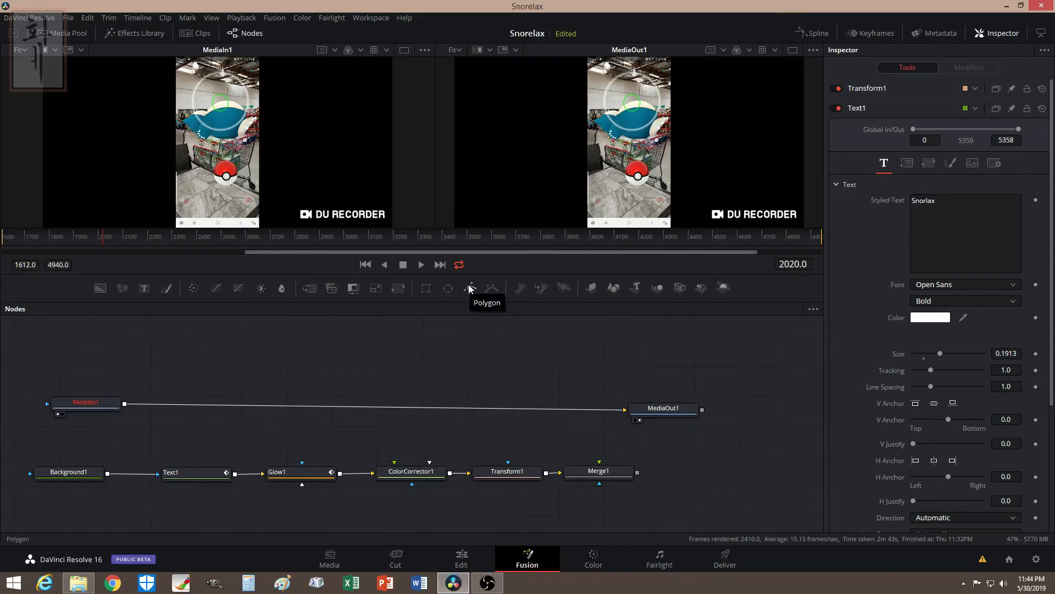
Step: Add a Polygon mask node above MediaIn1 and show Polygon1 in the viewer that displays MediaIn1
{"action": "left_click_drag", "start_coordinate": [470, 288], "coordinate": [172, 363]}
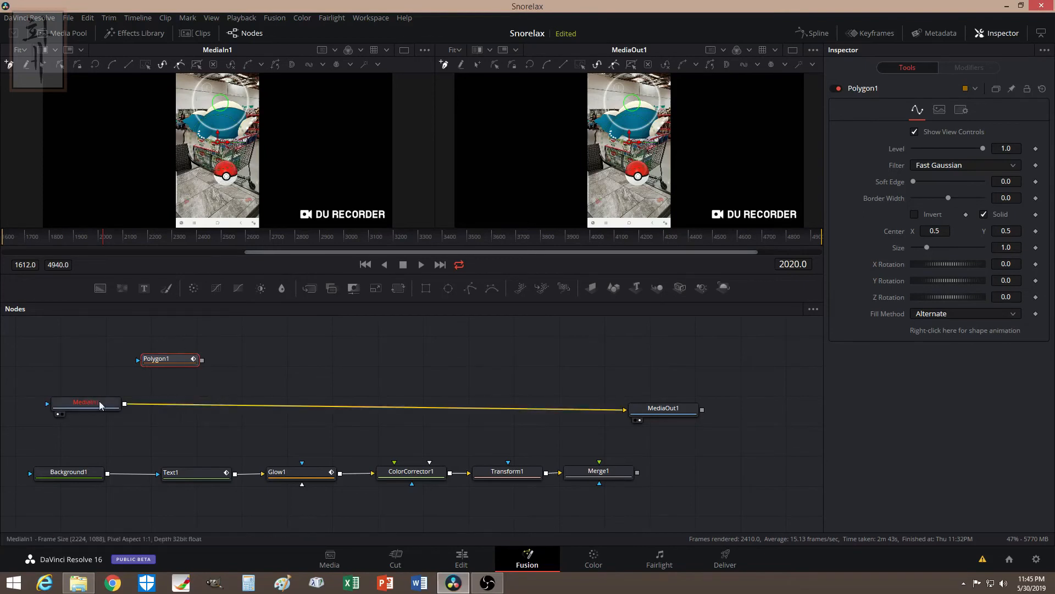
{"action": "left_click_drag", "start_coordinate": [96, 407], "coordinate": [104, 406]}
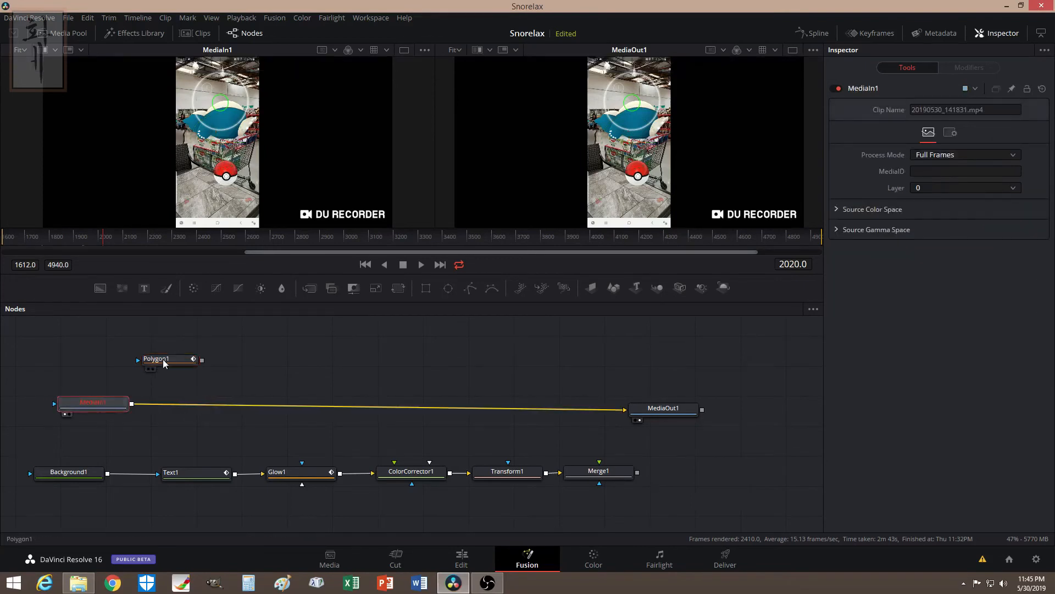
{"action": "left_click_drag", "start_coordinate": [165, 361], "coordinate": [204, 361]}
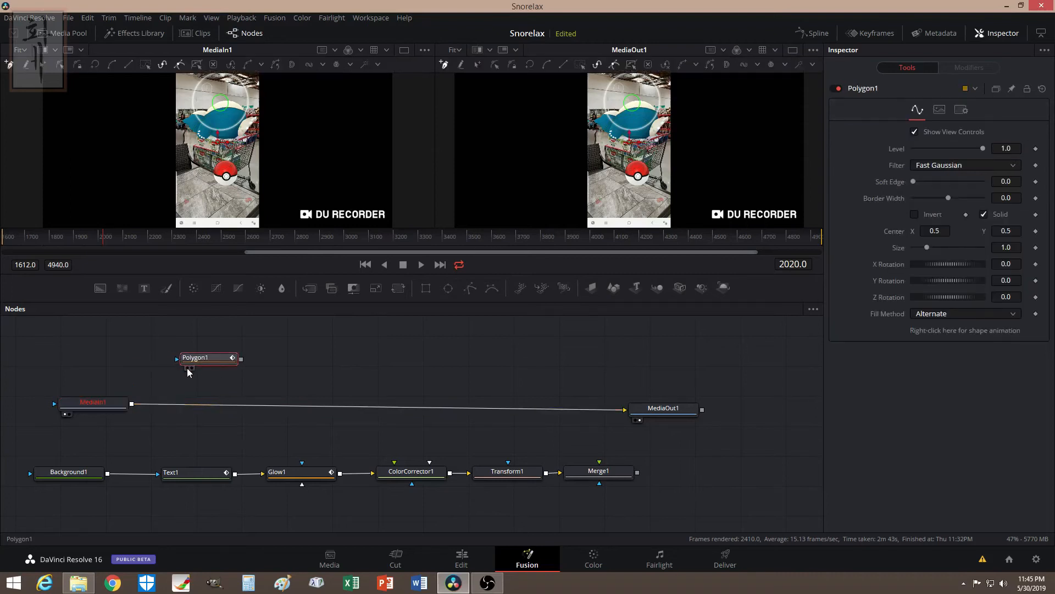
{"action": "left_click", "coordinate": [187, 368]}
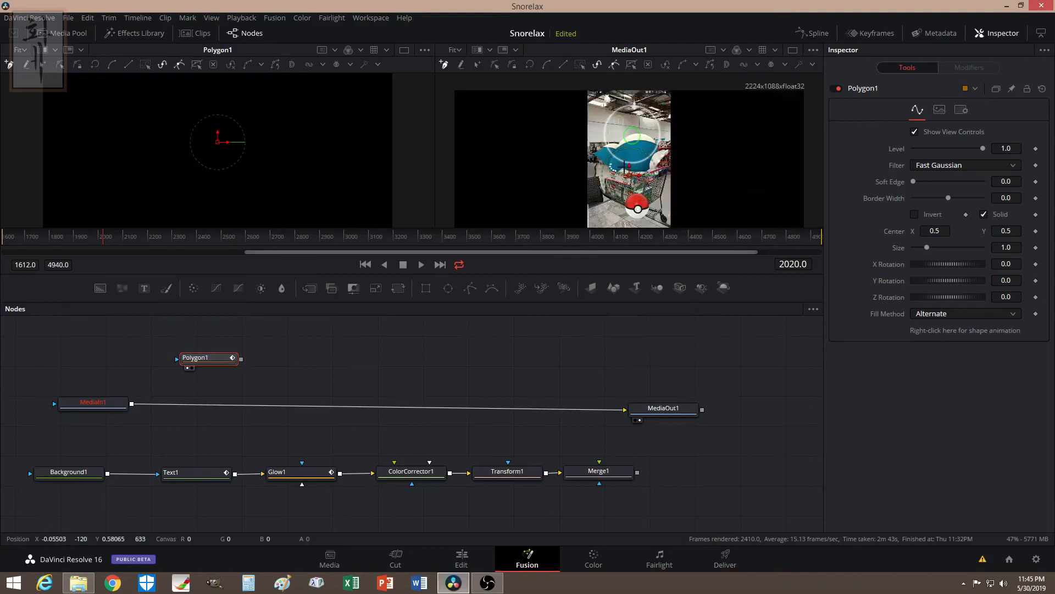
Step: Set the MediaOut1 viewer's zoom to 50%
{"action": "left_click", "coordinate": [459, 52]}
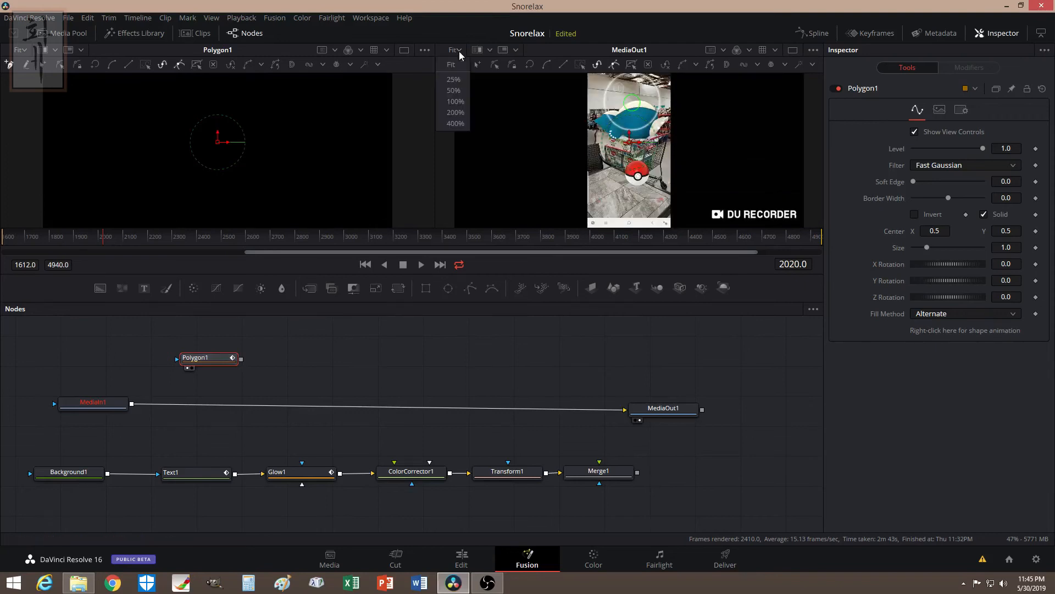
{"action": "left_click", "coordinate": [461, 104]}
{"action": "scroll", "coordinate": [614, 159], "scroll_direction": "down", "scroll_amount": 3}
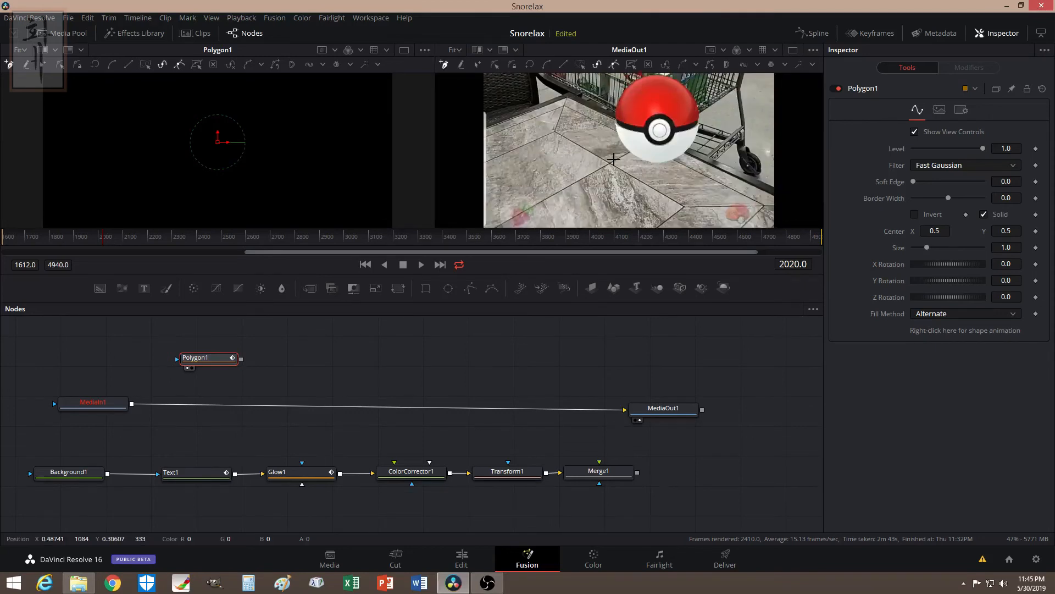
{"action": "scroll", "coordinate": [614, 159], "scroll_direction": "up", "scroll_amount": 2}
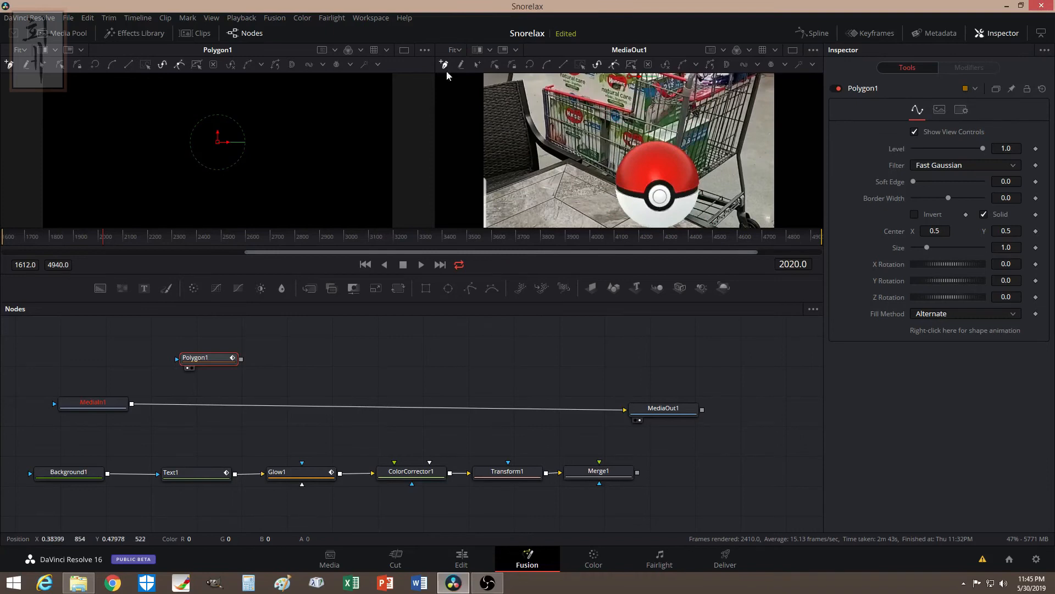
{"action": "left_click", "coordinate": [460, 51]}
{"action": "left_click", "coordinate": [454, 91]}
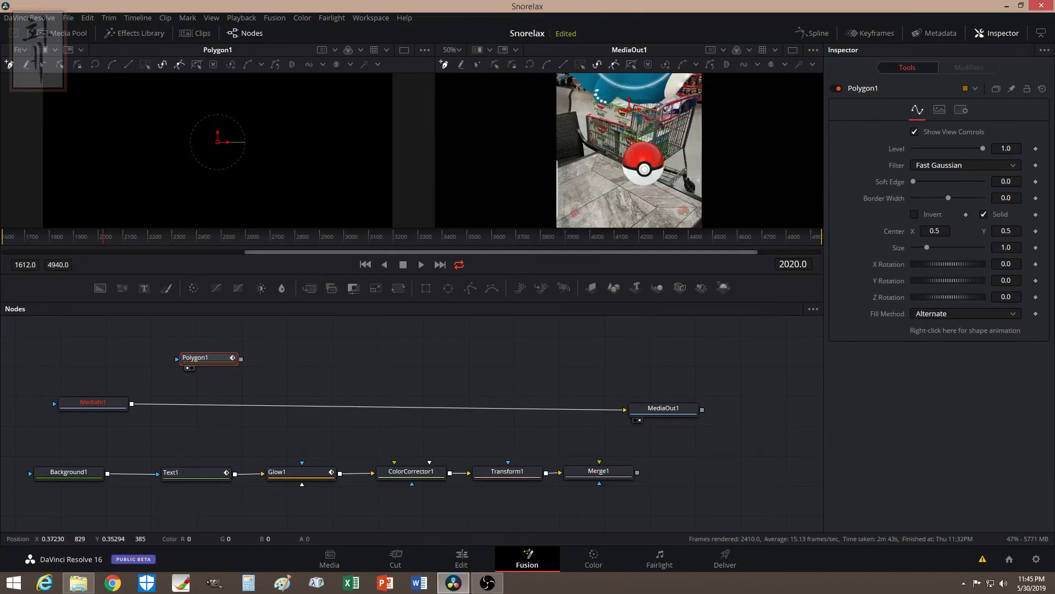
Step: Step frame by frame between frames 2020 and 2005 to examine the Poké Ball's motion, stopping at frame 2005
{"action": "key", "text": "Left"}
{"action": "key", "text": "Left"}
{"action": "key", "text": "Left"}
{"action": "key", "text": "Left"}
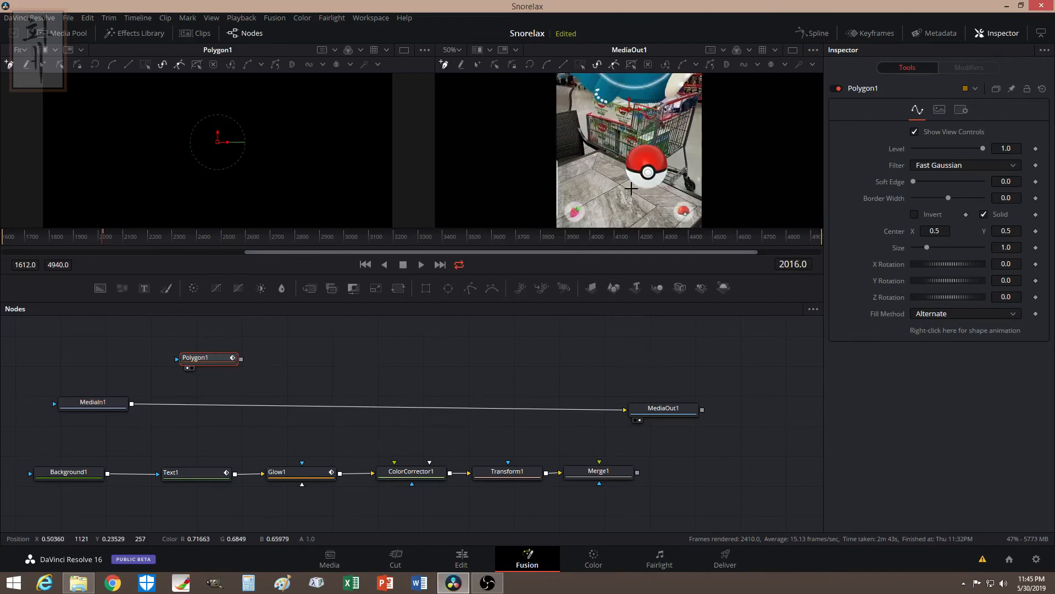
{"action": "key", "text": "Left"}
{"action": "key", "text": "Left"}
{"action": "key", "text": "Left"}
{"action": "key", "text": "Left"}
{"action": "key", "text": "Left"}
{"action": "key", "text": "Left"}
{"action": "key", "text": "Left"}
{"action": "key", "text": "Left"}
{"action": "key", "text": "Left"}
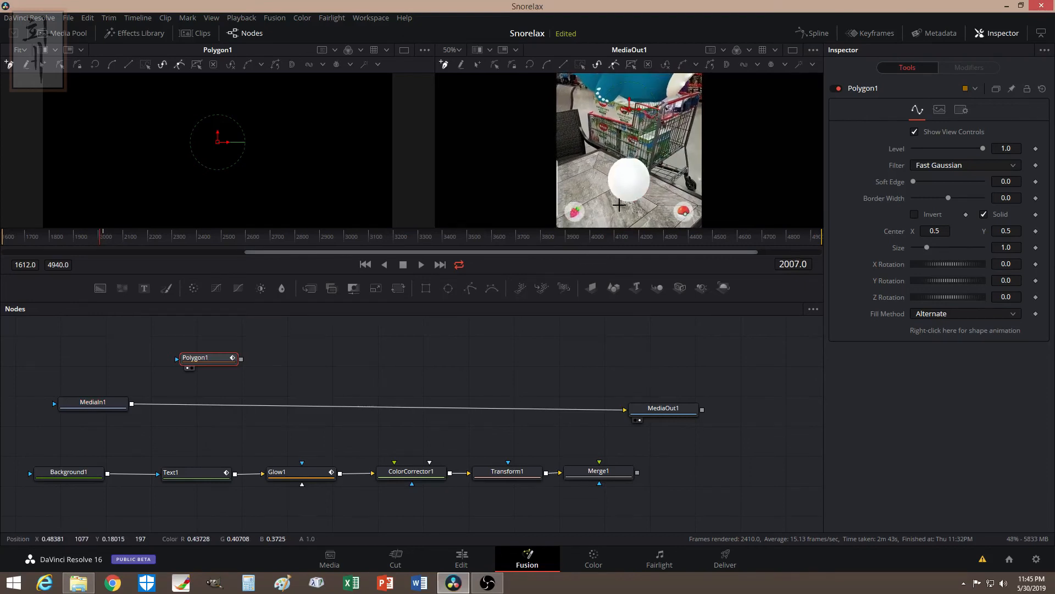
{"action": "key", "text": "Right"}
{"action": "key", "text": "Right"}
{"action": "key", "text": "Right"}
{"action": "key", "text": "Right"}
{"action": "key", "text": "Right"}
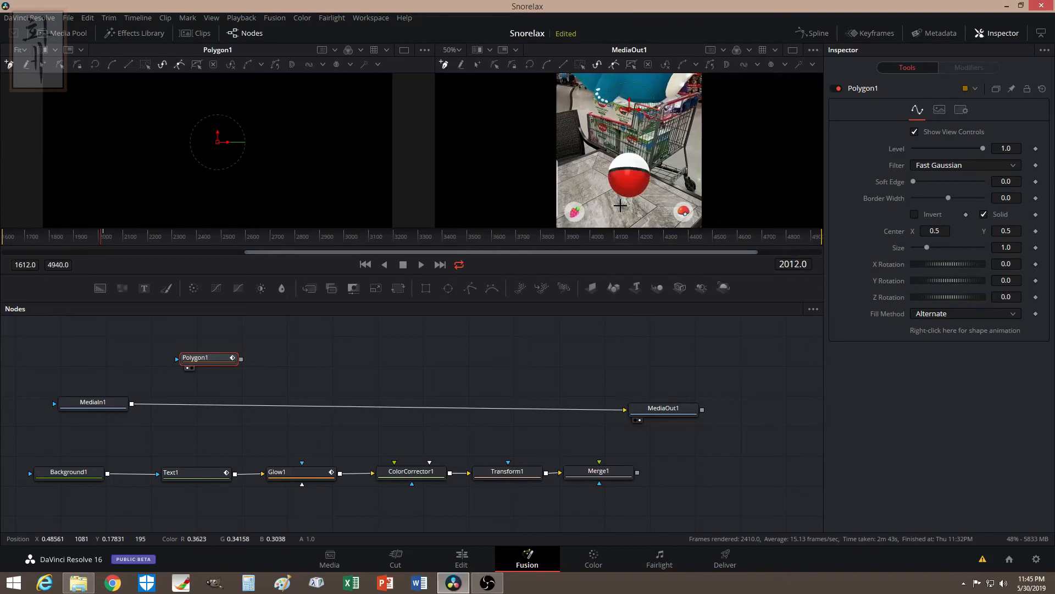
{"action": "key", "text": "Left"}
{"action": "key", "text": "Left"}
{"action": "key", "text": "Left"}
{"action": "key", "text": "Left"}
{"action": "key", "text": "Left"}
{"action": "key", "text": "Left"}
{"action": "key", "text": "Left"}
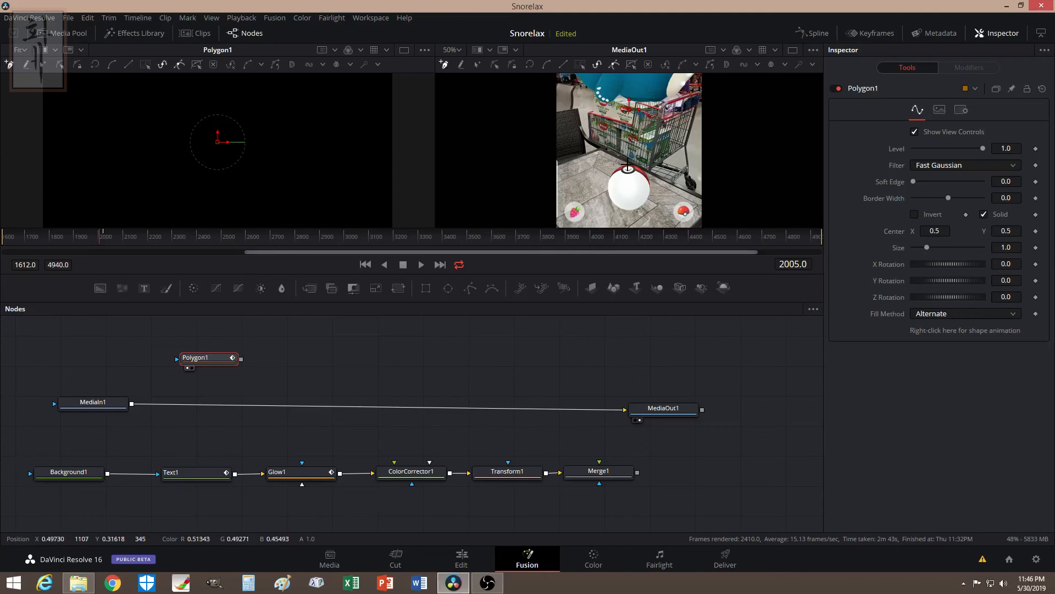
Step: Draw a closed Polygon1 mask around the outline of the Poké Ball at frame 2005
{"action": "left_click", "coordinate": [628, 164]}
{"action": "left_click", "coordinate": [647, 179]}
{"action": "left_click", "coordinate": [649, 200]}
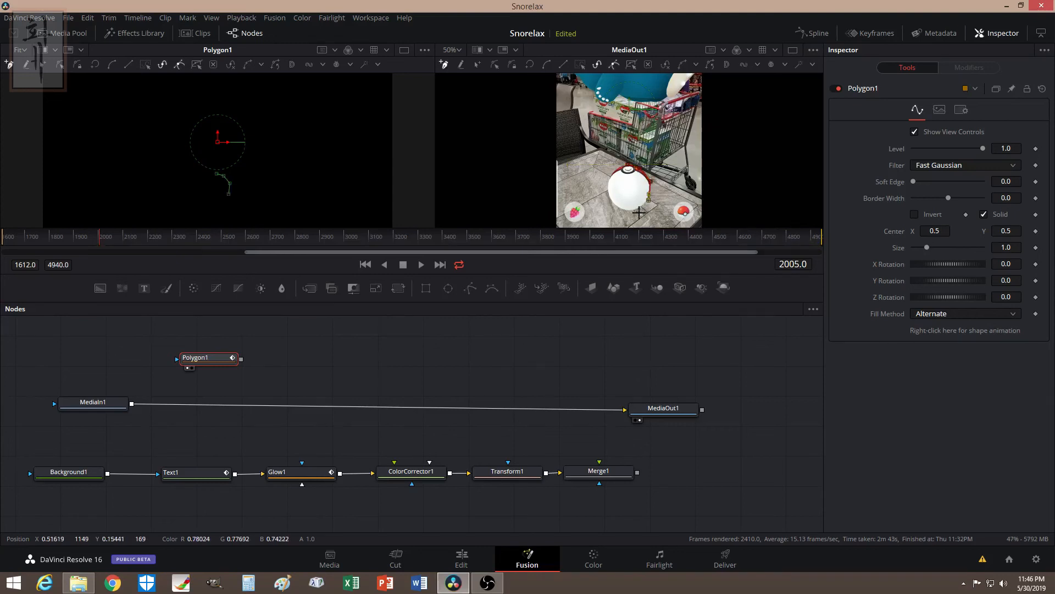
{"action": "left_click", "coordinate": [636, 212]}
{"action": "left_click", "coordinate": [624, 209]}
{"action": "left_click", "coordinate": [615, 203]}
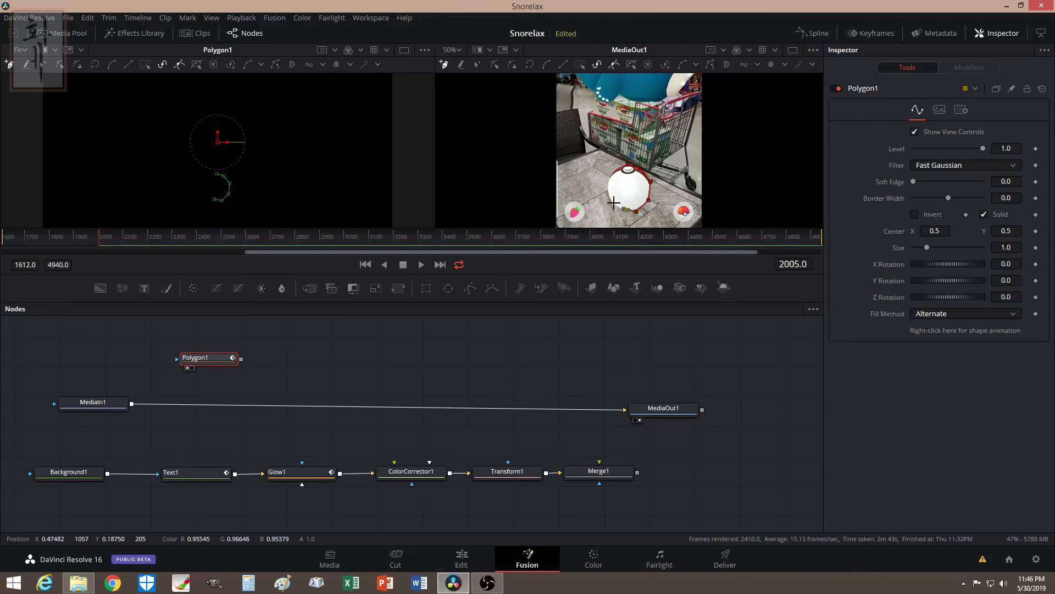
{"action": "left_click", "coordinate": [609, 188]}
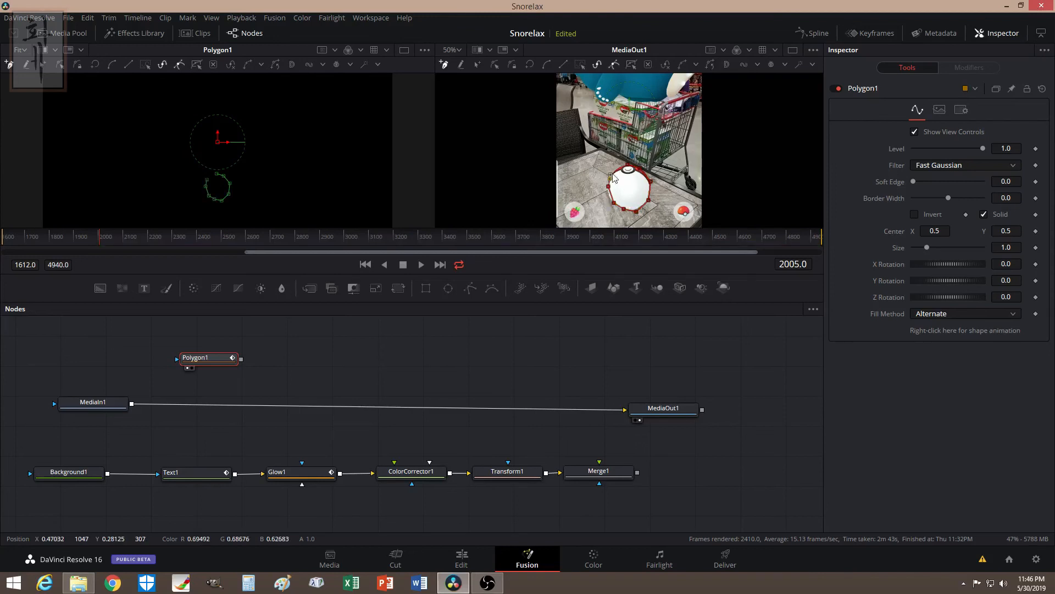
{"action": "left_click", "coordinate": [617, 167]}
{"action": "left_click", "coordinate": [628, 168]}
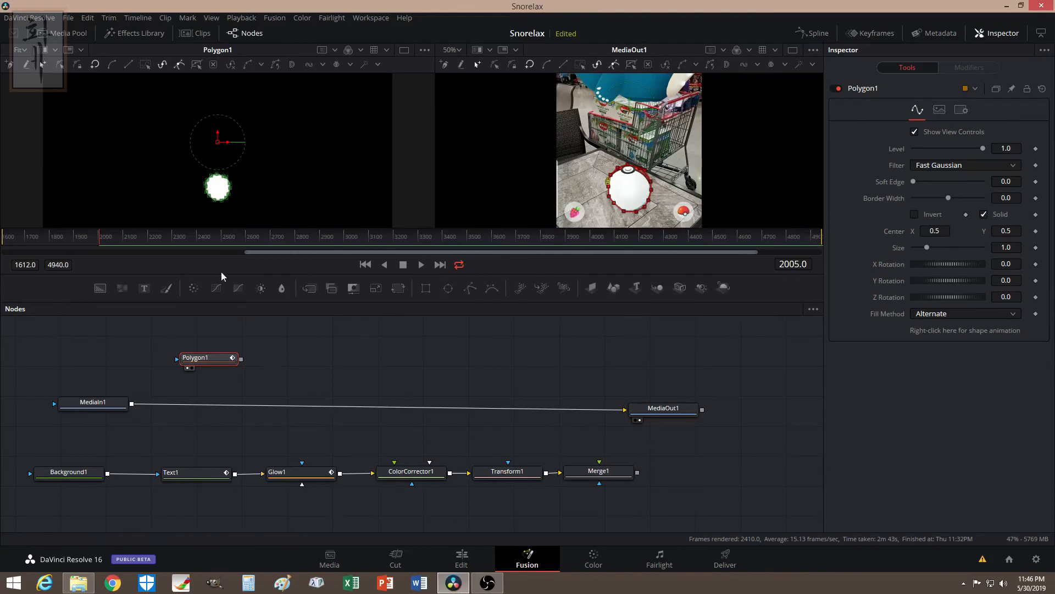
Step: Select all the Polygon1 mask points at frame 2006 and shift the mask up onto the ball
{"action": "key", "text": "Right"}
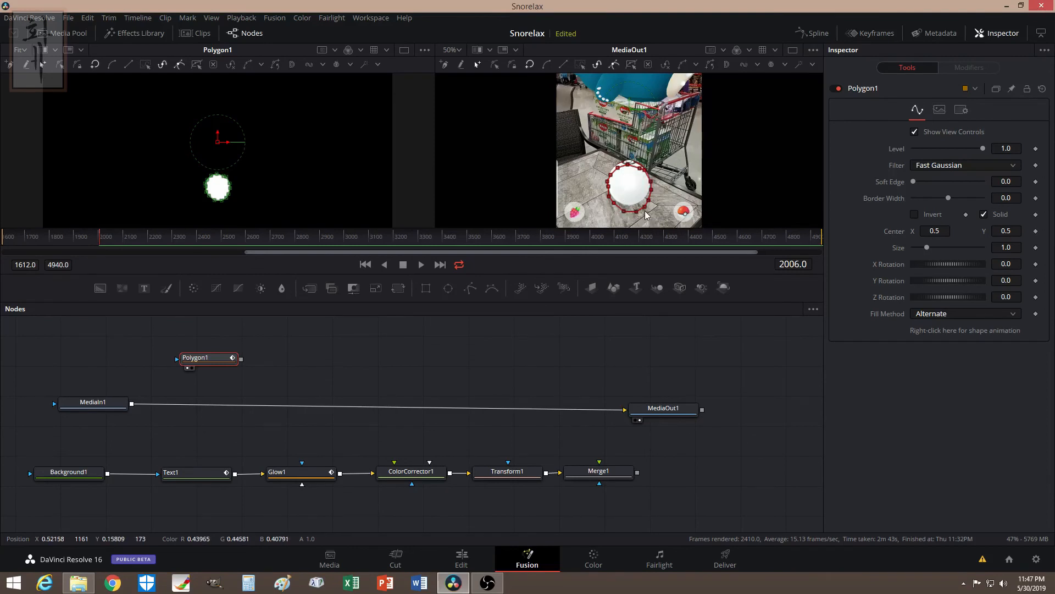
{"action": "left_click_drag", "start_coordinate": [673, 144], "coordinate": [582, 221]}
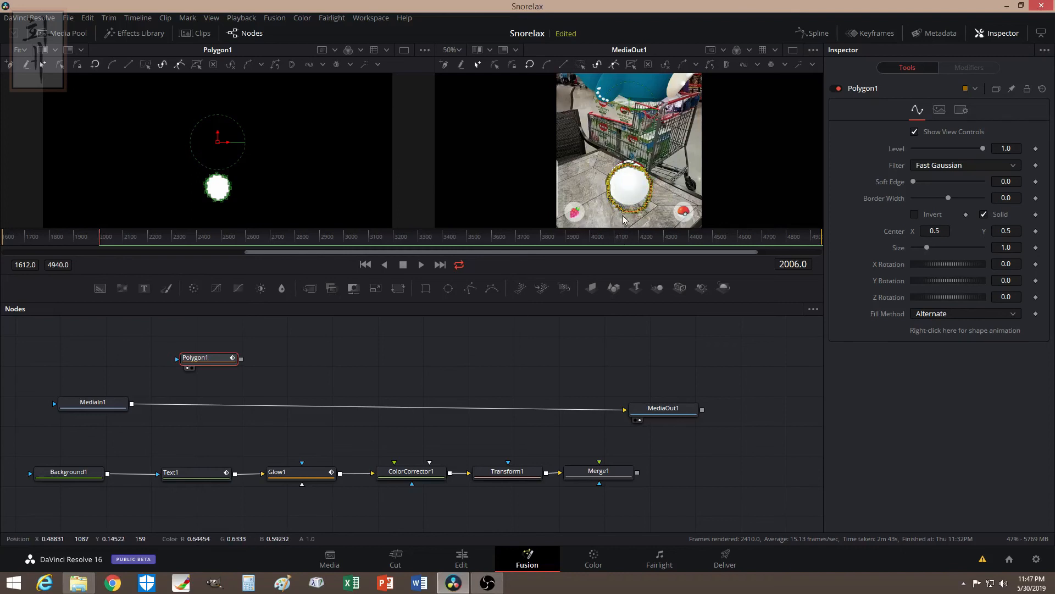
{"action": "left_click", "coordinate": [661, 190]}
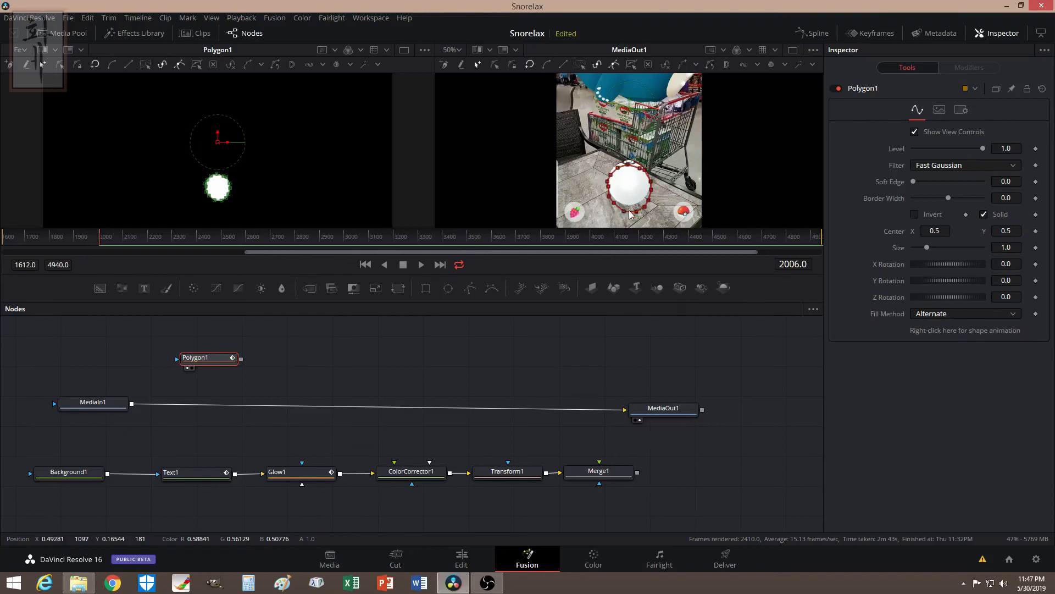
{"action": "left_click_drag", "start_coordinate": [675, 136], "coordinate": [585, 231]}
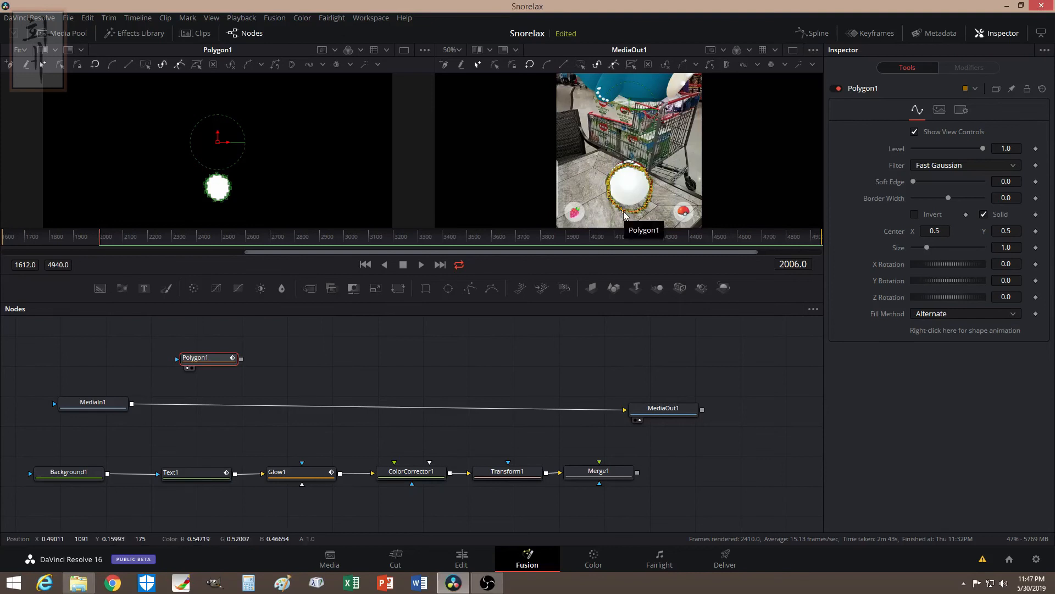
{"action": "left_click_drag", "start_coordinate": [624, 212], "coordinate": [623, 205]}
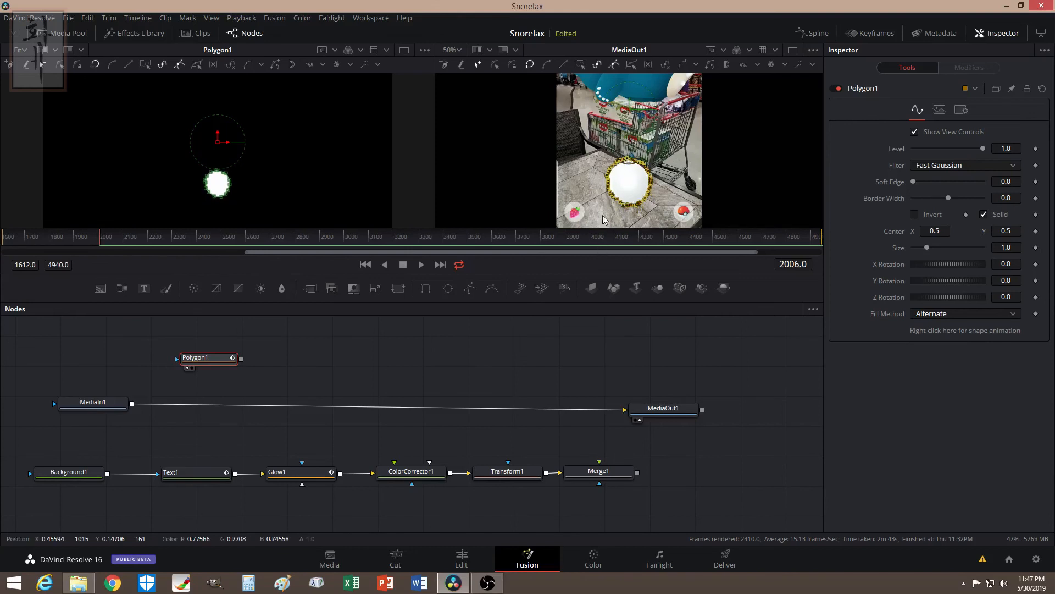
Step: Shift the whole mask onto the ball at frame 2008
{"action": "key", "text": "Right"}
{"action": "key", "text": "Right"}
{"action": "left_click_drag", "start_coordinate": [626, 208], "coordinate": [622, 200]}
Step: Step back to frame 2003 and forward to frame 2009 to check how the mask follows the ball
{"action": "key", "text": "Left"}
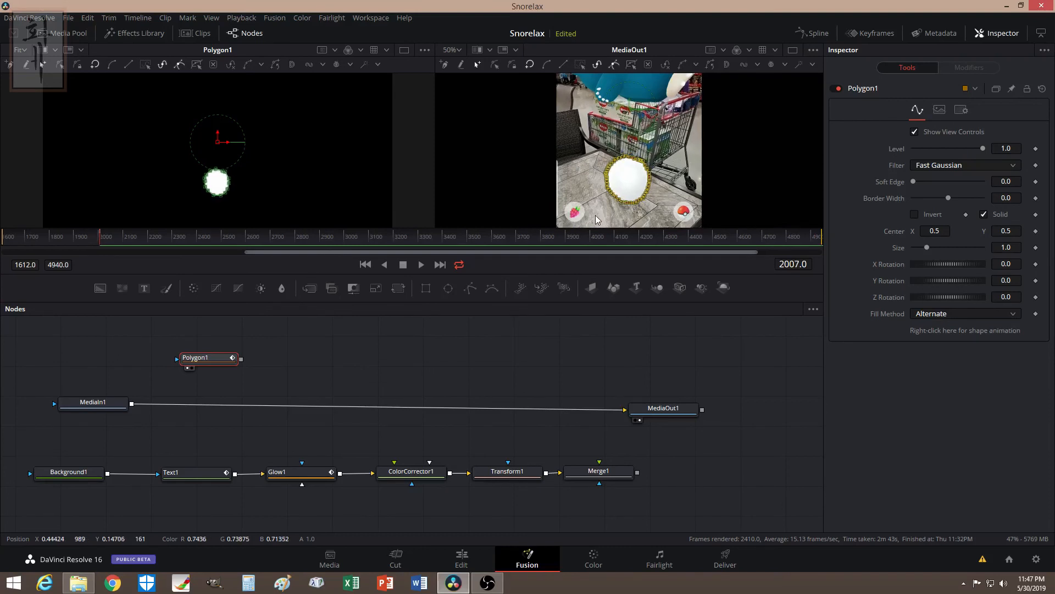
{"action": "key", "text": "Left"}
{"action": "key", "text": "Left"}
{"action": "key", "text": "Left"}
{"action": "key", "text": "Left"}
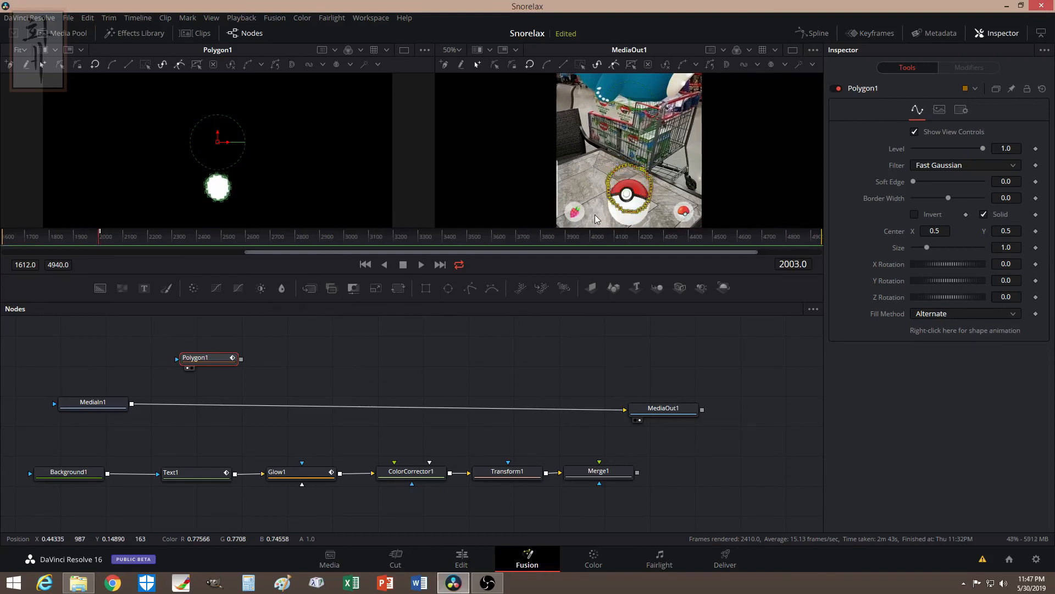
{"action": "key", "text": "Right"}
{"action": "key", "text": "Right"}
{"action": "key", "text": "Right"}
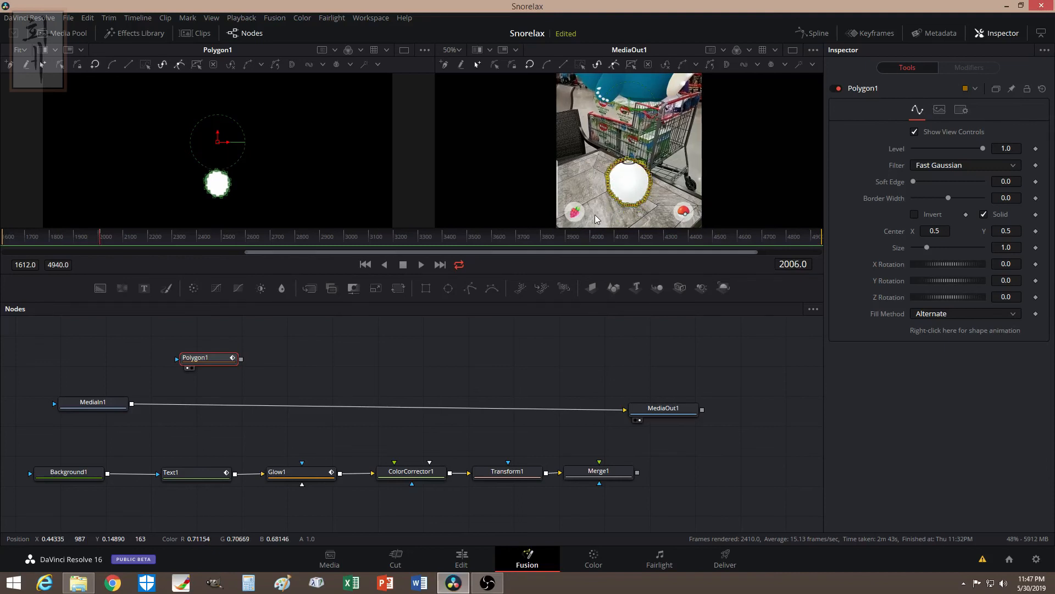
{"action": "key", "text": "Right"}
{"action": "key", "text": "Right"}
{"action": "key", "text": "Right"}
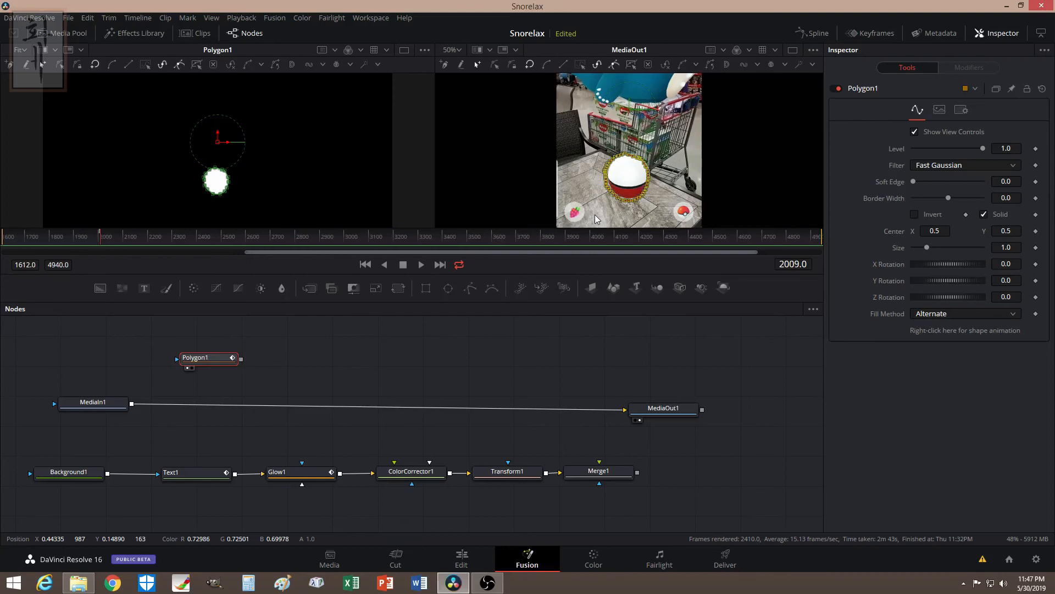
Step: Reposition the whole mask over the ball at frames 2009 and 2017
{"action": "left_click_drag", "start_coordinate": [621, 200], "coordinate": [622, 197]}
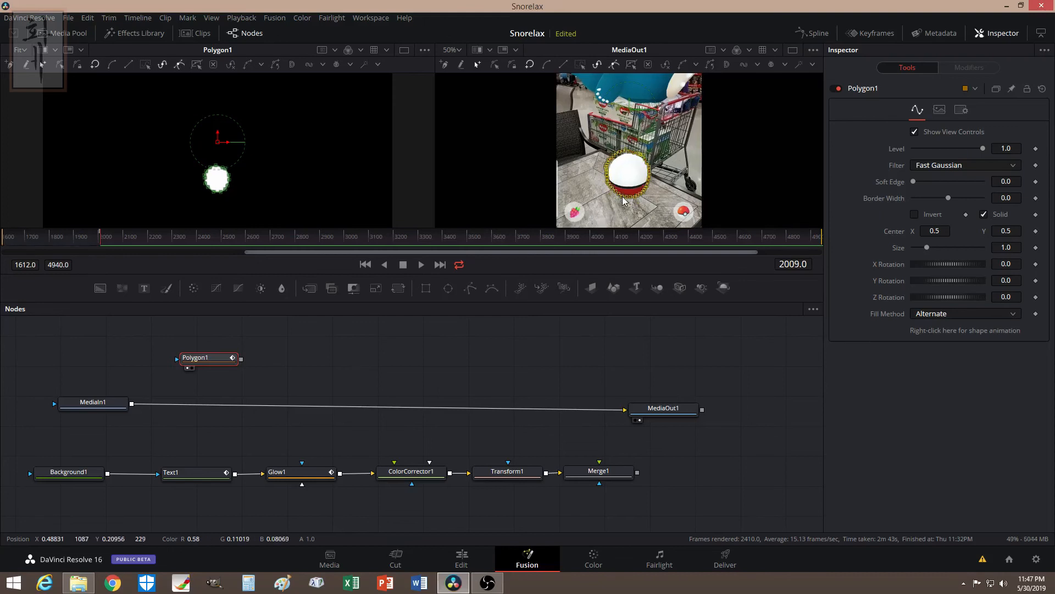
{"action": "key", "text": "Right"}
{"action": "key", "text": "Right"}
{"action": "key", "text": "Right"}
{"action": "key", "text": "Right"}
{"action": "key", "text": "Right"}
{"action": "key", "text": "Right"}
{"action": "key", "text": "Right"}
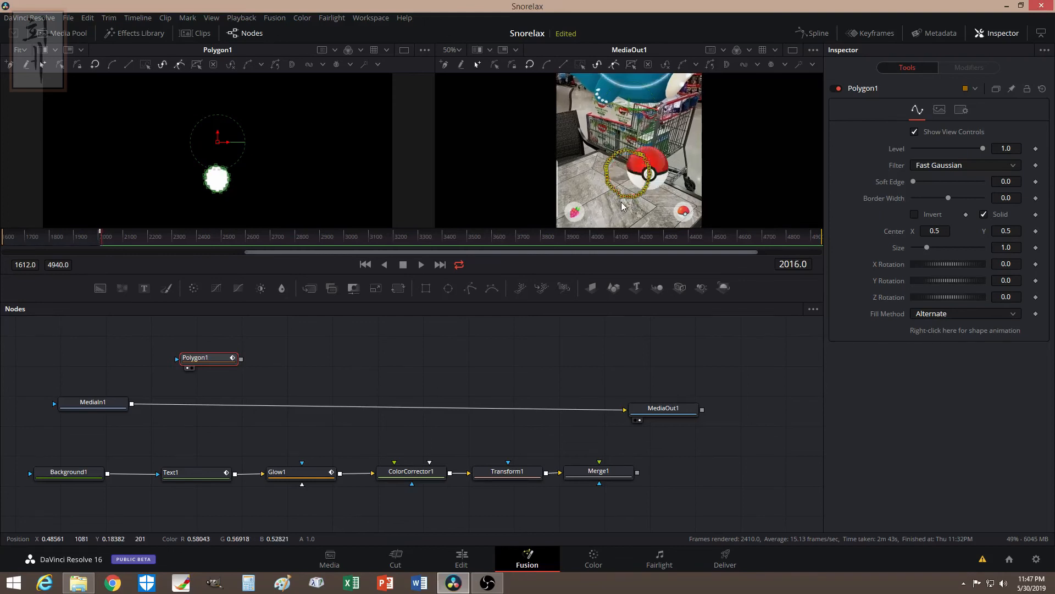
{"action": "key", "text": "Right"}
{"action": "left_click_drag", "start_coordinate": [625, 196], "coordinate": [645, 189]}
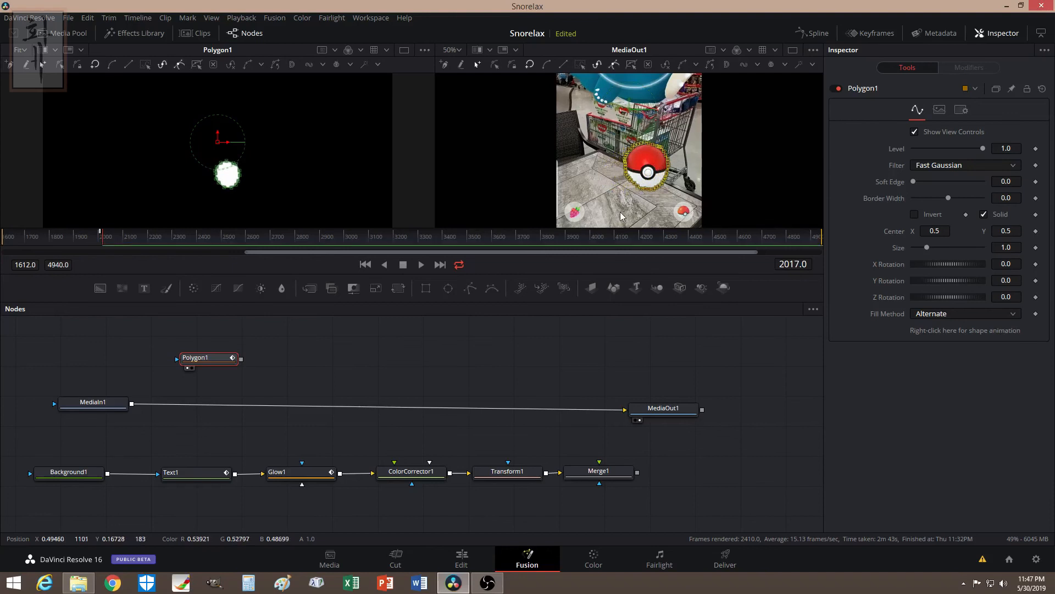
Step: Step back to frame 2016 and adjust the mask's position over the ball around that frame
{"action": "key", "text": "Left"}
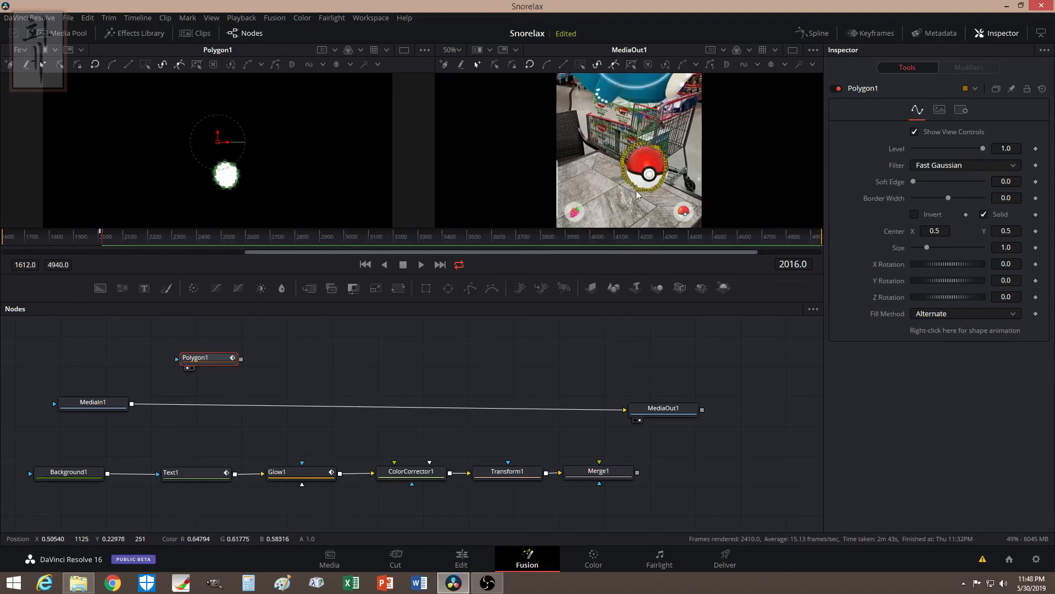
{"action": "left_click_drag", "start_coordinate": [638, 193], "coordinate": [624, 203]}
{"action": "key", "text": "Left"}
{"action": "key", "text": "Right"}
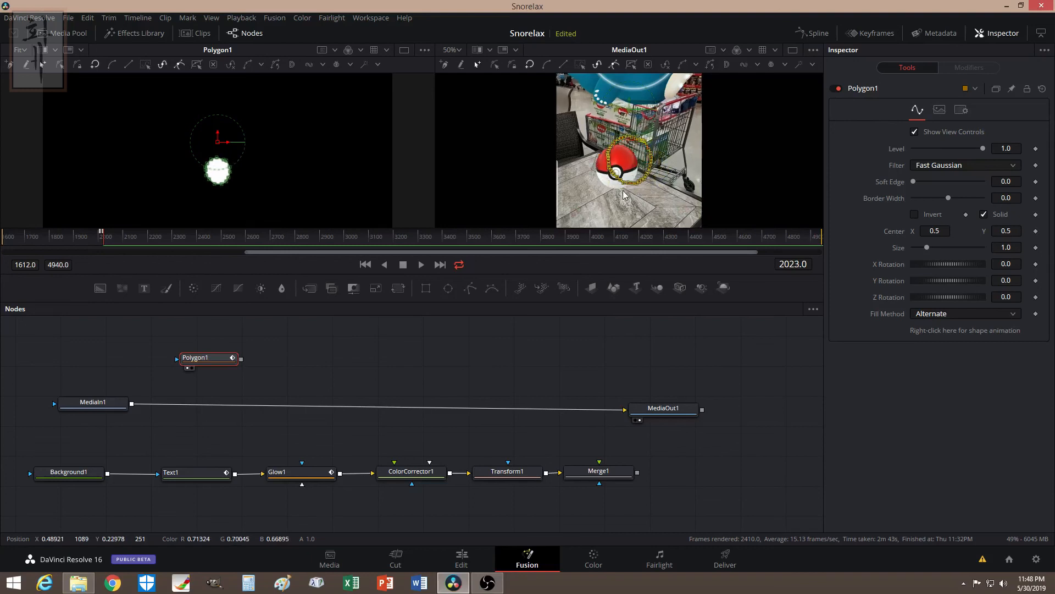
Step: Move the whole mask along with the ball from frame 2023 to frame 2025
{"action": "left_click_drag", "start_coordinate": [625, 188], "coordinate": [616, 196]}
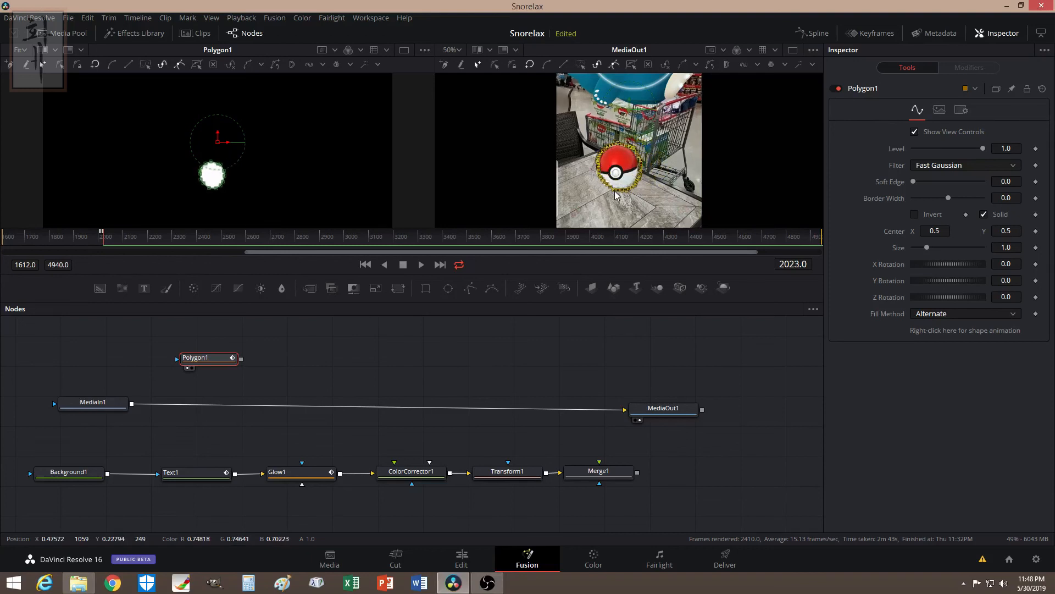
{"action": "key", "text": "Right"}
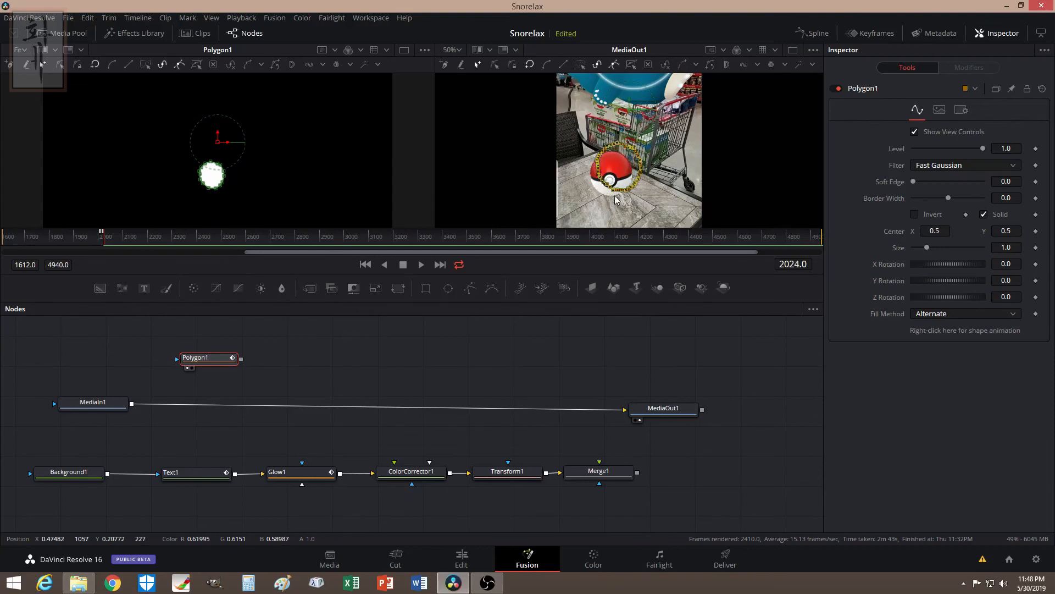
{"action": "left_click_drag", "start_coordinate": [614, 192], "coordinate": [602, 207]}
{"action": "key", "text": "Right"}
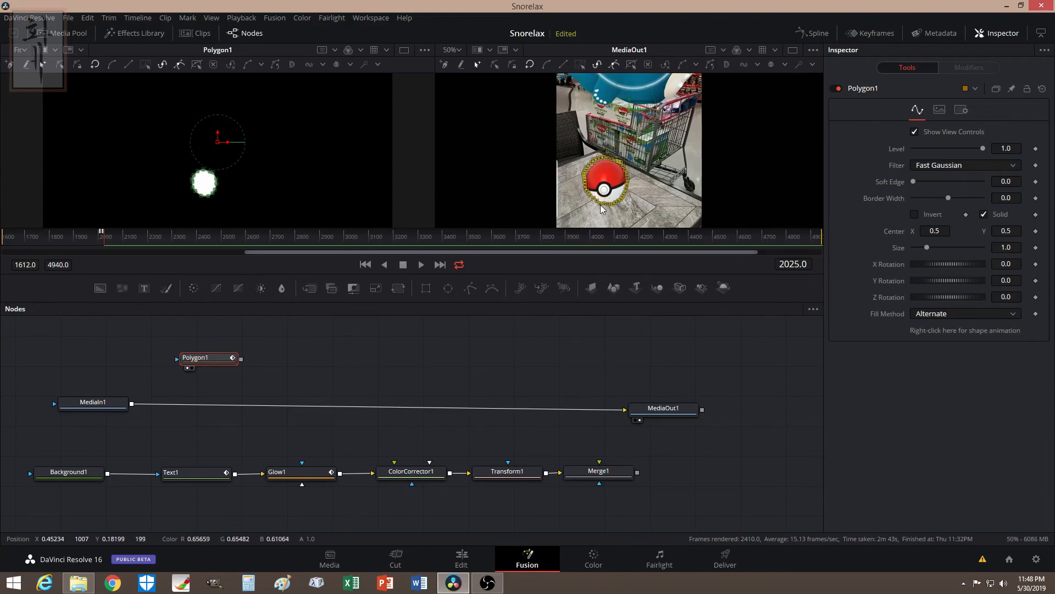
Step: Reposition the whole polygon mask over the ball at frames 2026 and 2033
{"action": "key", "text": "Right"}
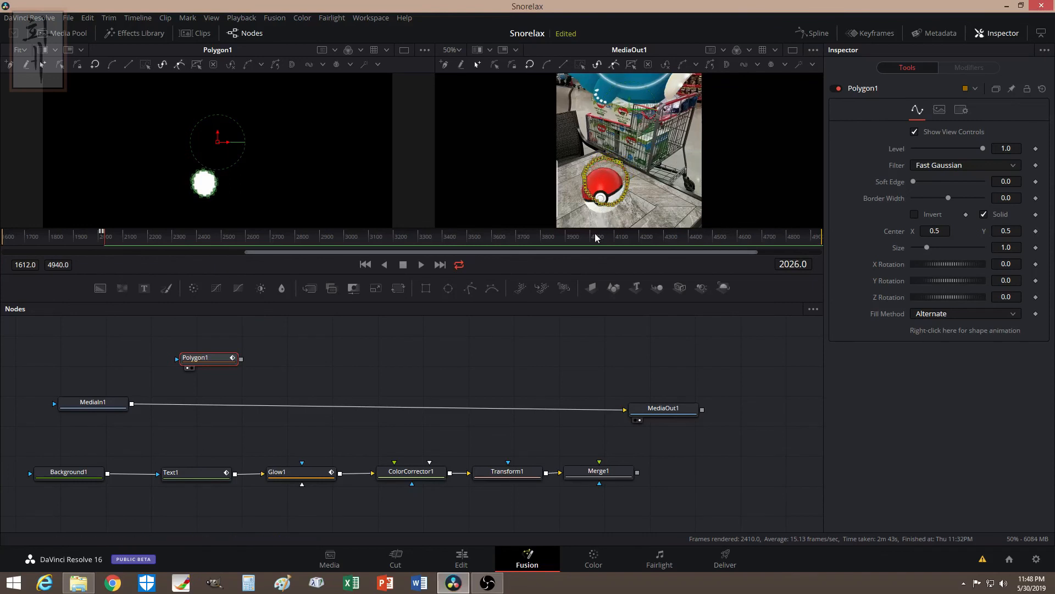
{"action": "left_click_drag", "start_coordinate": [601, 208], "coordinate": [594, 221]}
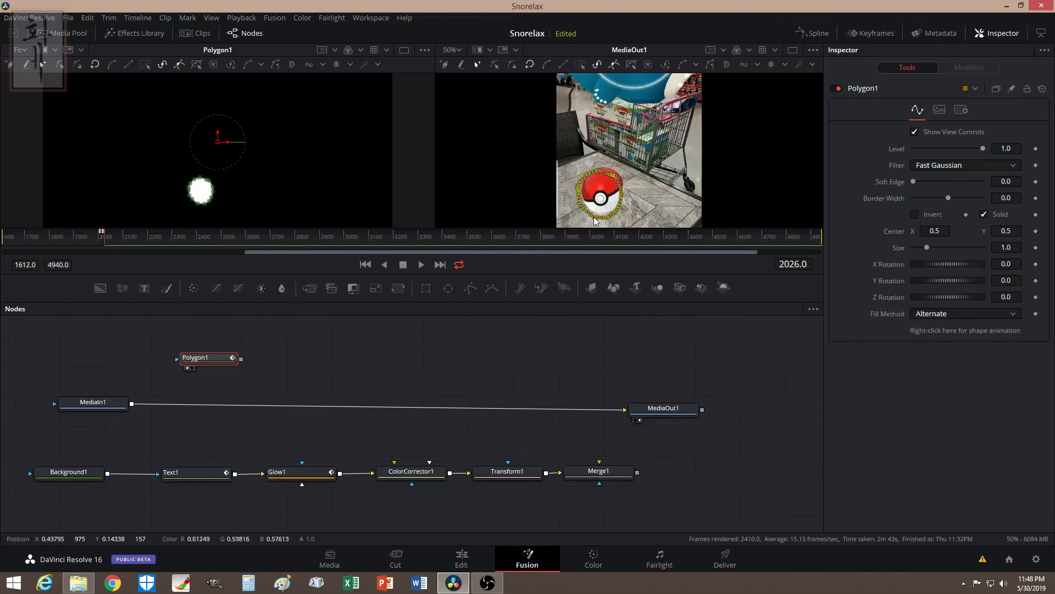
{"action": "key", "text": "Right"}
{"action": "key", "text": "Right"}
{"action": "key", "text": "Right"}
{"action": "key", "text": "Right"}
{"action": "key", "text": "Right"}
{"action": "key", "text": "Right"}
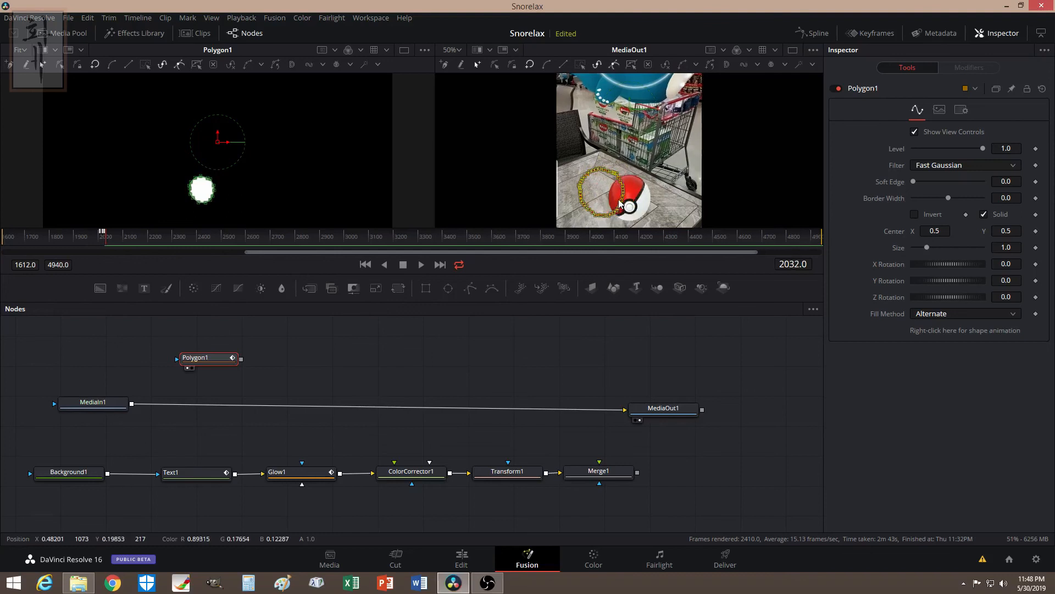
{"action": "key", "text": "Right"}
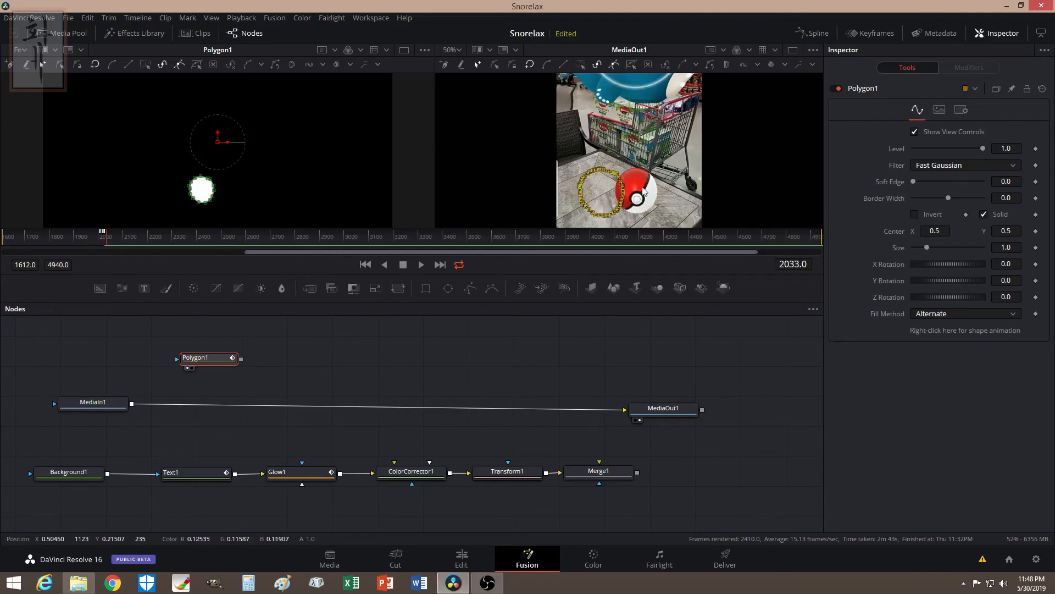
{"action": "left_click_drag", "start_coordinate": [593, 213], "coordinate": [565, 216]}
{"action": "key", "text": "ctrl+z"}
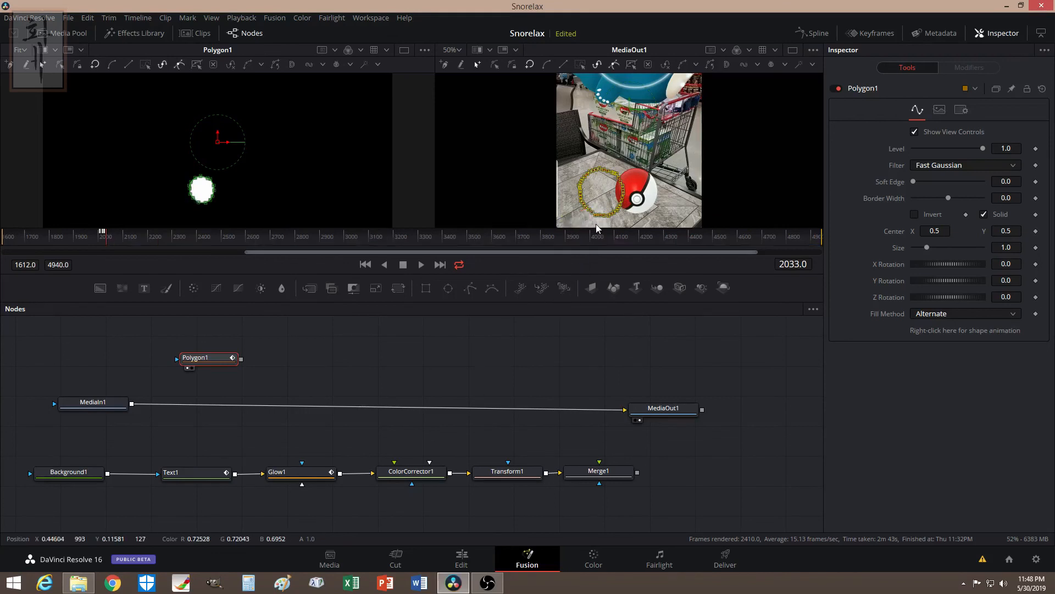
{"action": "left_click_drag", "start_coordinate": [597, 219], "coordinate": [631, 217]}
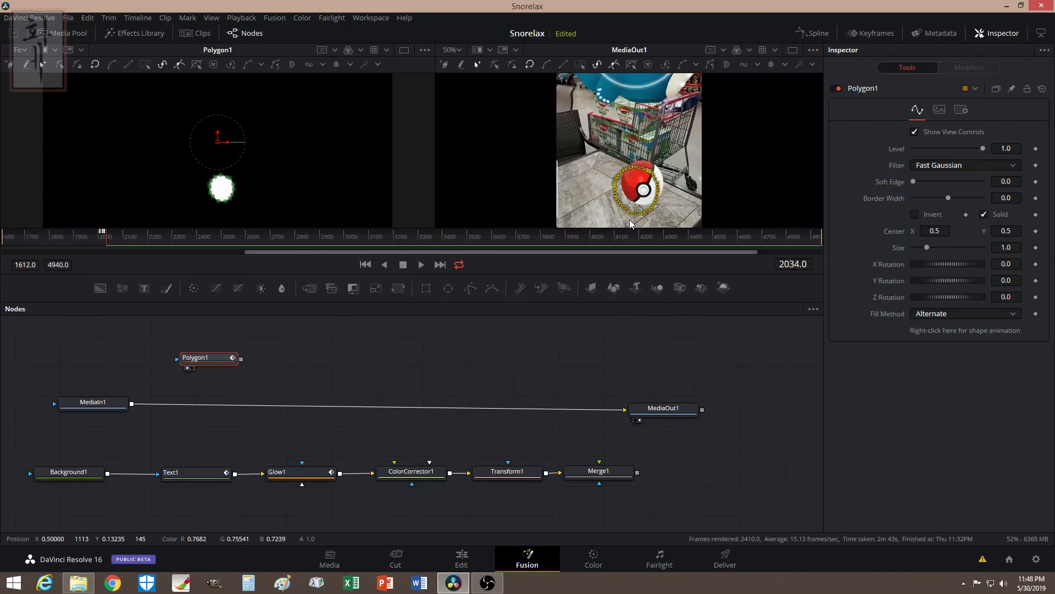
Step: Move the whole mask onto the ball at frame 2034 and keep it following the ball up to frame 2037
{"action": "left_click_drag", "start_coordinate": [631, 217], "coordinate": [641, 191]}
{"action": "key", "text": "Right"}
{"action": "key", "text": "Right"}
{"action": "key", "text": "Left"}
{"action": "key", "text": "Left"}
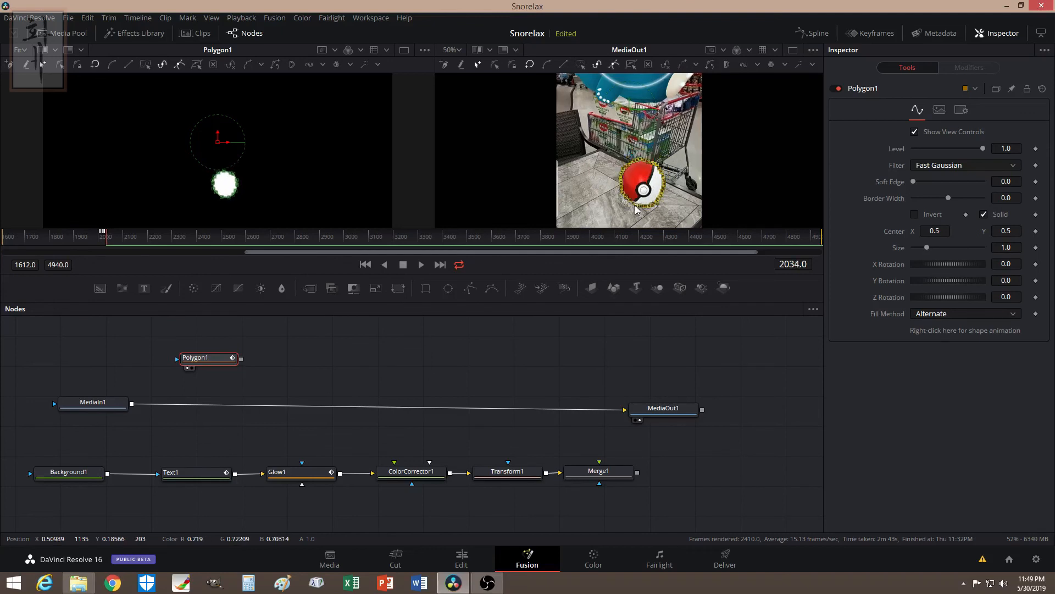
{"action": "key", "text": "Right"}
{"action": "key", "text": "Right"}
{"action": "key", "text": "Right"}
{"action": "key", "text": "Right"}
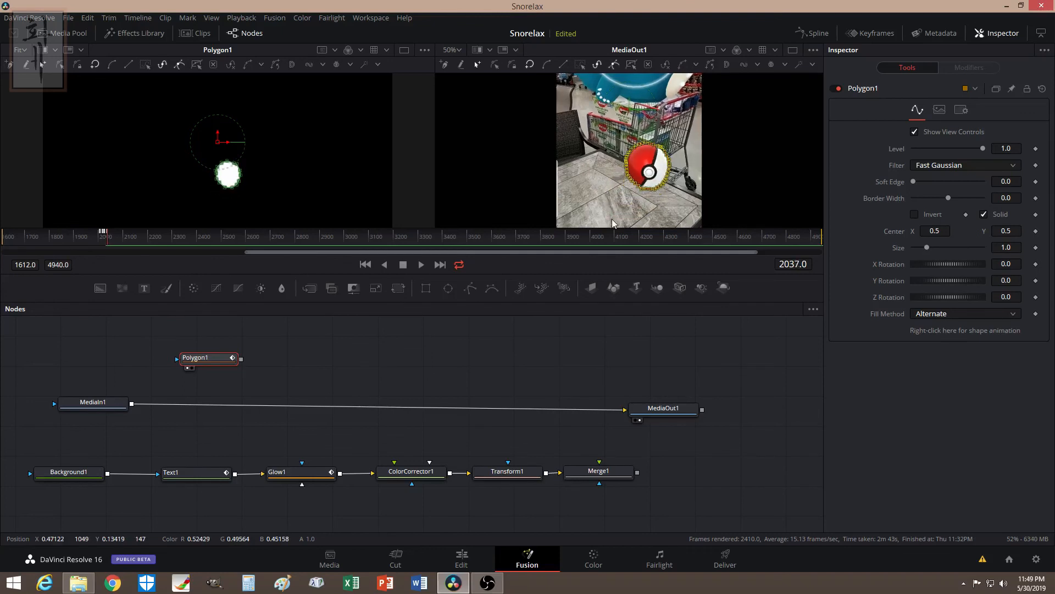
Step: Step back to frame 2031 and forward to frame 2036 to check how closely the mask follows the ball
{"action": "key", "text": "Left"}
{"action": "key", "text": "Left"}
{"action": "key", "text": "Left"}
{"action": "key", "text": "Left"}
{"action": "key", "text": "Left"}
{"action": "key", "text": "Left"}
{"action": "key", "text": "Left"}
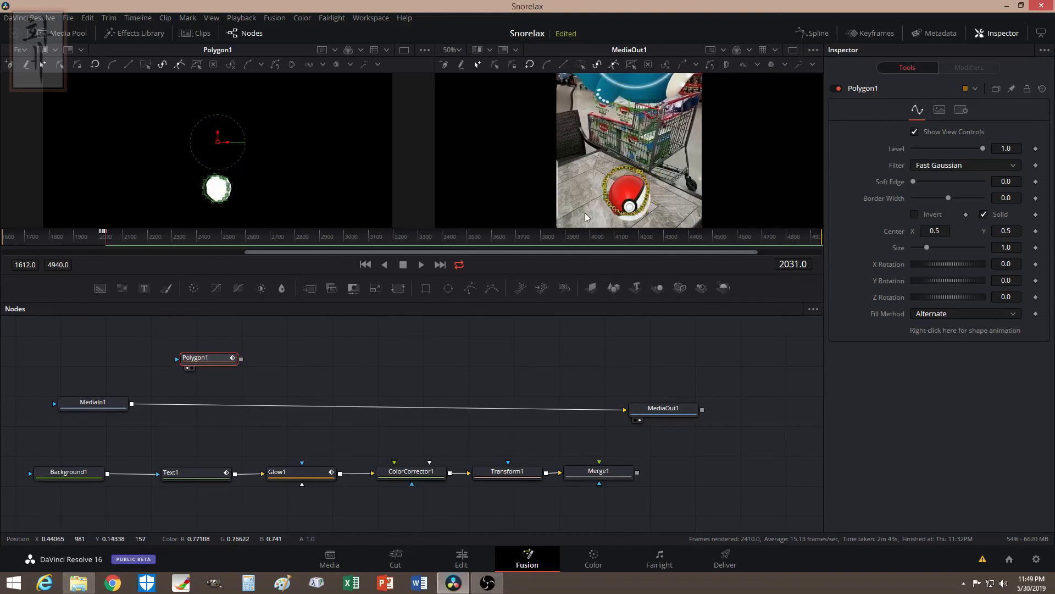
{"action": "key", "text": "Right"}
{"action": "key", "text": "Right"}
{"action": "key", "text": "Right"}
{"action": "key", "text": "Right"}
{"action": "key", "text": "Right"}
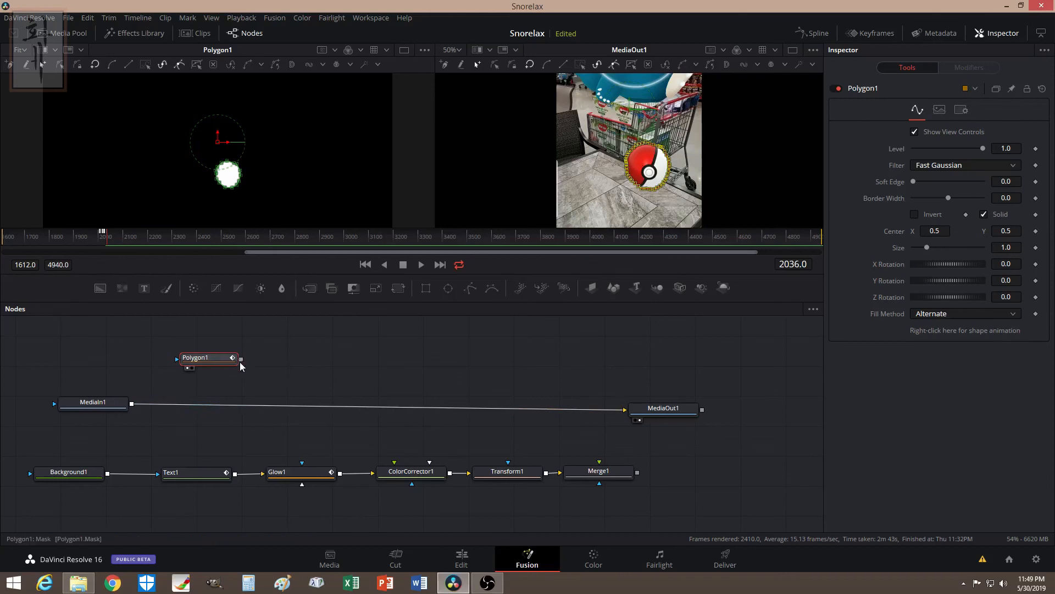
Step: Connect the Polygon1 output to the mask input of MediaIn1
{"action": "left_click_drag", "start_coordinate": [241, 363], "coordinate": [55, 409]}
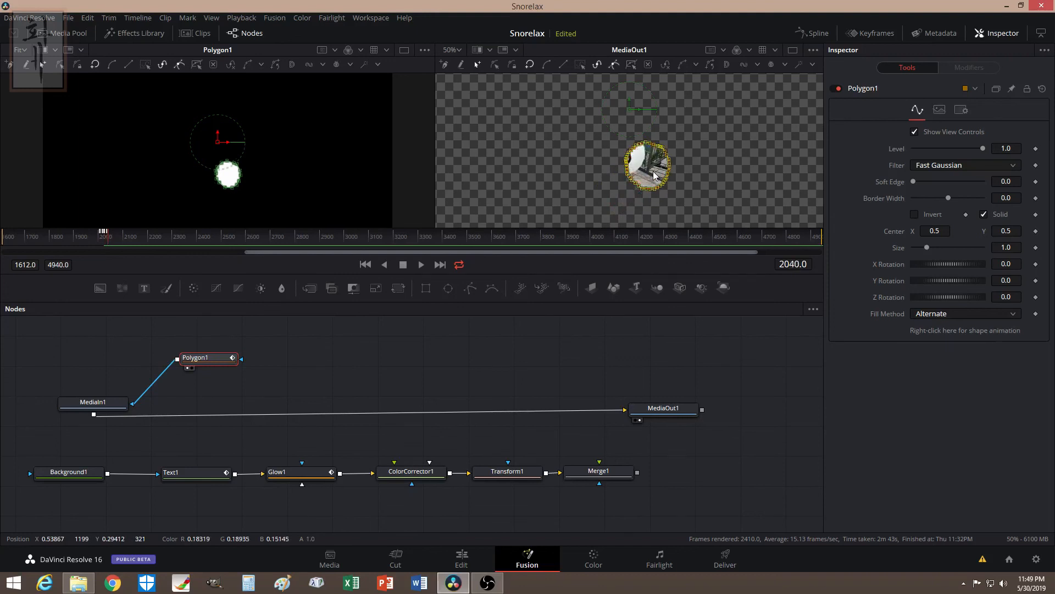
Step: Step from frame 2040 back to frame 2025 and forward to frame 2029 to examine the cut-out ball
{"action": "key", "text": "Left"}
{"action": "key", "text": "Left"}
{"action": "key", "text": "Left"}
{"action": "key", "text": "Left"}
{"action": "key", "text": "Left"}
{"action": "key", "text": "Left"}
{"action": "key", "text": "Left"}
{"action": "key", "text": "Left"}
{"action": "key", "text": "Left"}
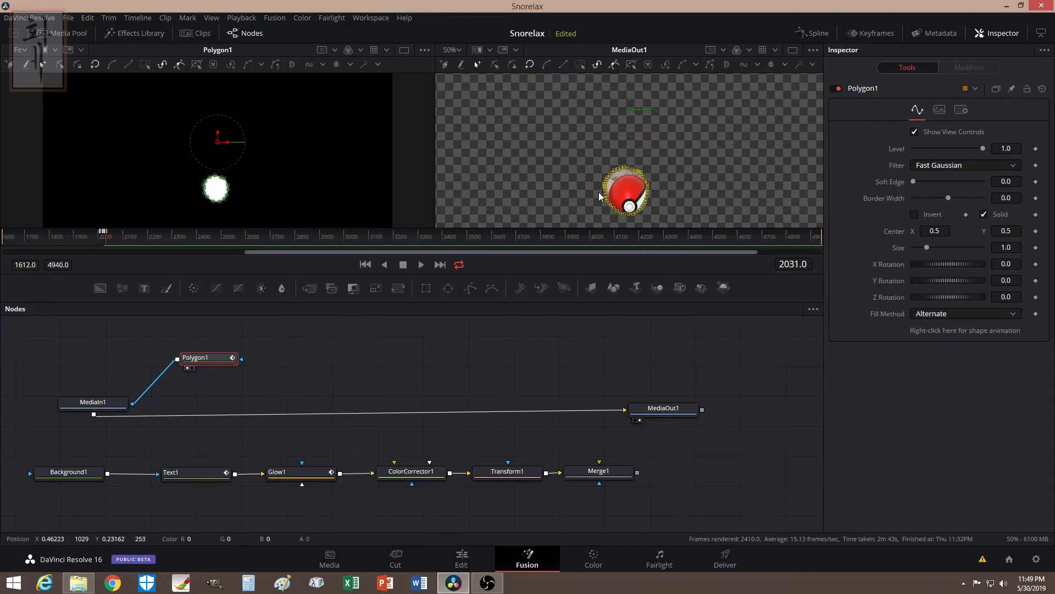
{"action": "key", "text": "Left"}
{"action": "key", "text": "Left"}
{"action": "key", "text": "Left"}
{"action": "key", "text": "Left"}
{"action": "key", "text": "Left"}
{"action": "key", "text": "Left"}
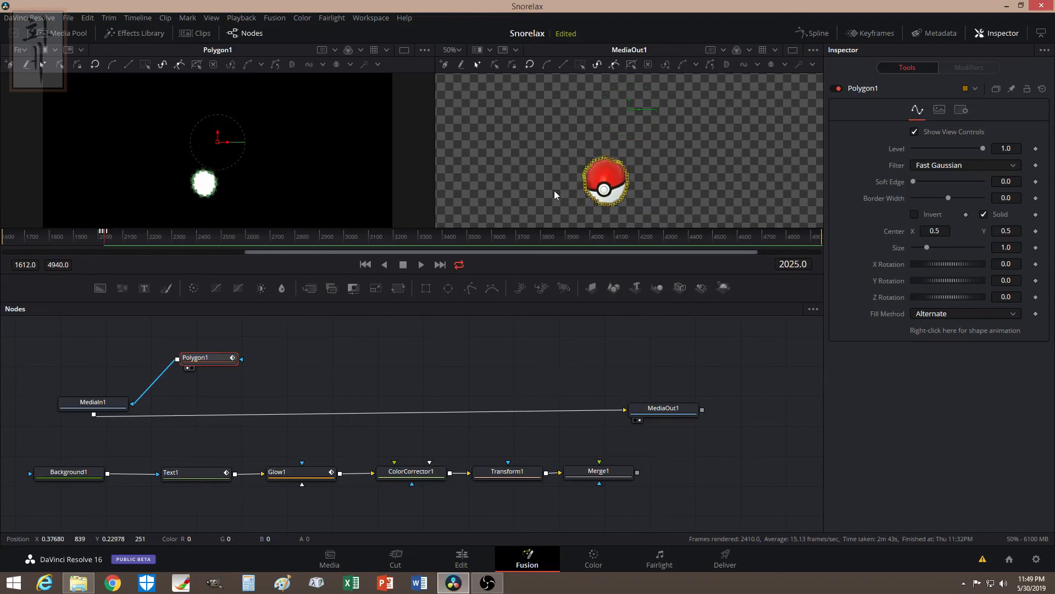
{"action": "key", "text": "Right"}
{"action": "key", "text": "Right"}
{"action": "key", "text": "Right"}
{"action": "key", "text": "Right"}
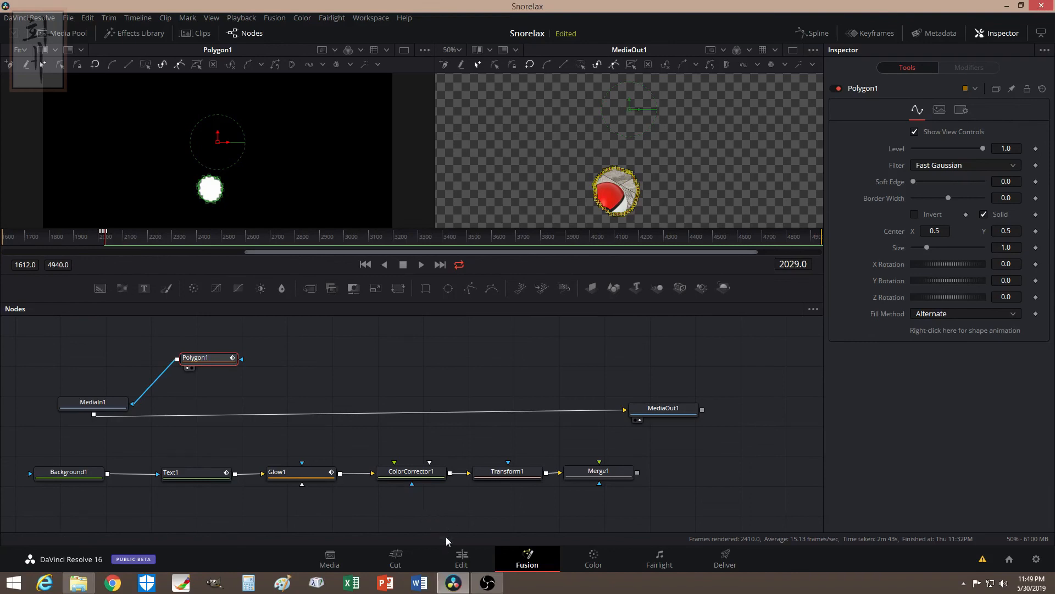
Step: Switch to the Edit page and compare the composite at 01:01:19:03 with the following frame
{"action": "left_click", "coordinate": [465, 566]}
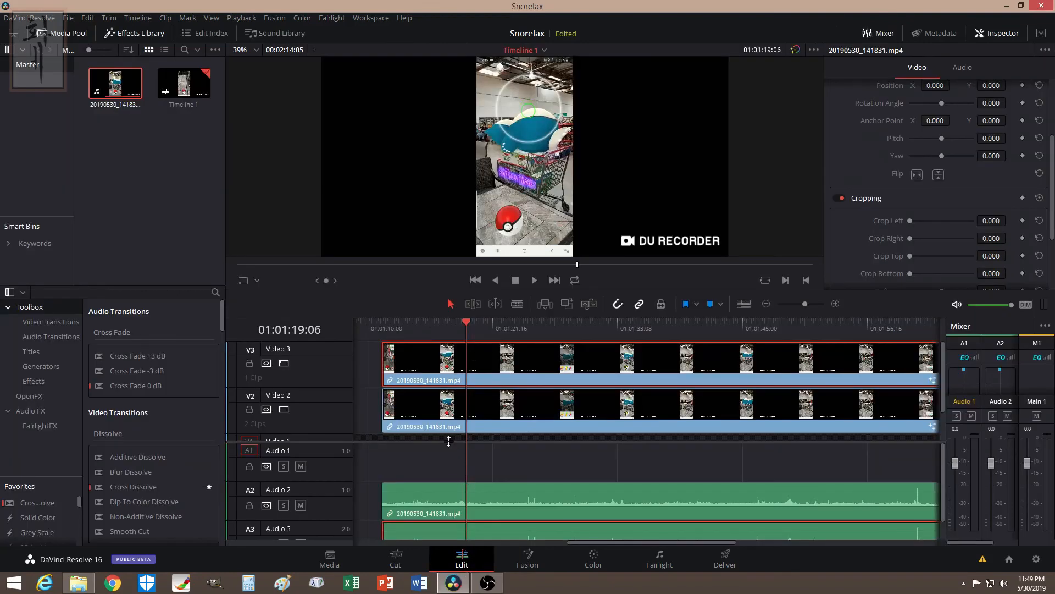
{"action": "left_click", "coordinate": [466, 324]}
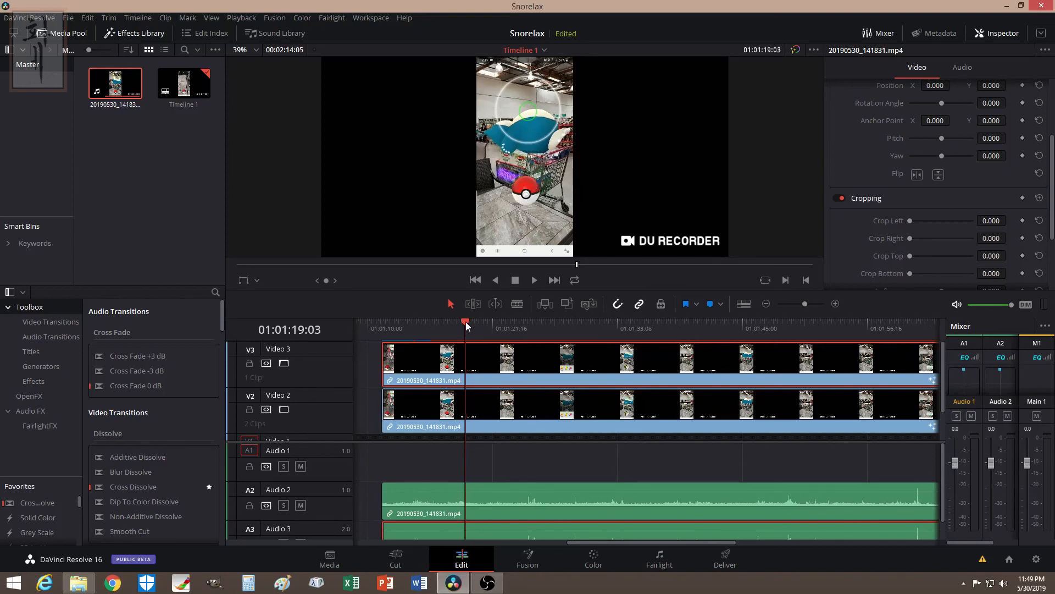
{"action": "key", "text": "Right"}
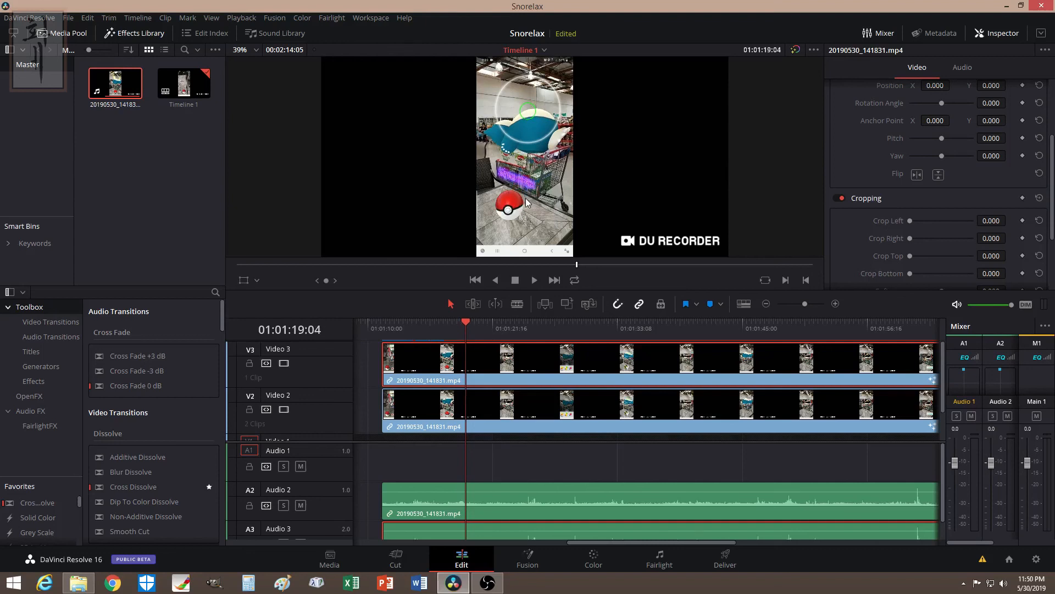
{"action": "key", "text": "Left"}
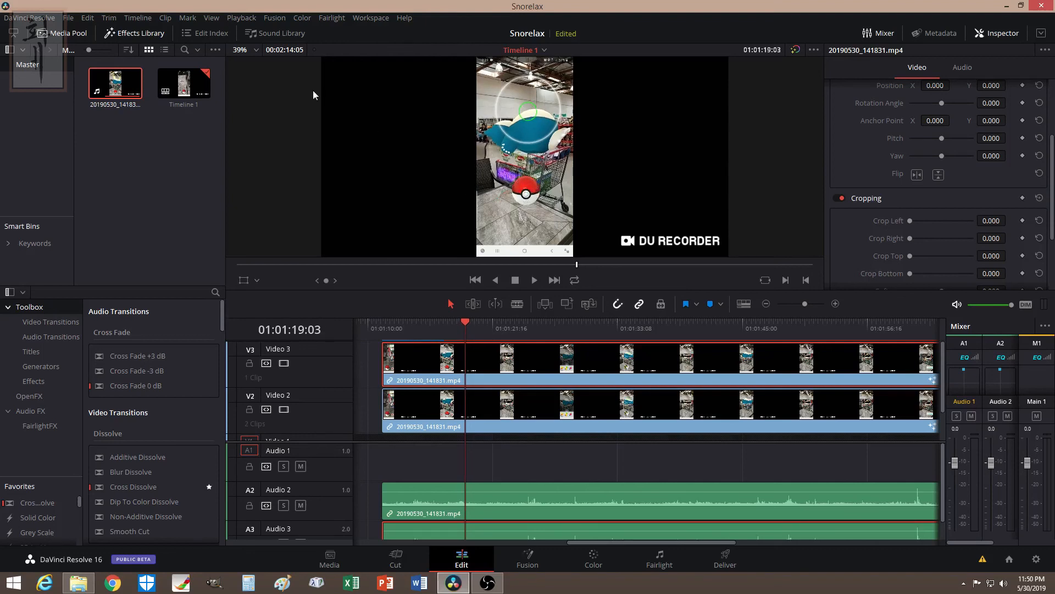
Step: Enlarge the timeline viewer to 75% and compare the ball over the label at 01:01:19:03 and 01:01:19:04
{"action": "left_click", "coordinate": [255, 50]}
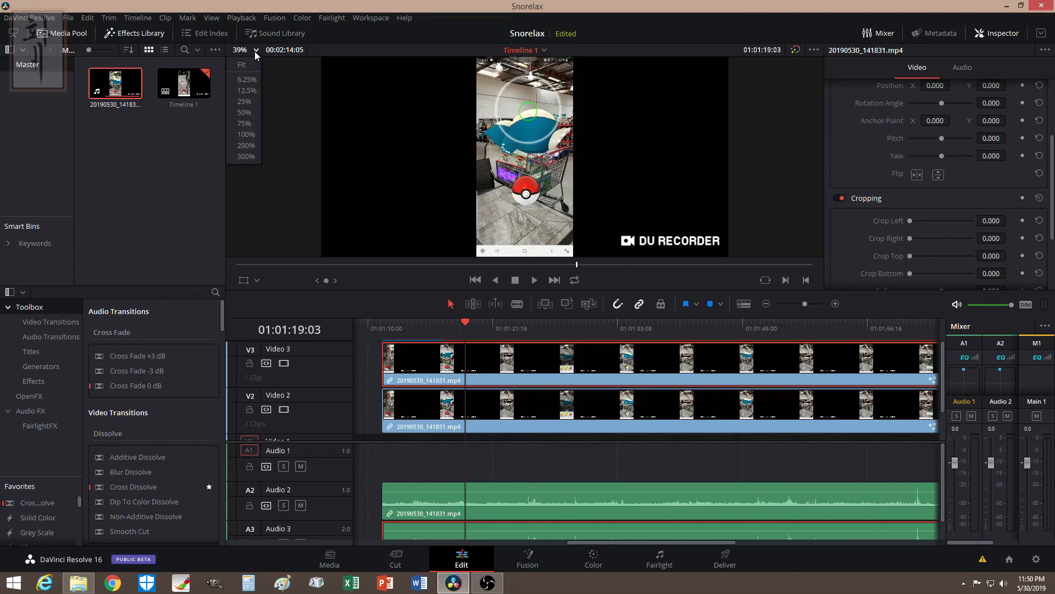
{"action": "left_click", "coordinate": [246, 133]}
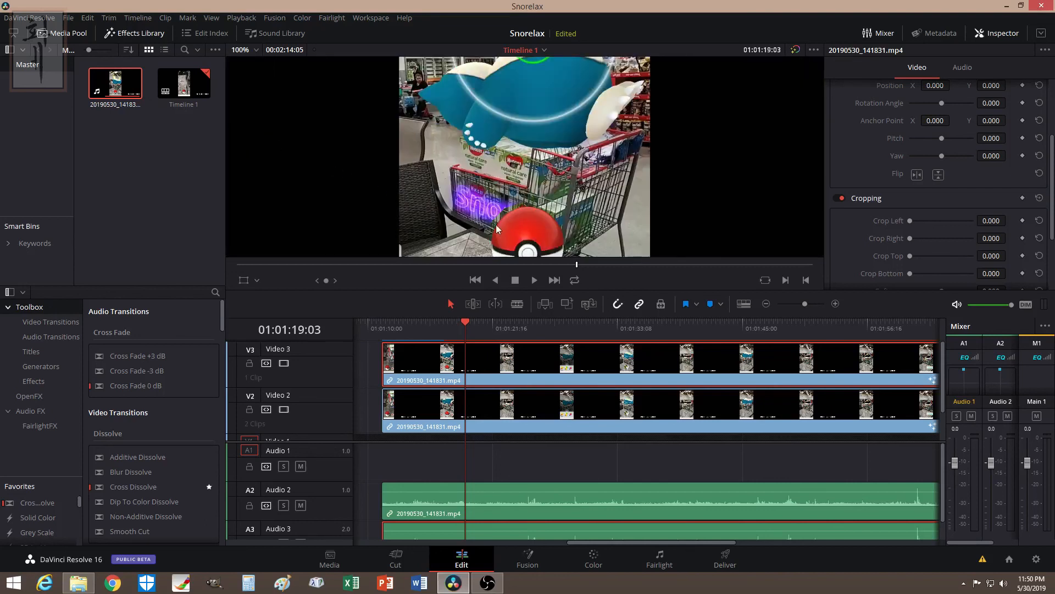
{"action": "left_click", "coordinate": [255, 51]}
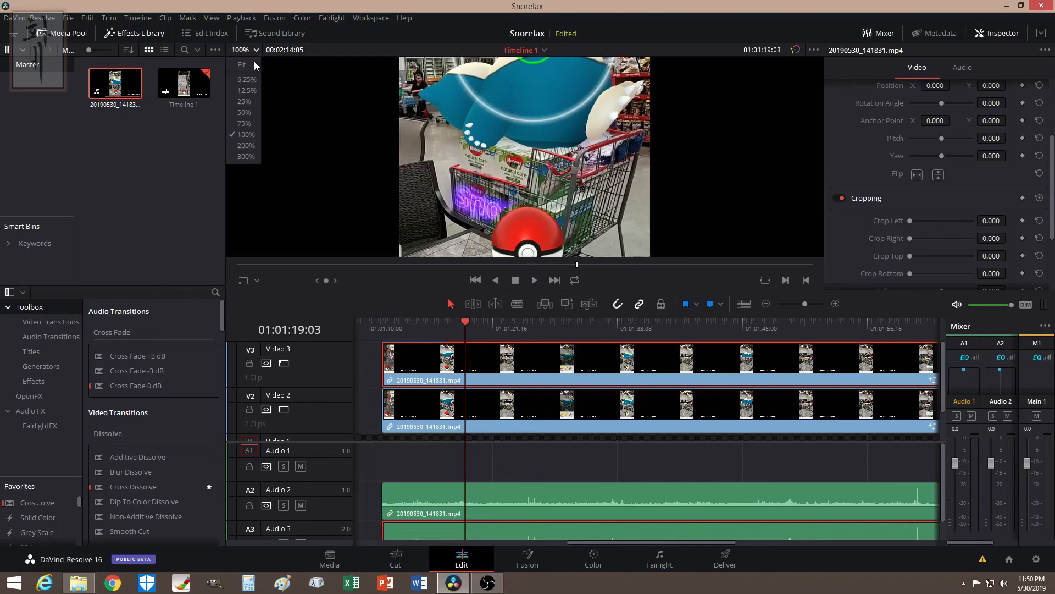
{"action": "left_click", "coordinate": [245, 123]}
{"action": "key", "text": "Right"}
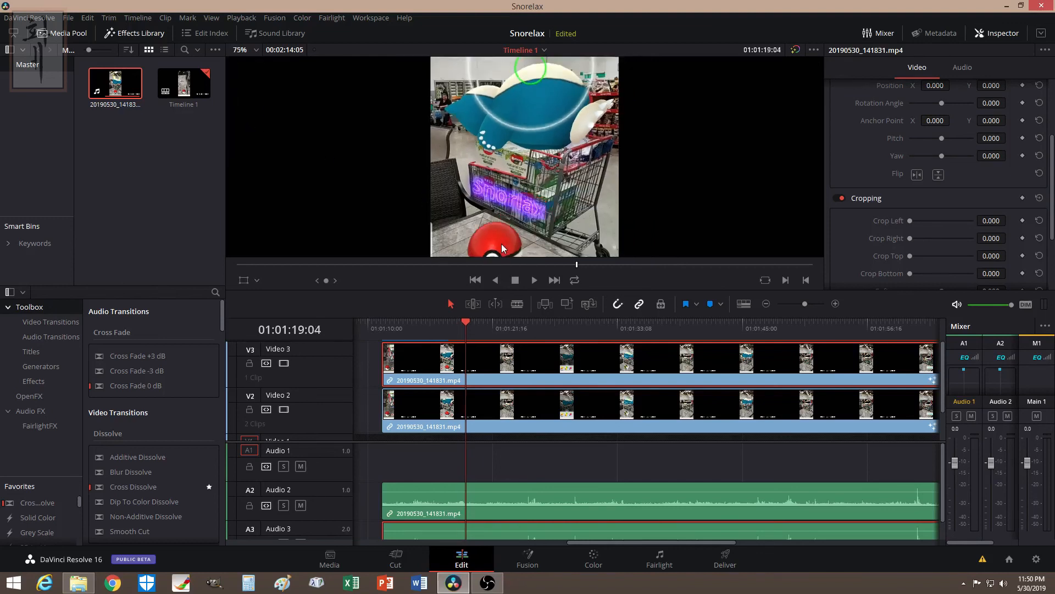
{"action": "key", "text": "Left"}
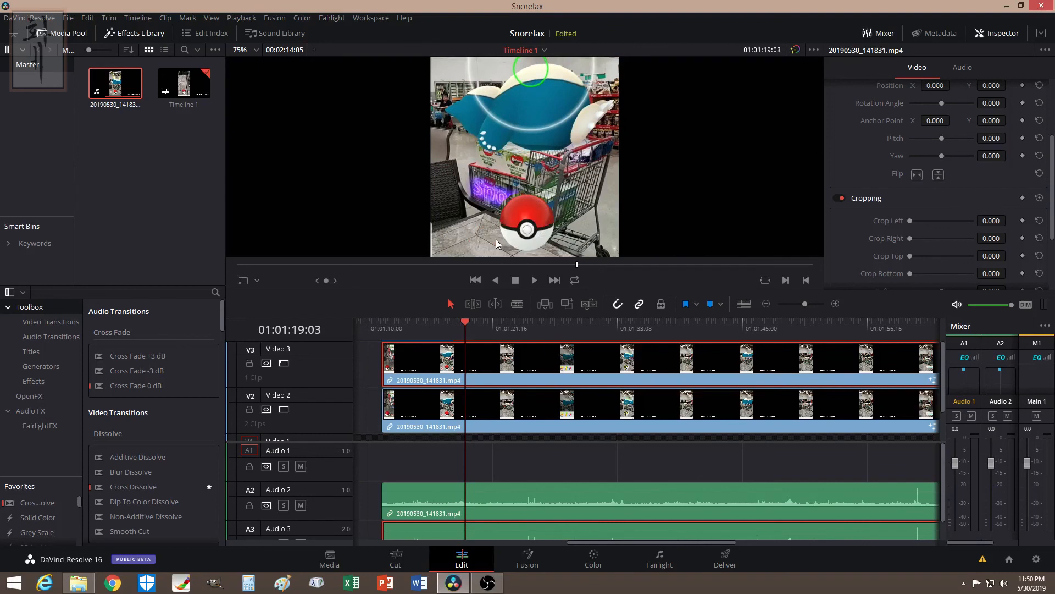
Step: Step through the frames around 01:01:18:23 and forward past 01:01:19:07 to examine how the ball covers the Snorlax label
{"action": "key", "text": "Right"}
{"action": "key", "text": "Left"}
{"action": "key", "text": "Left"}
{"action": "key", "text": "Left"}
{"action": "key", "text": "Left"}
{"action": "key", "text": "Left"}
{"action": "key", "text": "Left"}
{"action": "key", "text": "Left"}
{"action": "key", "text": "Right"}
{"action": "key", "text": "Right"}
{"action": "key", "text": "Right"}
{"action": "key", "text": "Right"}
{"action": "key", "text": "Right"}
{"action": "key", "text": "Right"}
{"action": "key", "text": "Right"}
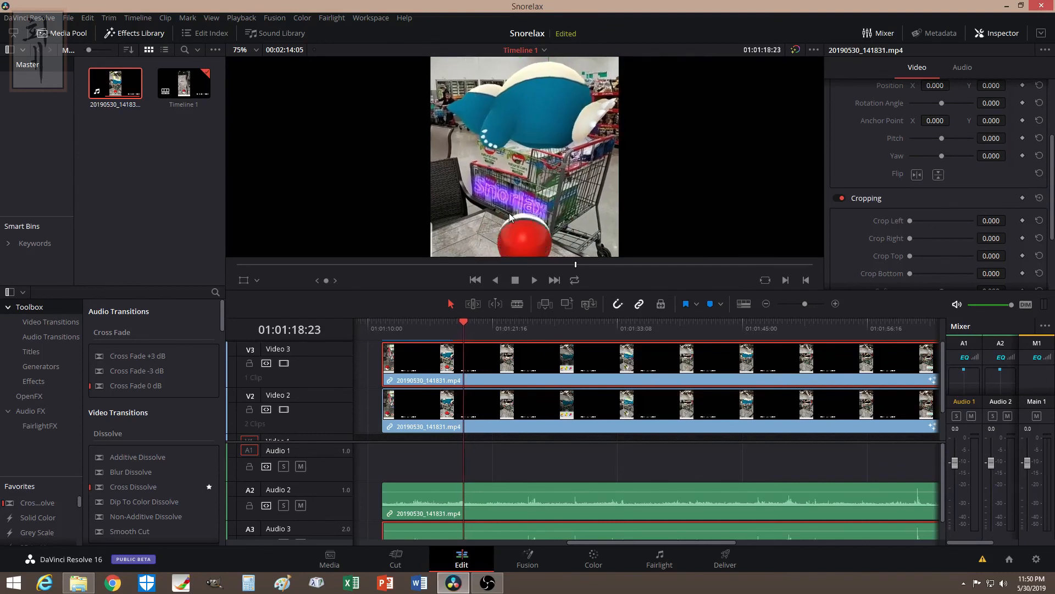
{"action": "key", "text": "Right"}
{"action": "key", "text": "Right"}
{"action": "key", "text": "Right"}
{"action": "key", "text": "Right"}
{"action": "key", "text": "Right"}
{"action": "key", "text": "Right"}
{"action": "key", "text": "Right"}
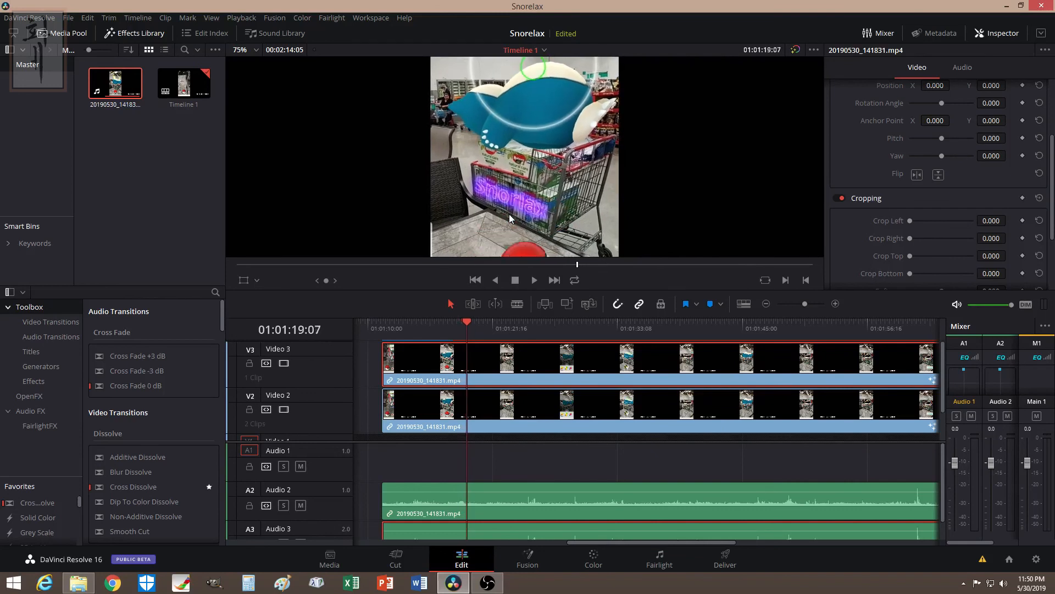
{"action": "key", "text": "Right"}
{"action": "key", "text": "Left"}
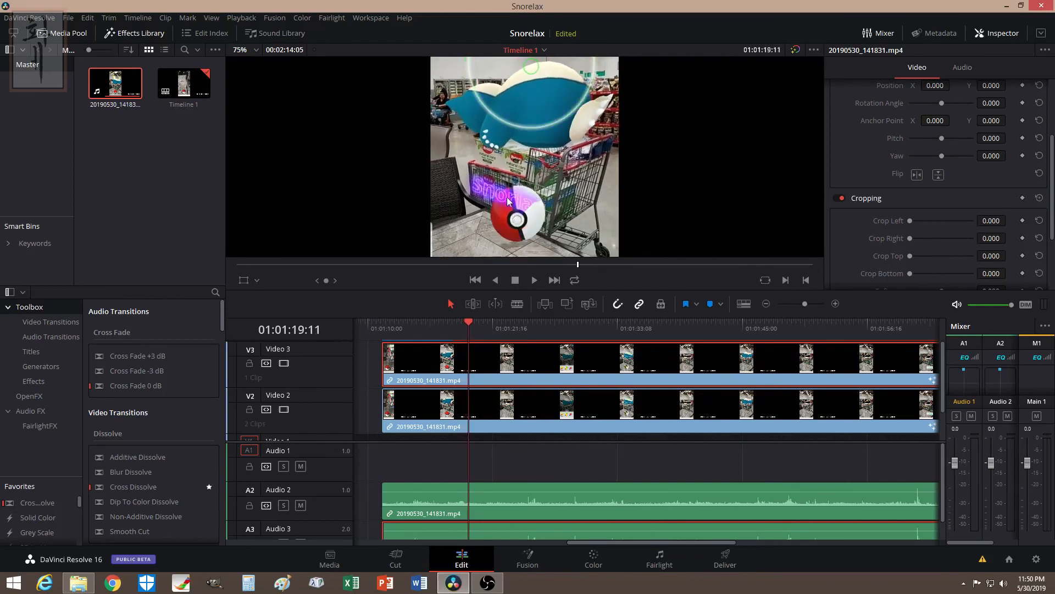
Step: Step through the frames between 01:01:19:16 and 01:01:19:07 to examine where the mask drifts off the ball
{"action": "key", "text": "Right"}
{"action": "key", "text": "Right"}
{"action": "key", "text": "Right"}
{"action": "key", "text": "Right"}
{"action": "key", "text": "Right"}
{"action": "key", "text": "Right"}
{"action": "key", "text": "Right"}
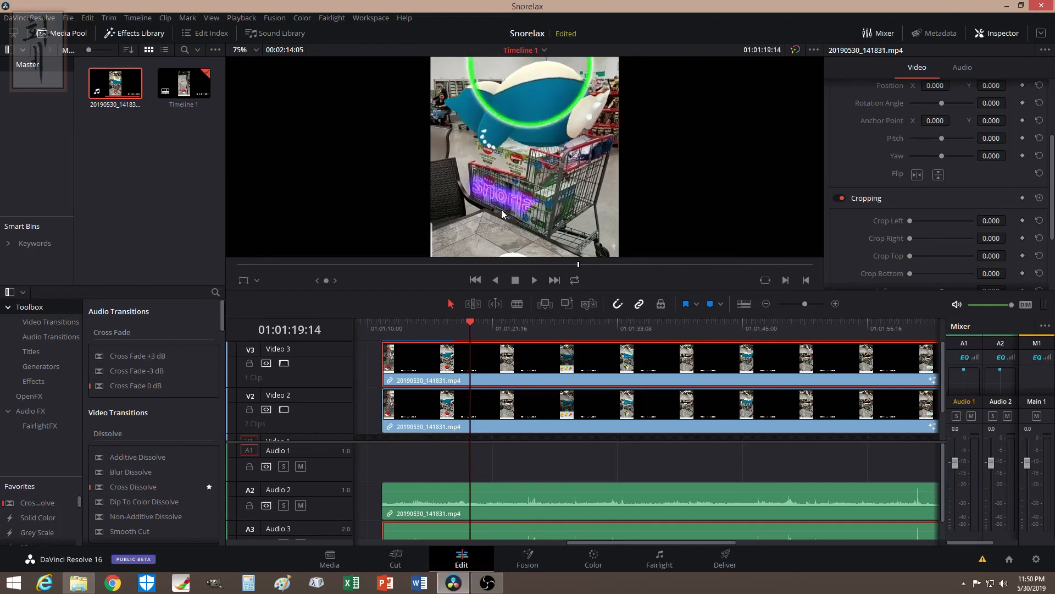
{"action": "key", "text": "Left"}
{"action": "key", "text": "Left"}
{"action": "key", "text": "Left"}
{"action": "key", "text": "Left"}
{"action": "key", "text": "Left"}
{"action": "key", "text": "Left"}
{"action": "key", "text": "Left"}
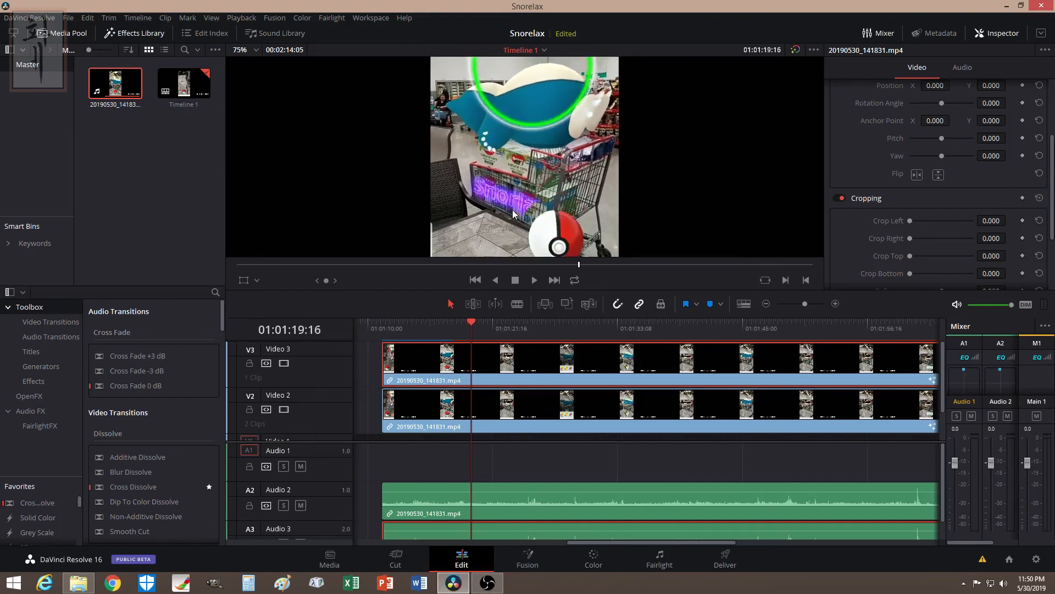
{"action": "key", "text": "Left"}
{"action": "key", "text": "Left"}
{"action": "key", "text": "Left"}
{"action": "key", "text": "Left"}
{"action": "key", "text": "Left"}
{"action": "key", "text": "Left"}
{"action": "key", "text": "Left"}
{"action": "key", "text": "Left"}
{"action": "key", "text": "Left"}
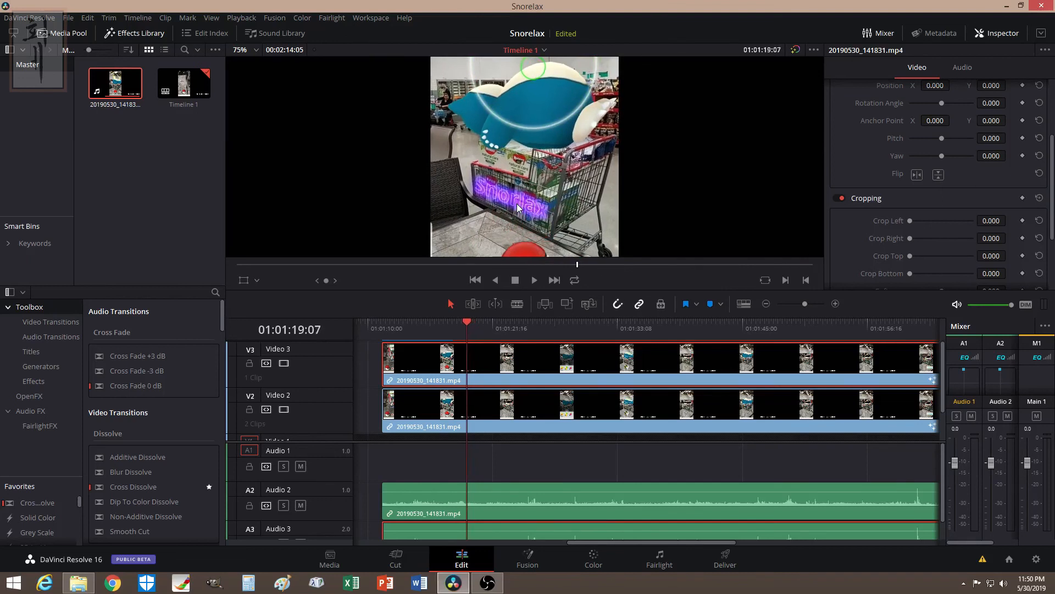
Step: Step between 01:01:19:03 and 01:01:19:10, returning to 01:01:19:02, to review the ball passing over the label
{"action": "key", "text": "Right"}
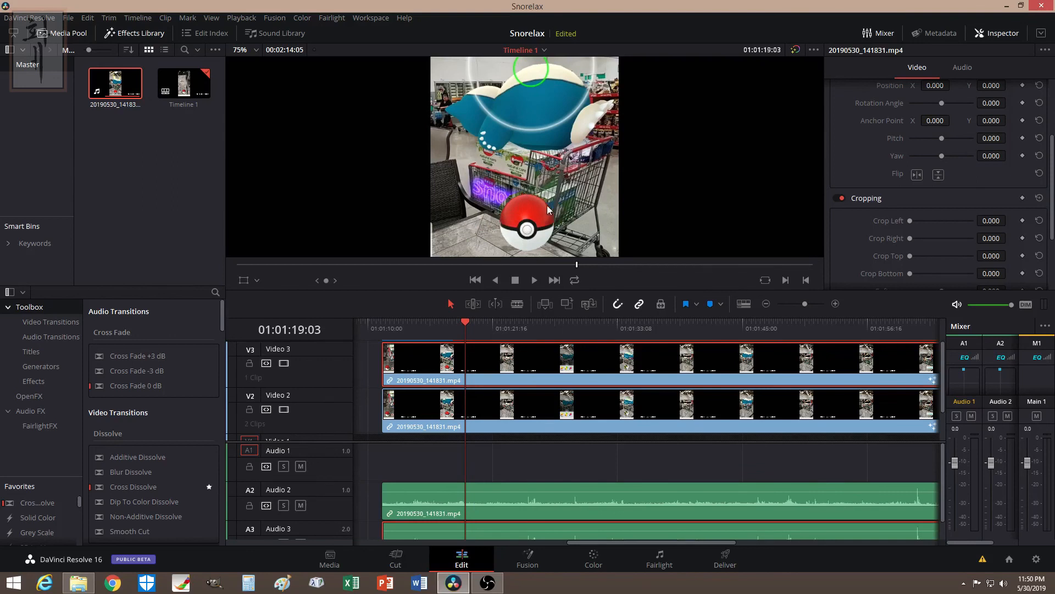
{"action": "key", "text": "Right"}
{"action": "key", "text": "Right"}
{"action": "key", "text": "Right"}
{"action": "key", "text": "Right"}
{"action": "key", "text": "Right"}
{"action": "key", "text": "Right"}
{"action": "key", "text": "Right"}
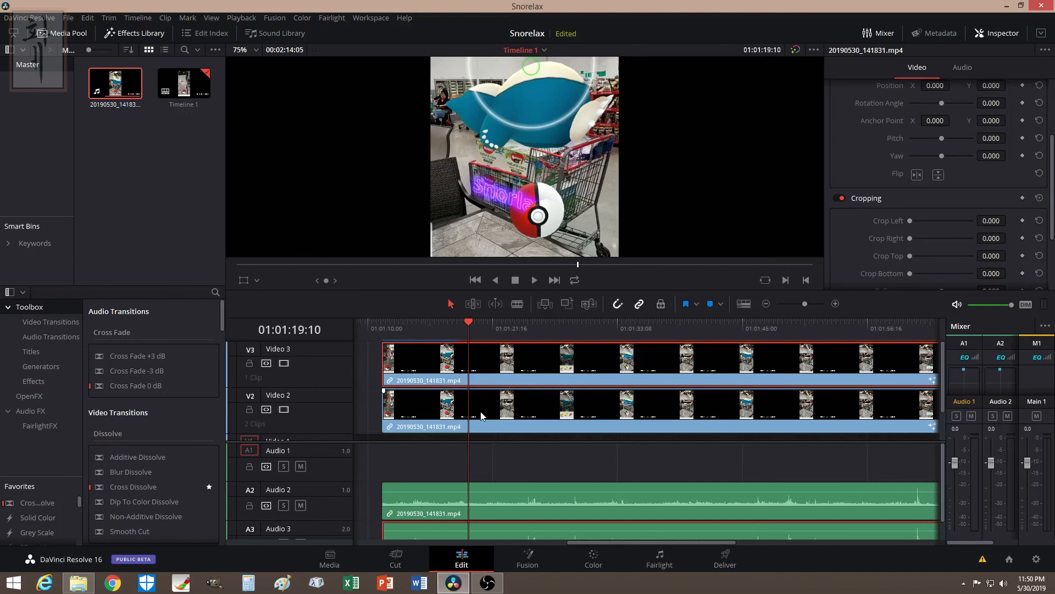
{"action": "key", "text": "Left"}
{"action": "key", "text": "Left"}
{"action": "key", "text": "Left"}
{"action": "key", "text": "Left"}
{"action": "key", "text": "Left"}
{"action": "key", "text": "Left"}
{"action": "key", "text": "Left"}
{"action": "key", "text": "Right"}
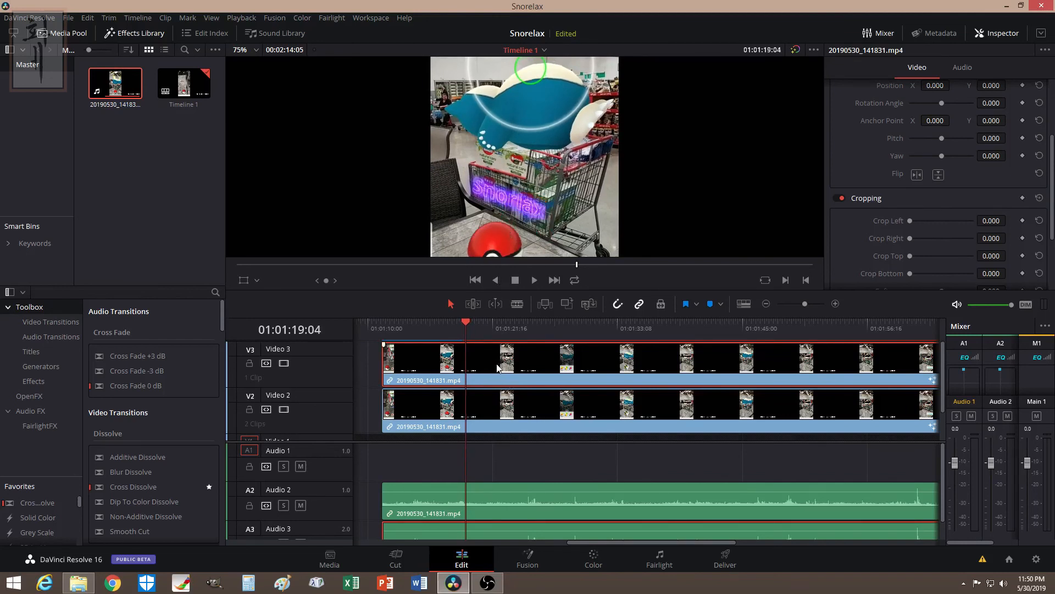
{"action": "left_click_drag", "start_coordinate": [464, 321], "coordinate": [465, 323]}
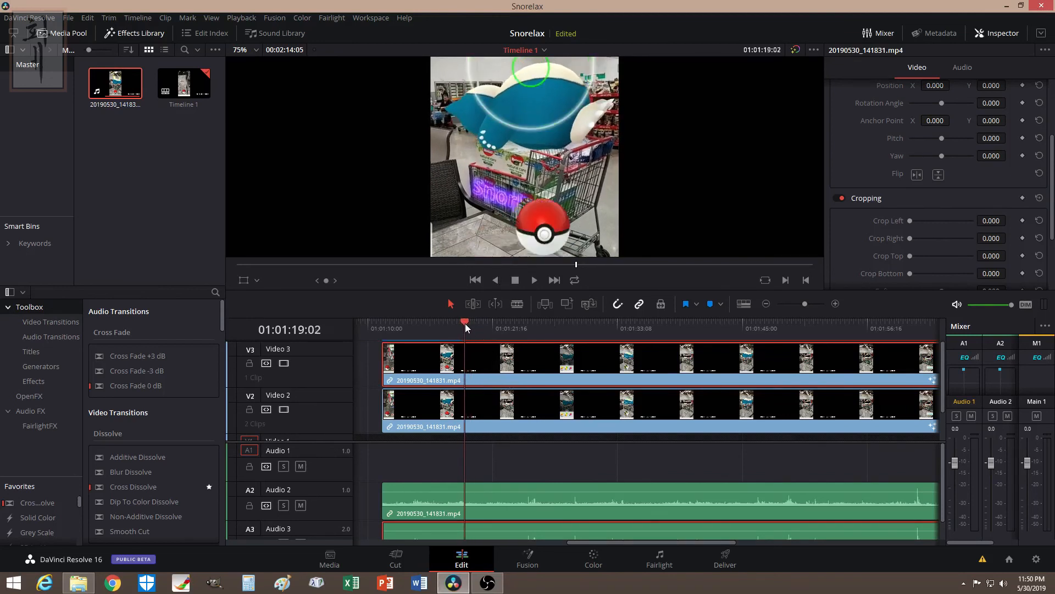